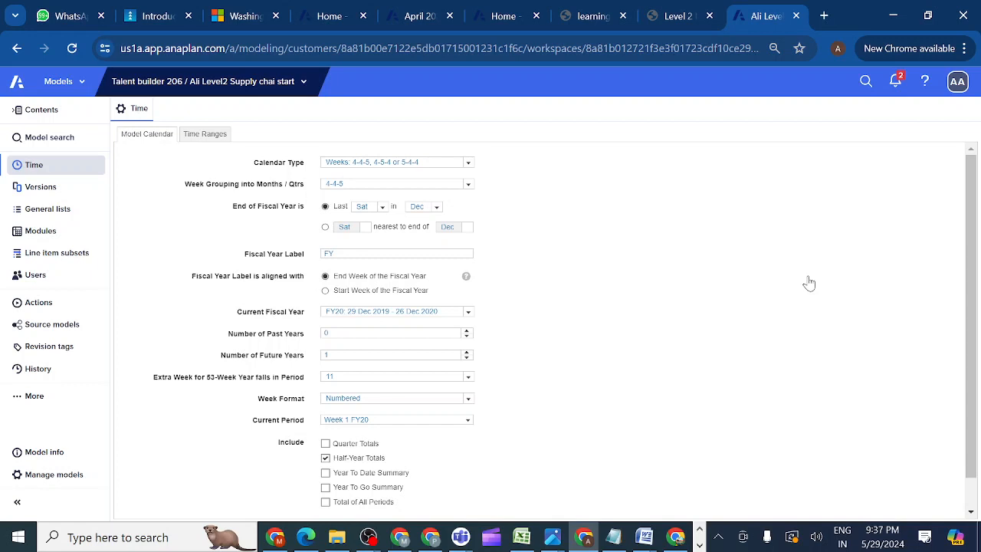
# Step: Open the model's list of modules
pyautogui.click(56, 240)
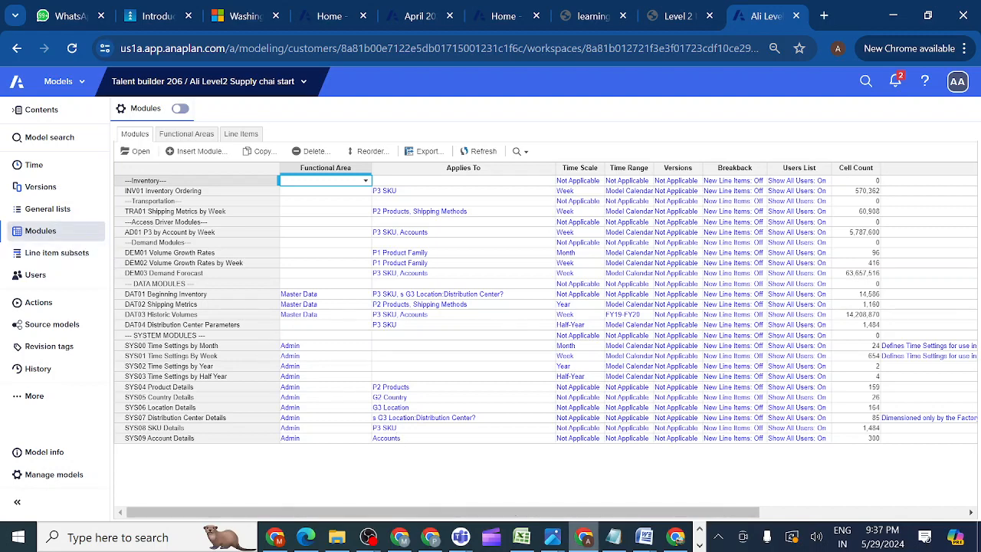
# Step: Check the Teams meeting window and return to the Anaplan model in Chrome
pyautogui.moveTo(580, 543)
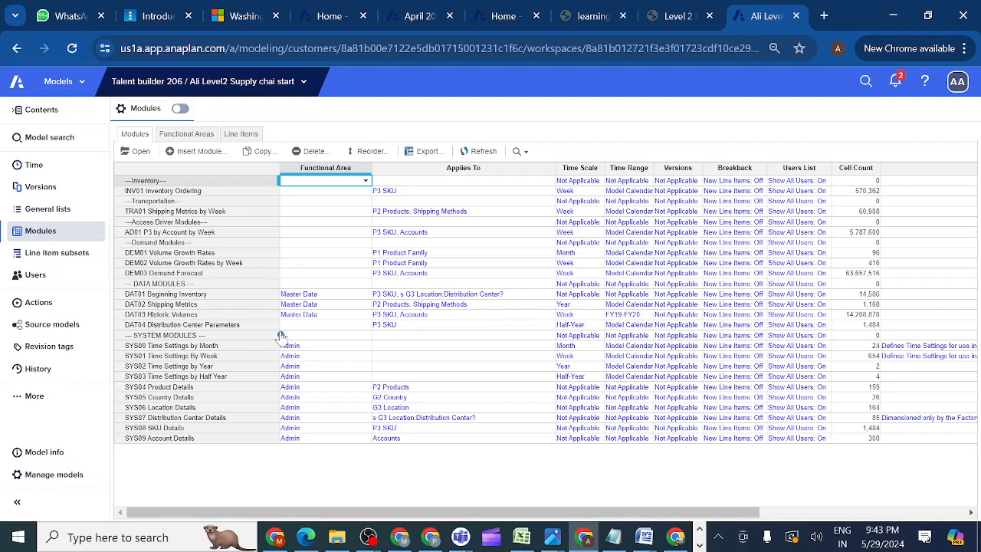
pyautogui.moveTo(459, 537)
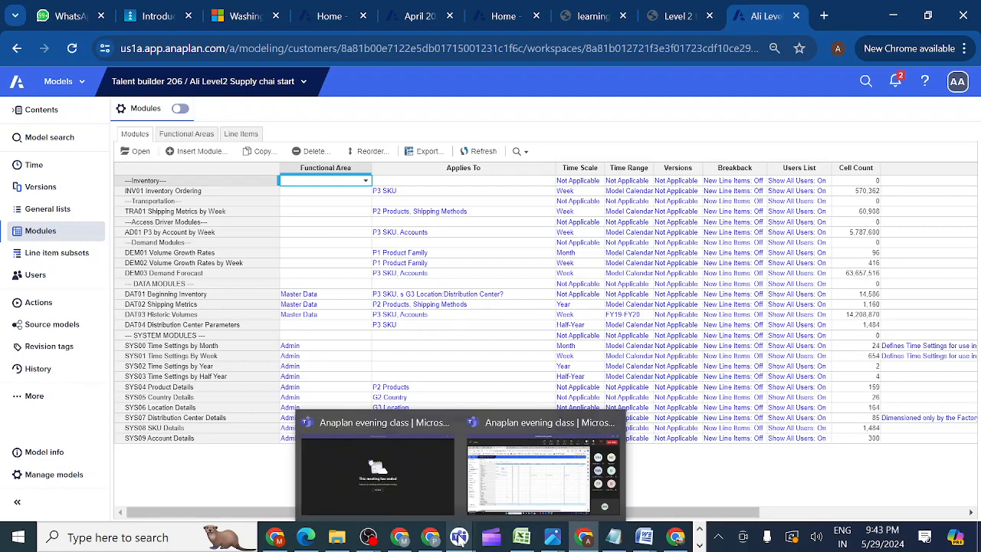
pyautogui.click(527, 484)
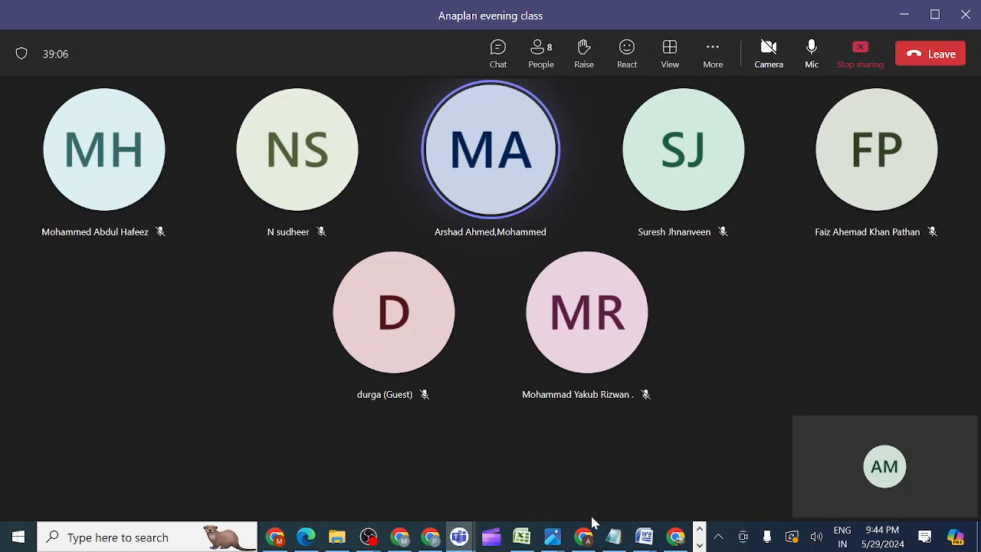
pyautogui.moveTo(585, 540)
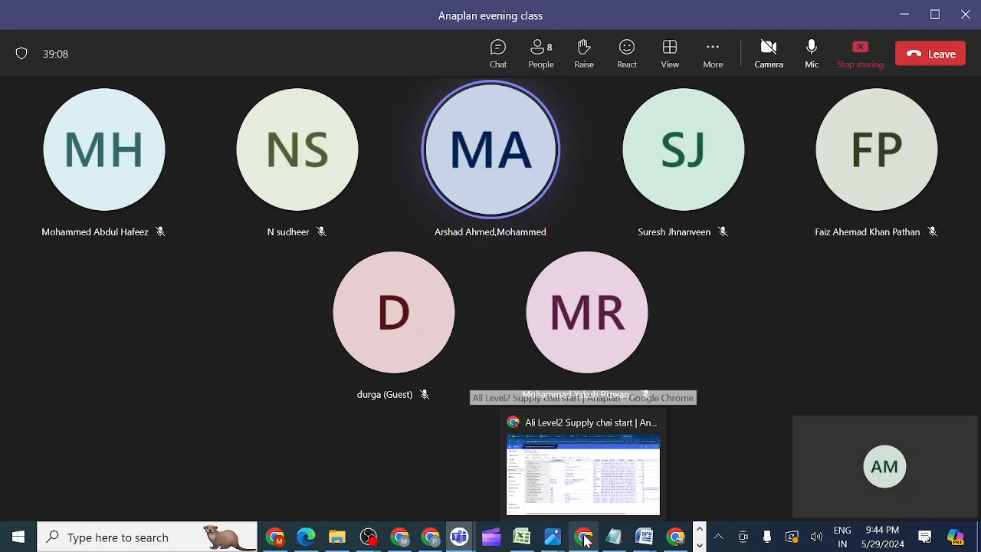
pyautogui.click(576, 474)
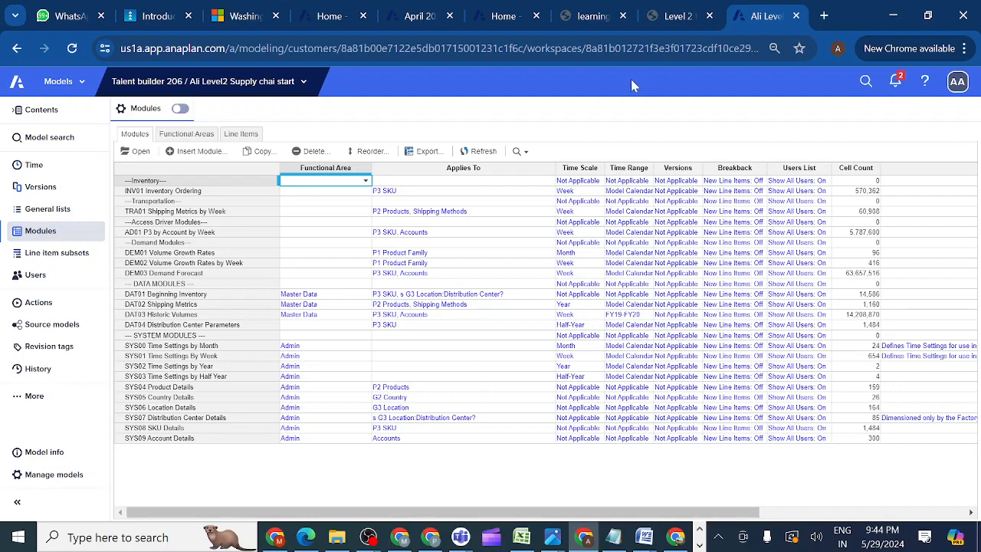
# Step: Look through lesson 3.3.5 Create Inventory Ordering on the course page to find section 3.3.5.2C Purchase Order Line Items
pyautogui.click(677, 16)
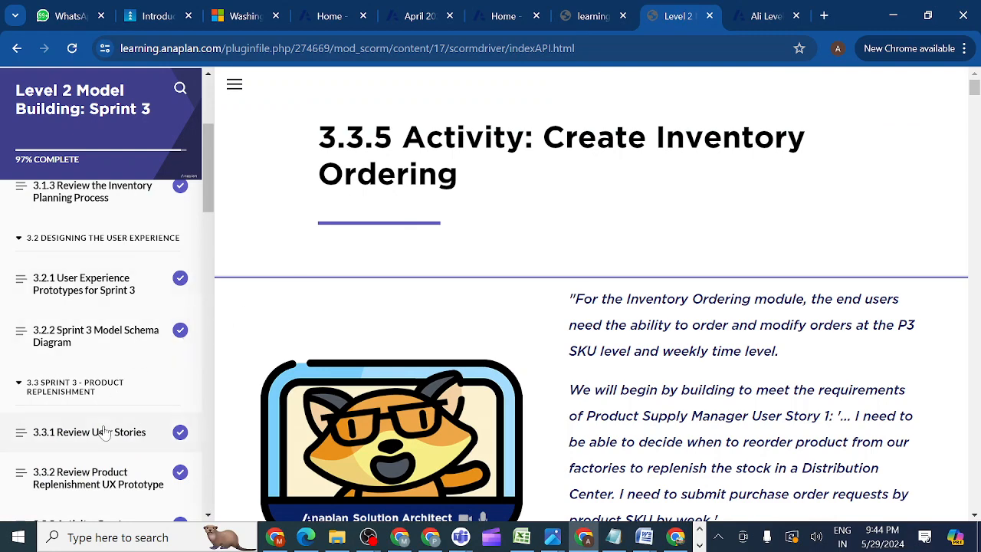
pyautogui.scroll(-1, 105, 433)
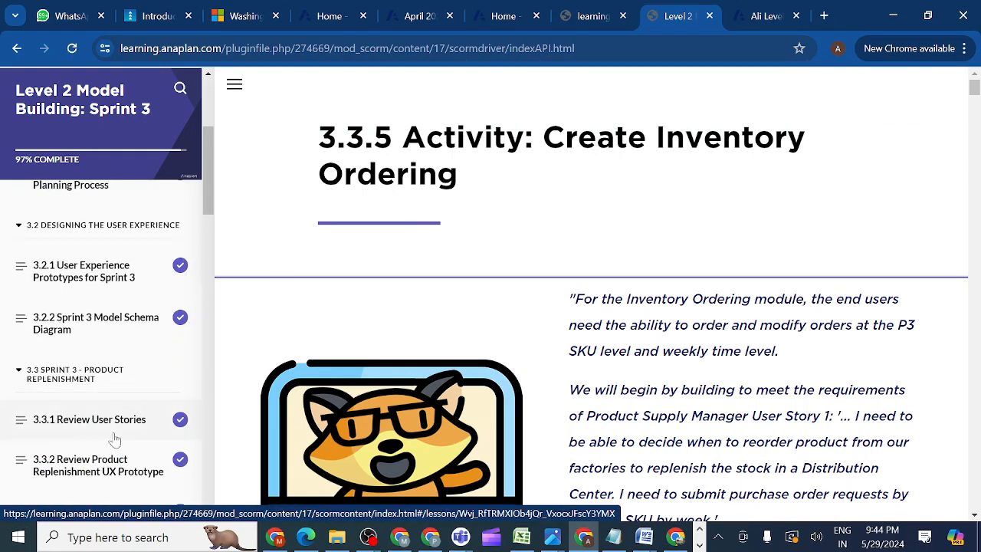
pyautogui.scroll(-1, 115, 440)
pyautogui.scroll(3, 115, 440)
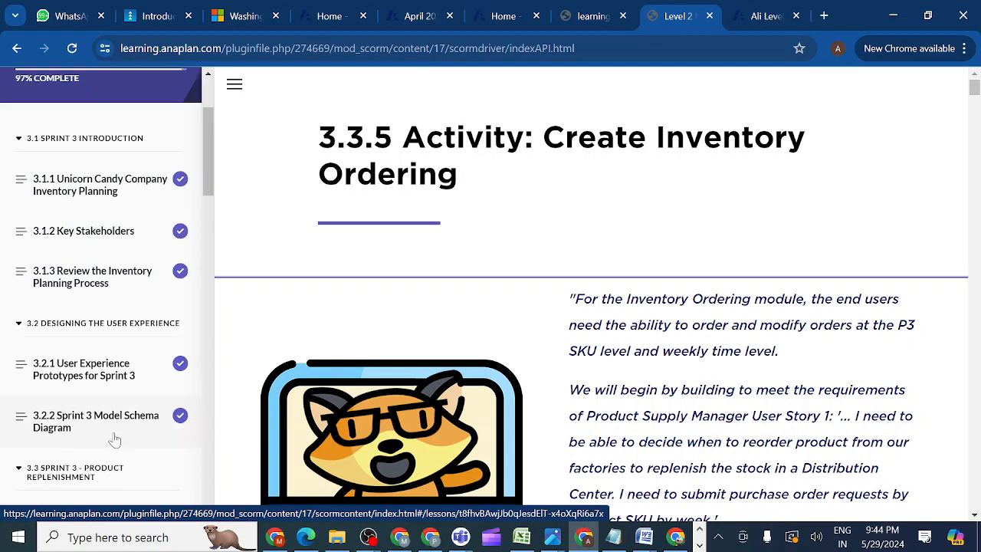
pyautogui.scroll(-4, 114, 439)
pyautogui.scroll(-3, 114, 439)
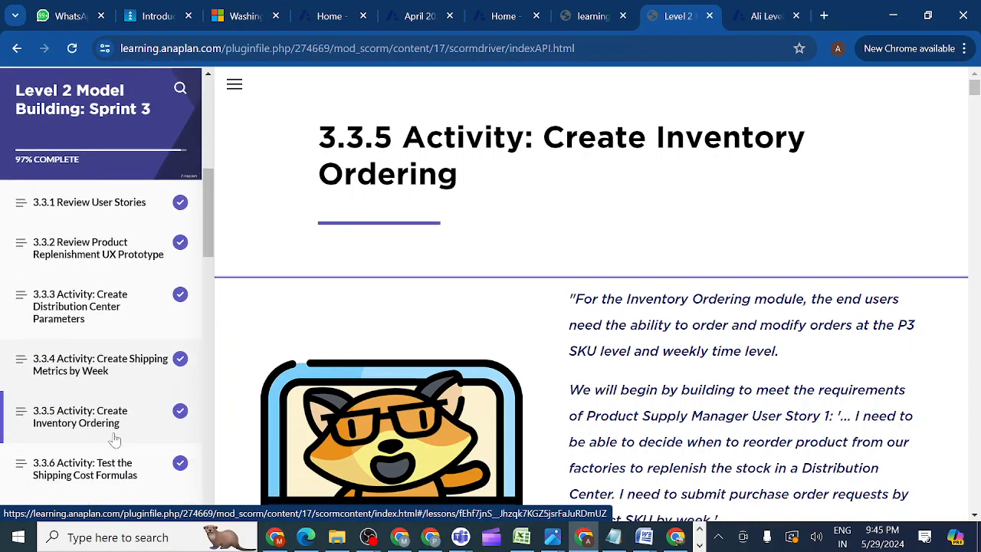
pyautogui.scroll(1, 116, 440)
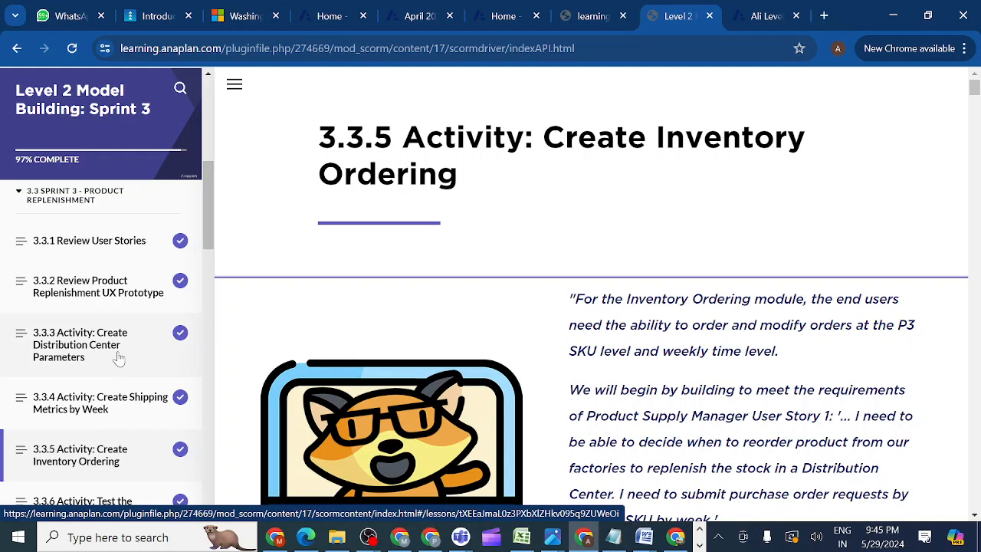
pyautogui.scroll(-3, 119, 379)
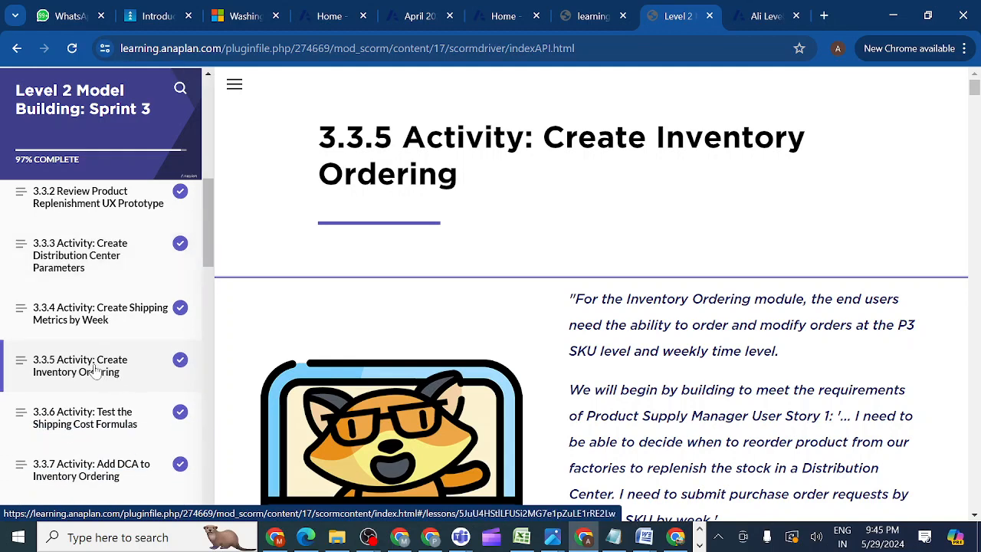
pyautogui.scroll(-15, 550, 313)
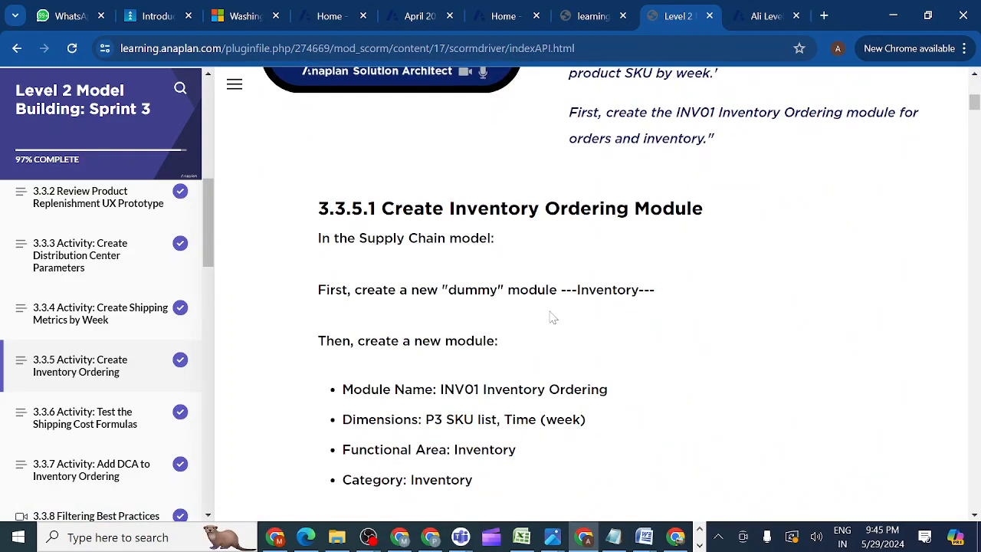
pyautogui.scroll(-15, 550, 316)
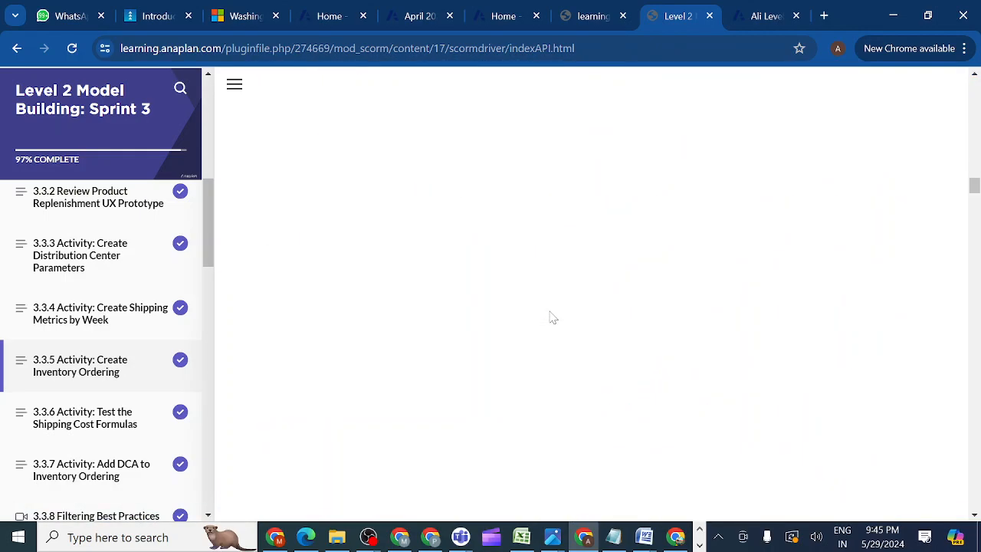
pyautogui.scroll(-10, 552, 316)
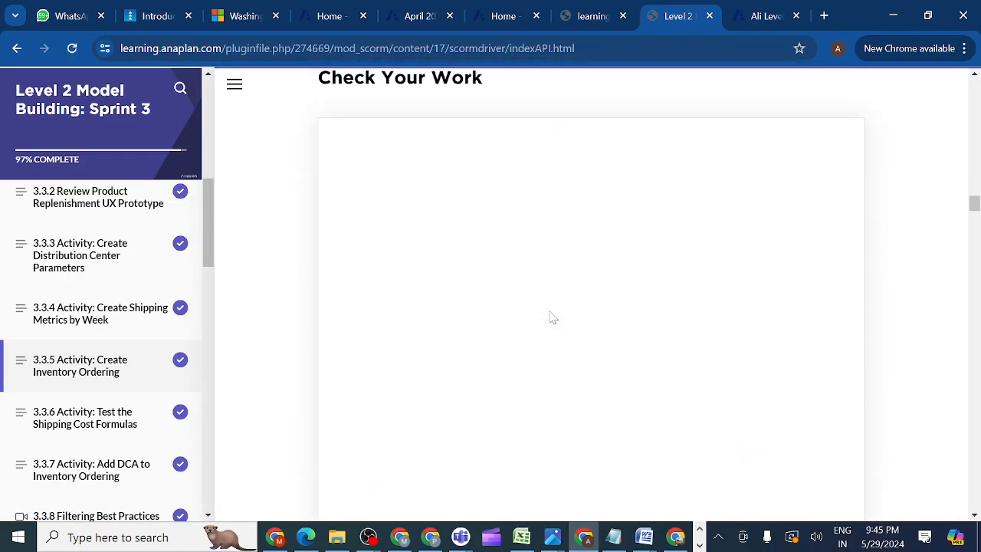
pyautogui.scroll(-10, 552, 318)
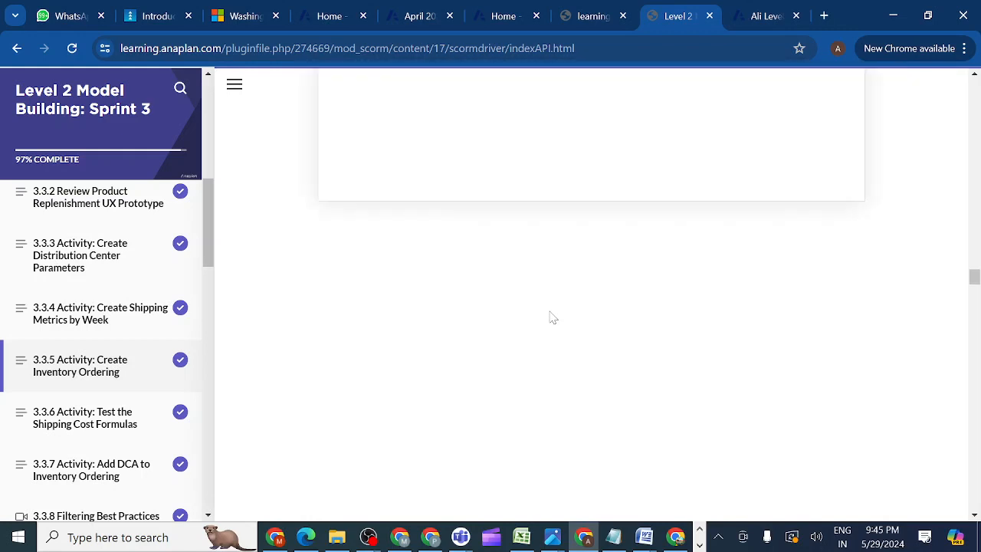
pyautogui.scroll(-12, 552, 318)
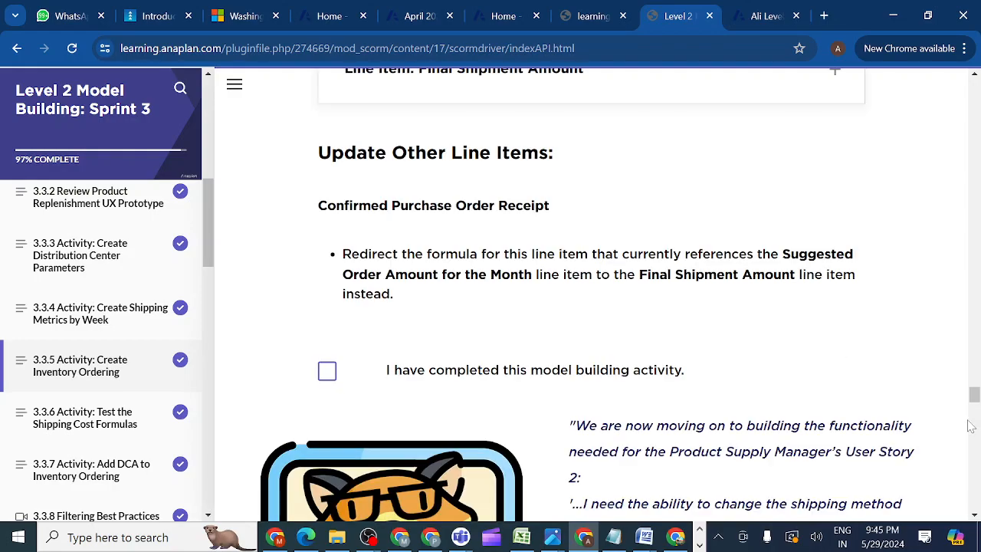
pyautogui.moveTo(976, 397); pyautogui.dragTo(956, 223)
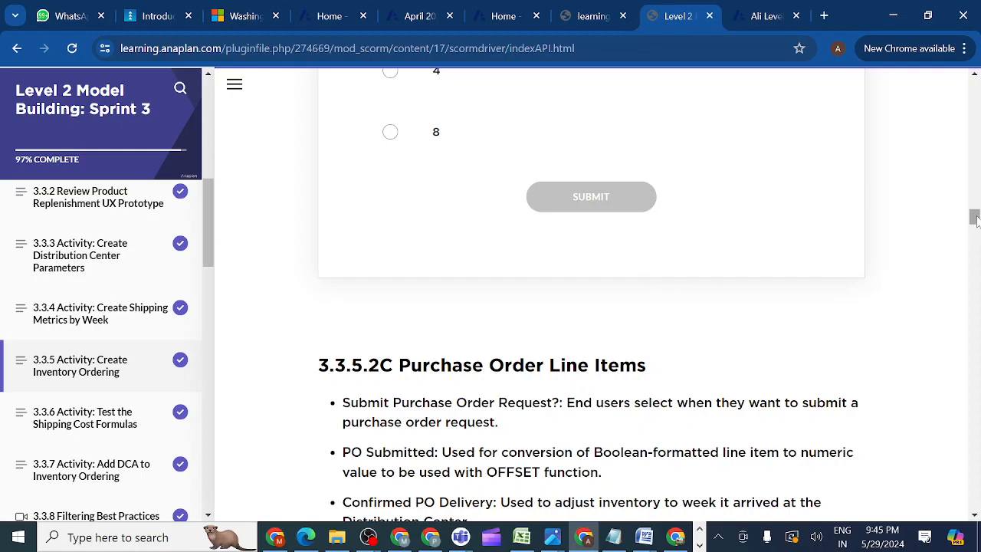
pyautogui.scroll(-2, 975, 220)
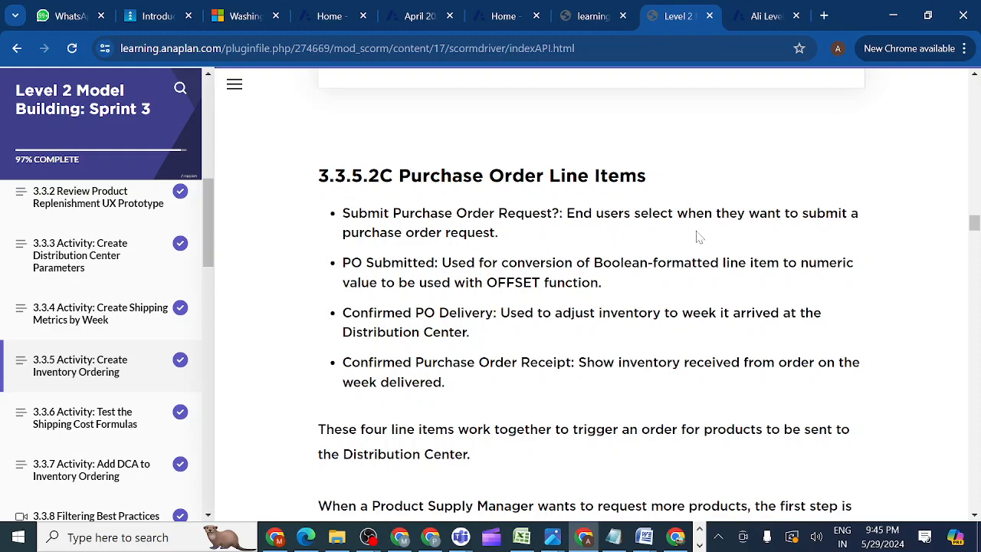
# Step: Return to the Anaplan model, open the INV01 Inventory Ordering module and select the Submit Purchase Order Request? line item
pyautogui.click(766, 17)
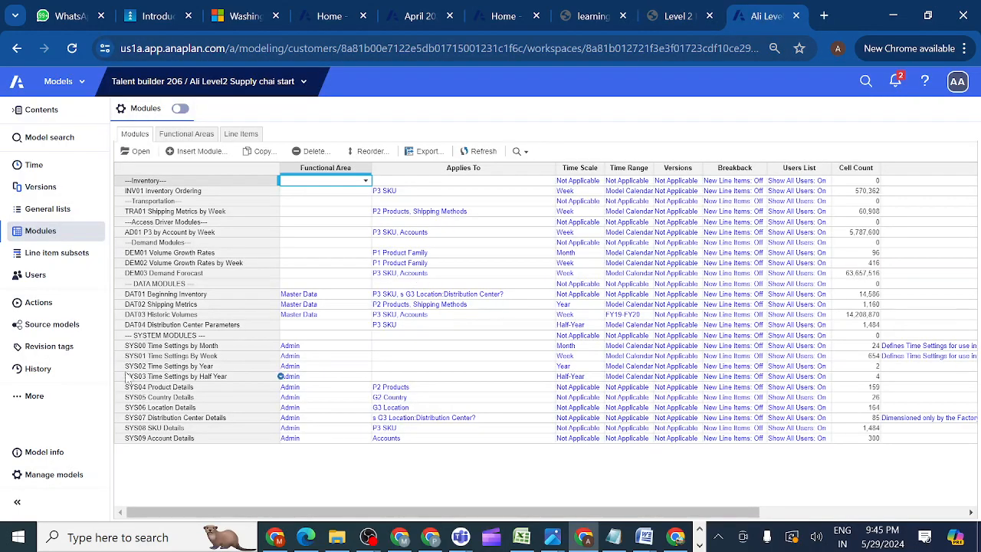
pyautogui.click(162, 192)
pyautogui.click(140, 152)
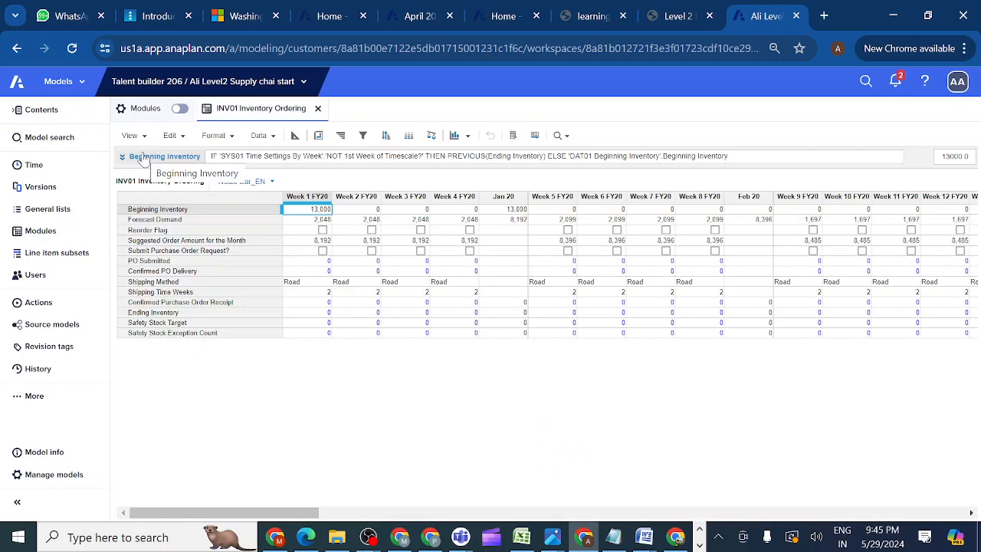
pyautogui.click(163, 254)
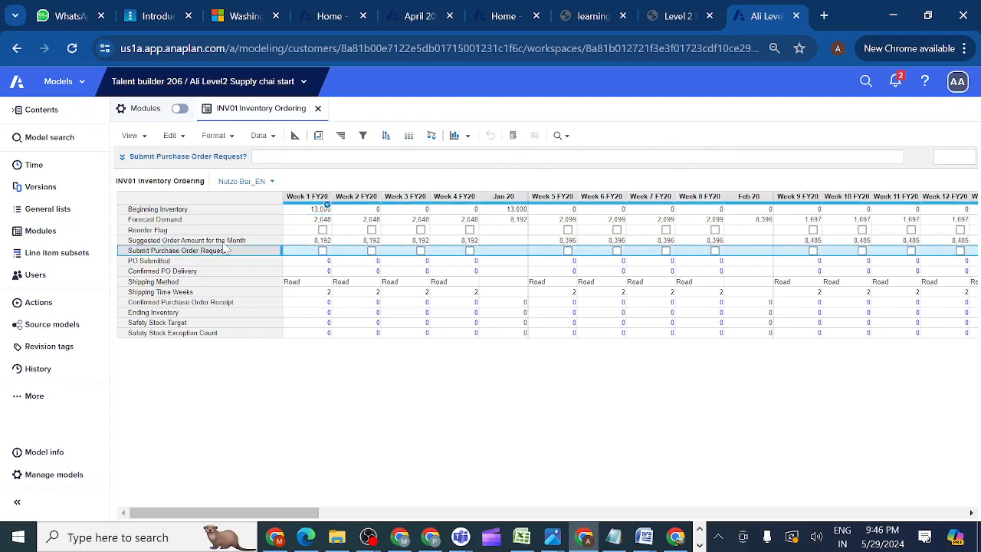
# Step: Recheck the purchase order lesson, try enabling Submit Purchase Order Request? for Week 1 FY20 in the model, and clear it again
pyautogui.click(670, 17)
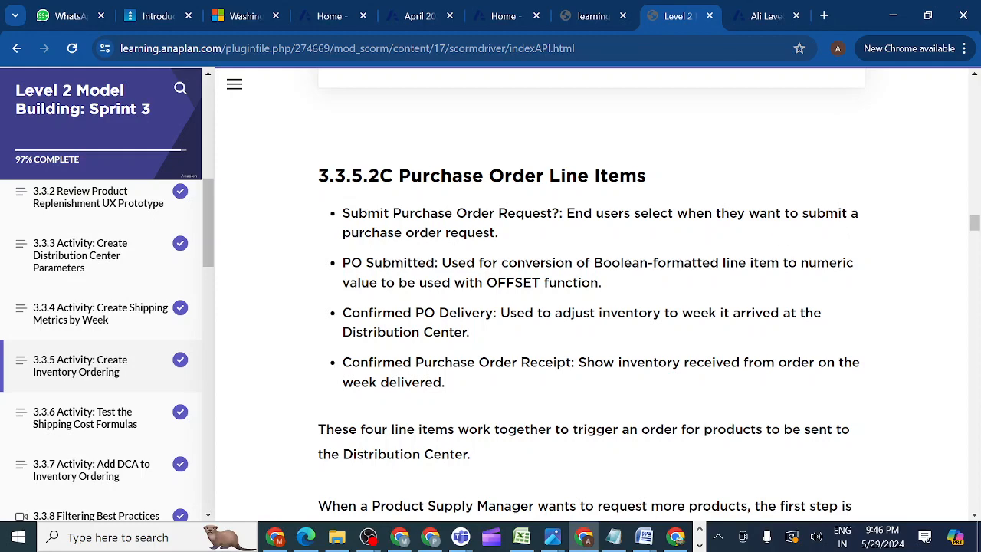
pyautogui.click(756, 19)
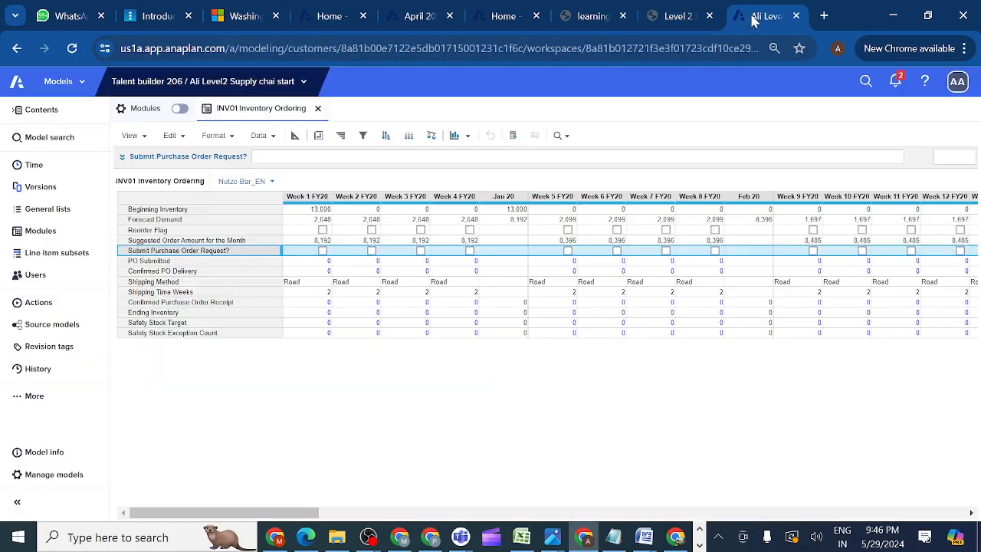
pyautogui.click(323, 252)
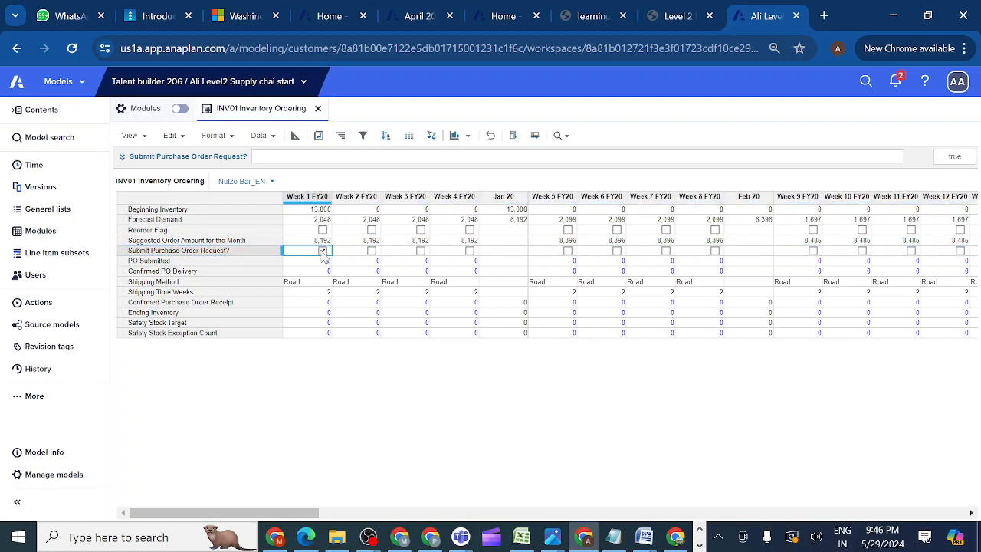
pyautogui.click(323, 251)
# Step: Review the purchase order line item descriptions in the lesson and the INV01 formulas in the Excel workbook, returning to Chrome
pyautogui.click(678, 15)
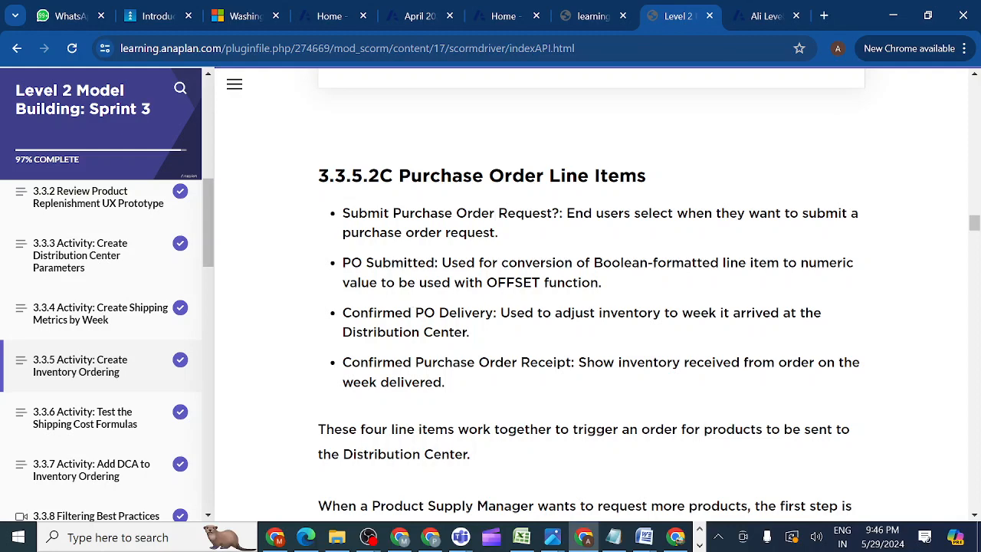
pyautogui.scroll(-1, 570, 297)
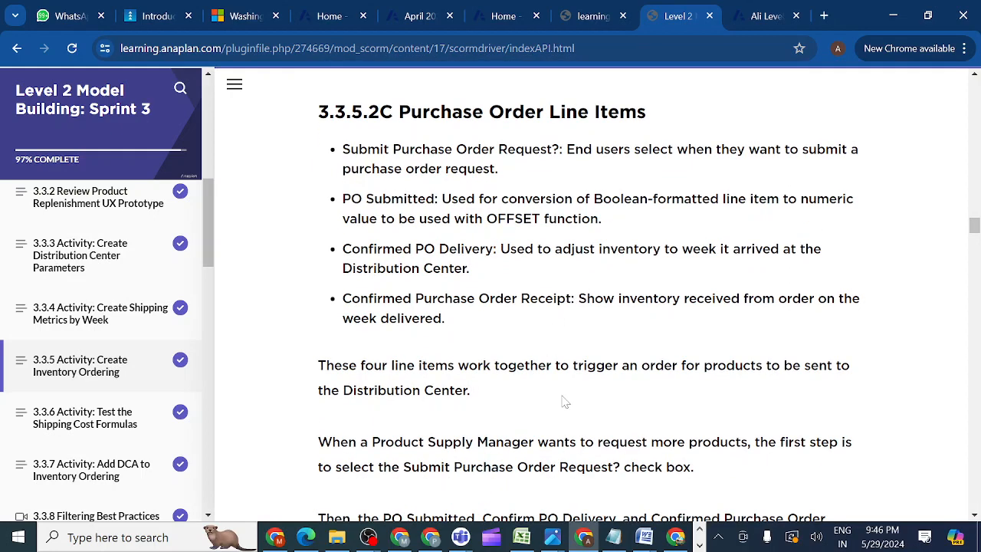
pyautogui.moveTo(521, 536)
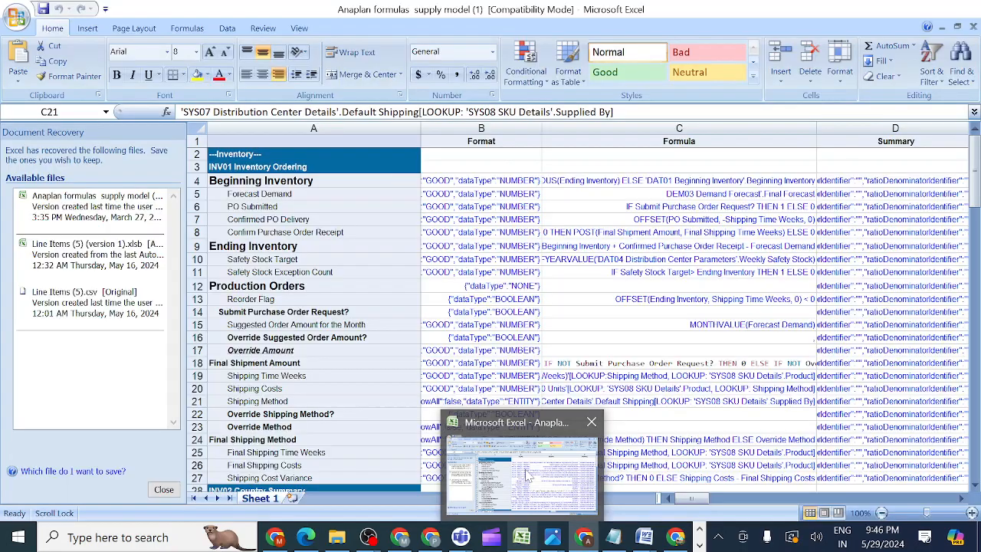
pyautogui.click(521, 471)
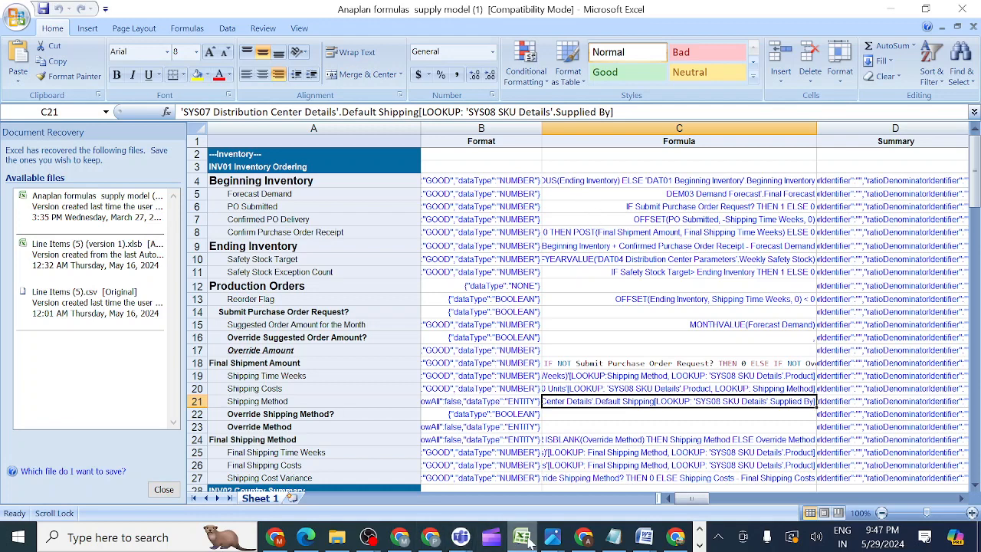
pyautogui.moveTo(563, 541)
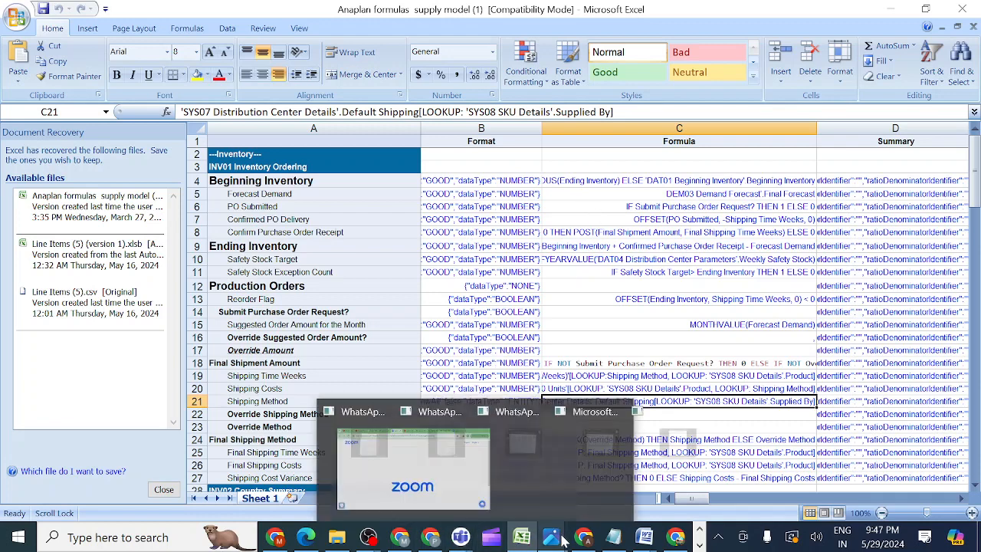
pyautogui.click(584, 538)
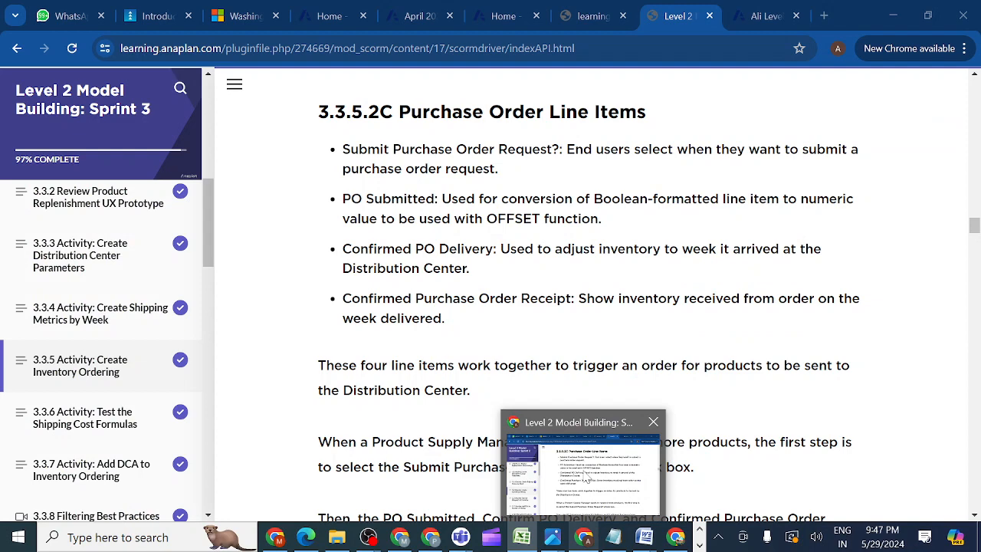
# Step: Return to the Anaplan model and set the PO Submitted formula to IF Submit Purchase Order Request? THEN 1 ELSE 0
pyautogui.click(759, 16)
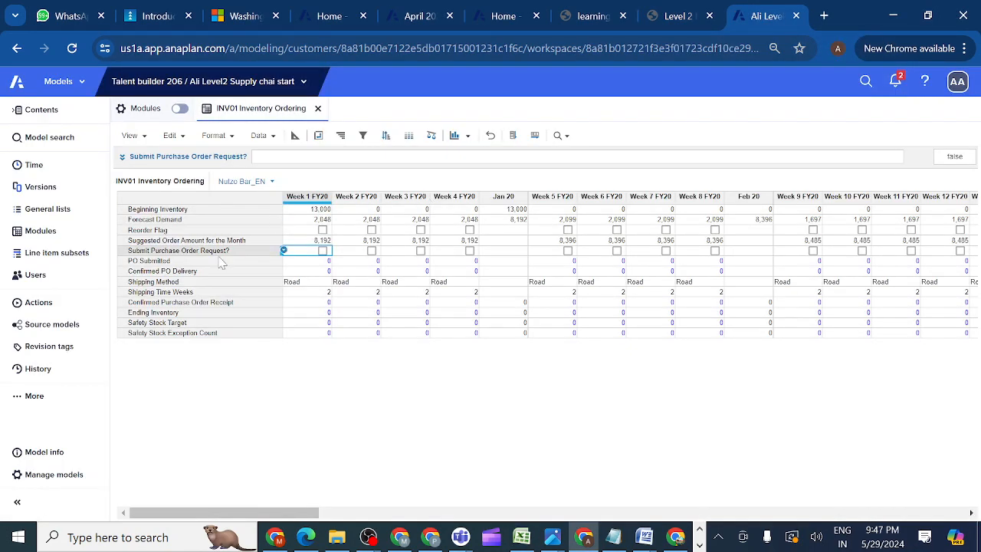
pyautogui.click(221, 261)
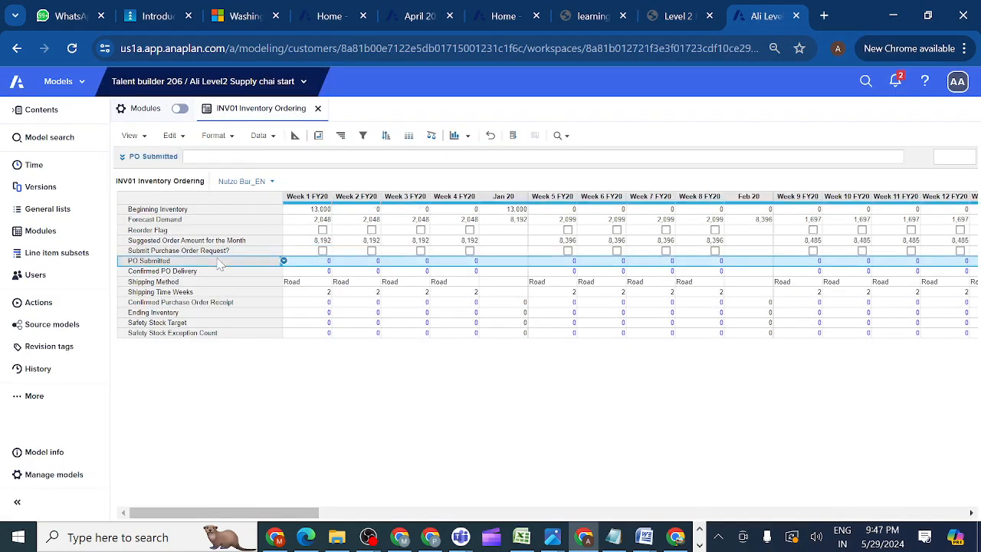
pyautogui.click(122, 158)
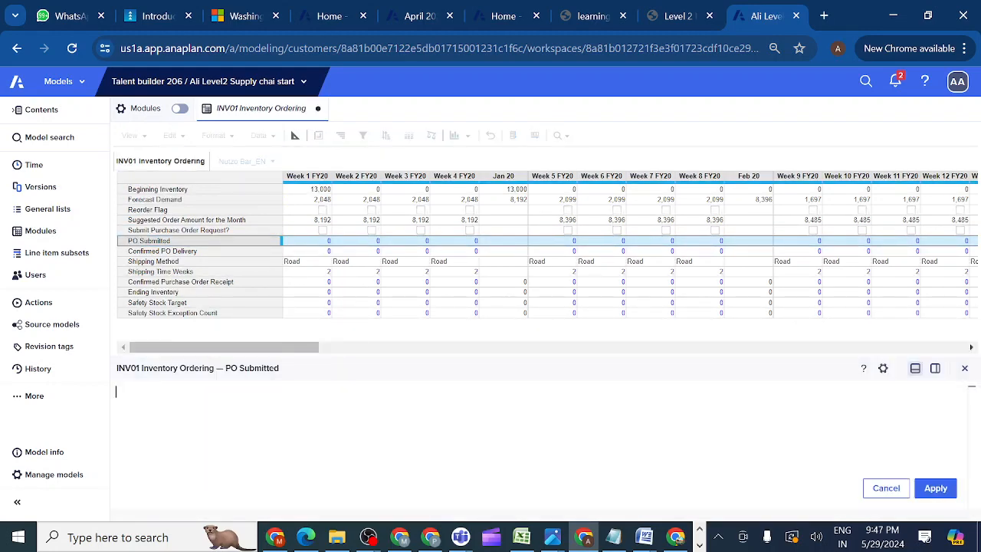
pyautogui.write('IF')
pyautogui.press('Return')
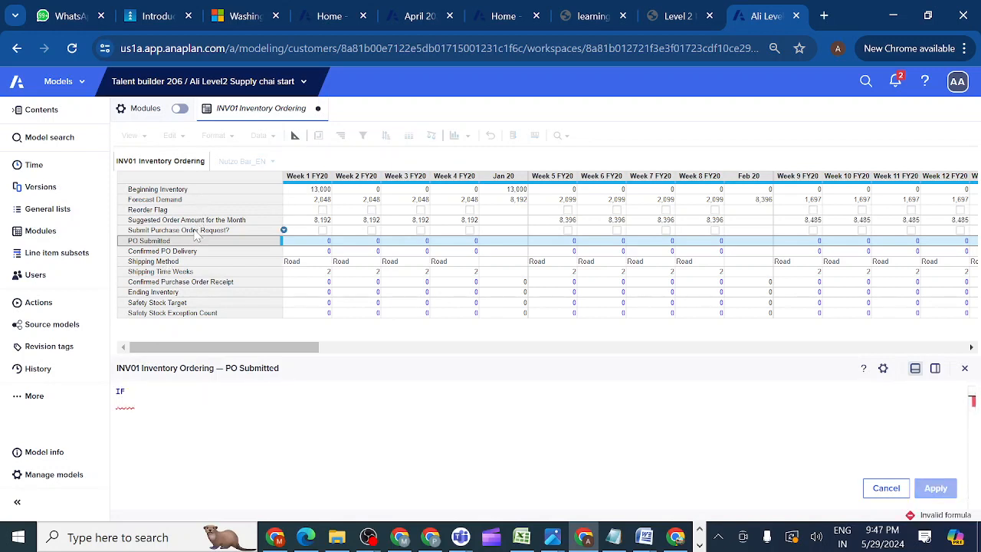
pyautogui.click(197, 231)
pyautogui.write('THE')
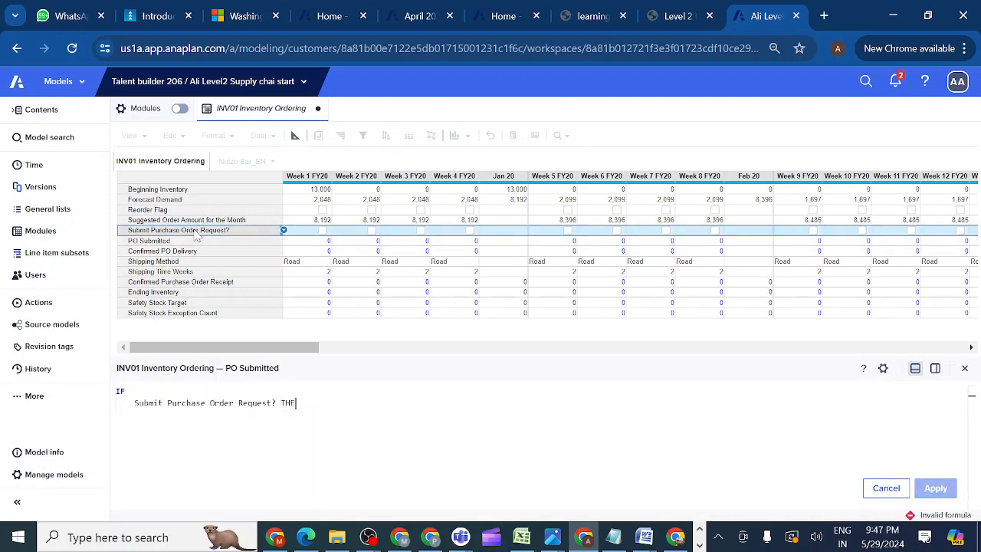
pyautogui.write('N')
pyautogui.press('Return')
pyautogui.write('1 ELSE')
pyautogui.press('Return')
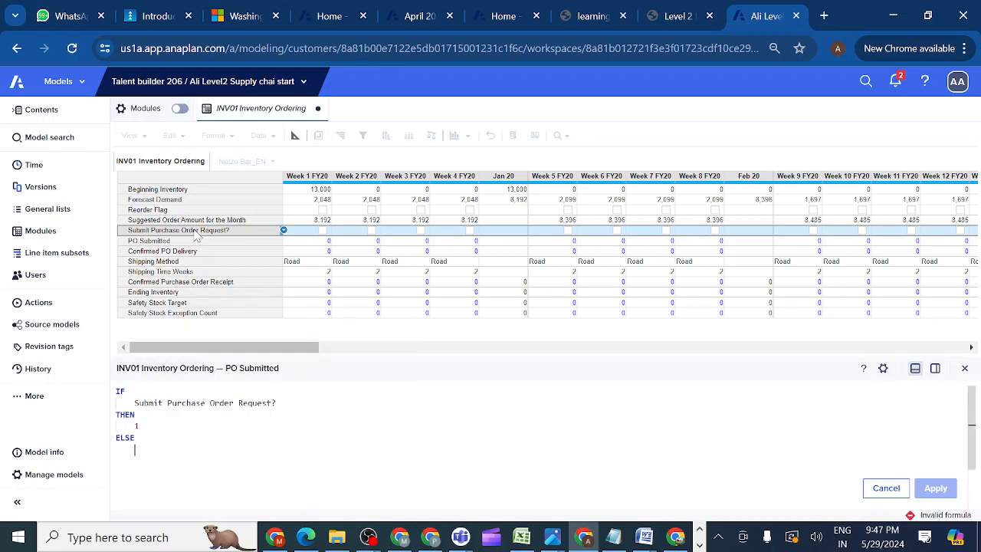
pyautogui.write('0')
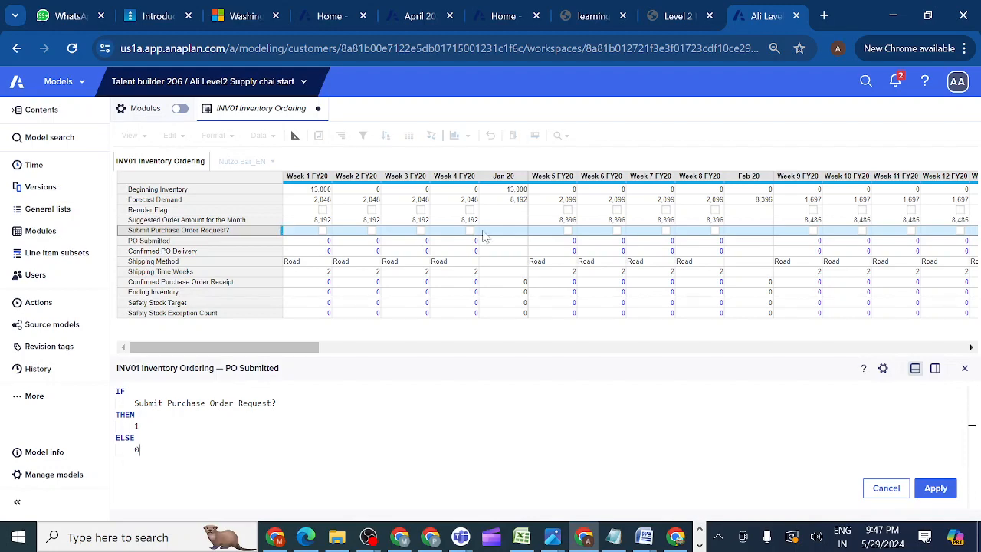
pyautogui.click(931, 493)
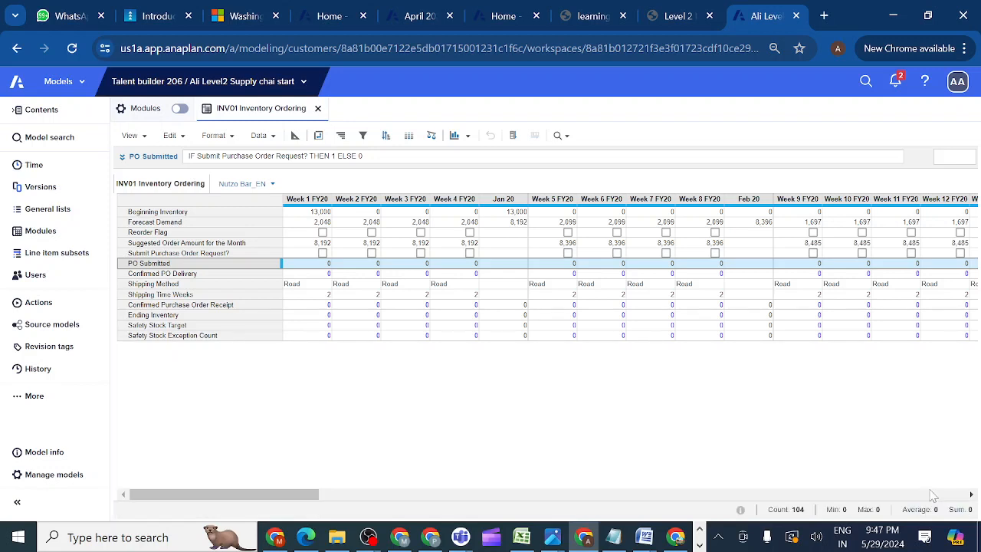
# Step: Enable Submit Purchase Order Request? for Week 1 FY20 and Week 2 FY20, and select the PO Submitted line item to check it
pyautogui.click(324, 255)
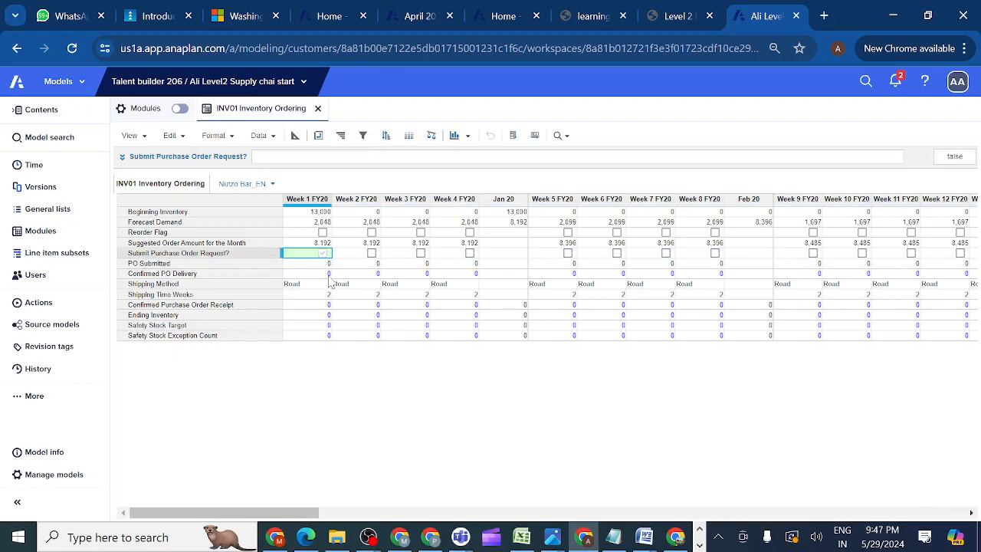
pyautogui.press('space')
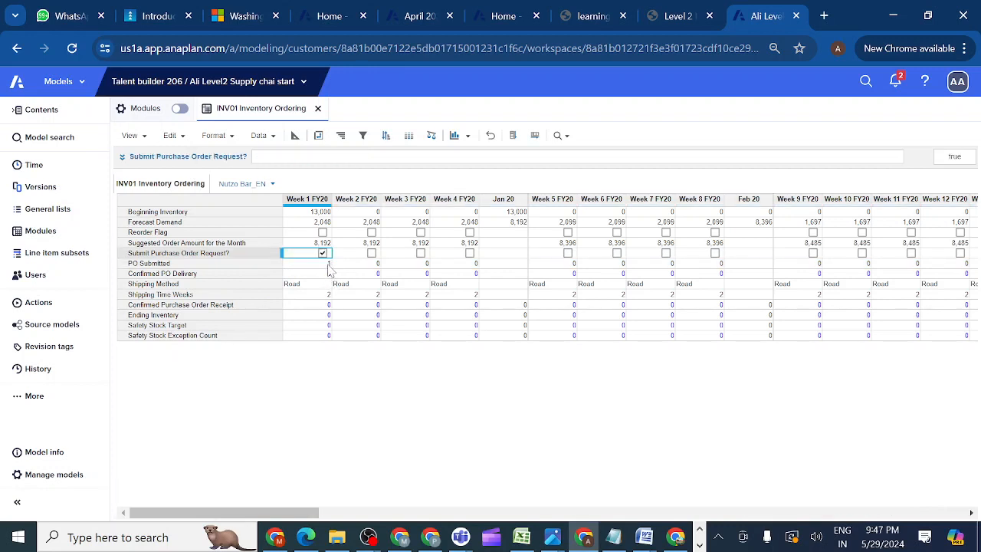
pyautogui.click(372, 257)
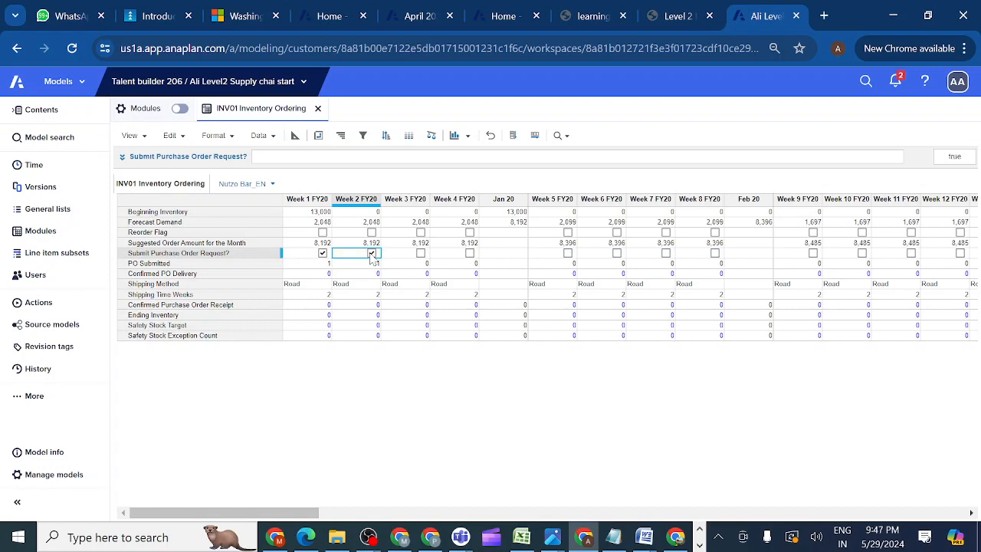
pyautogui.click(269, 265)
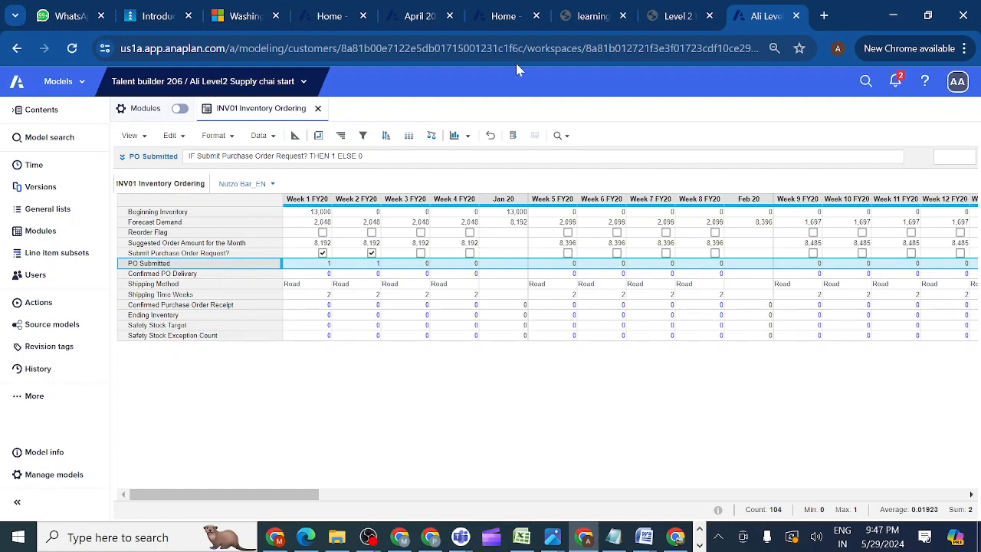
# Step: Revisit the purchase order lesson and switch to the Excel workbook to examine the Confirm Purchase Order Receipt formula
pyautogui.click(676, 19)
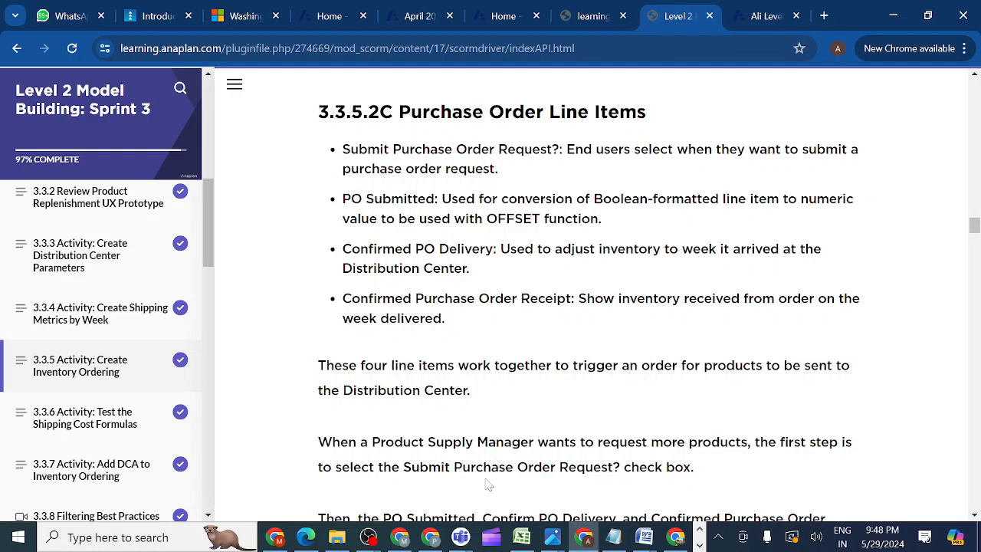
pyautogui.moveTo(524, 542)
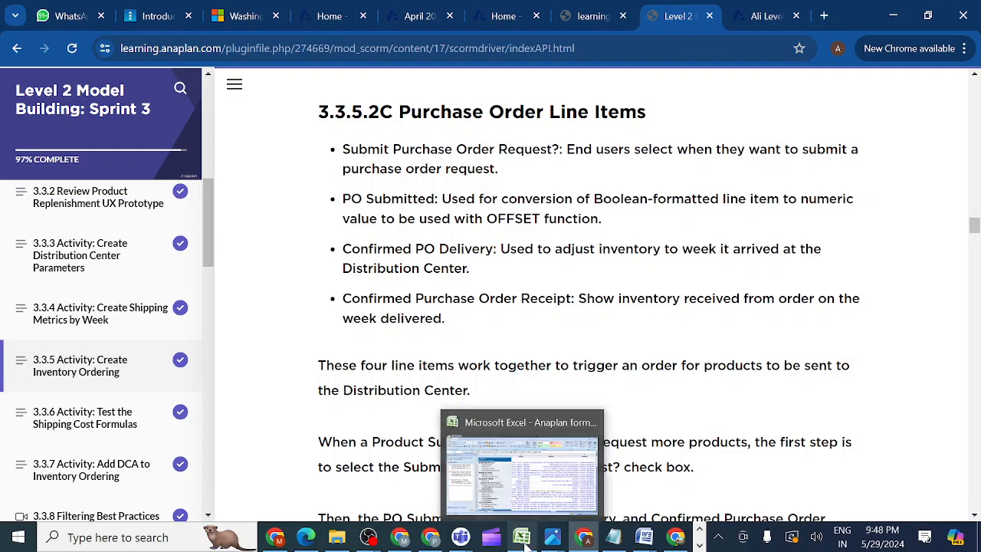
pyautogui.click(523, 477)
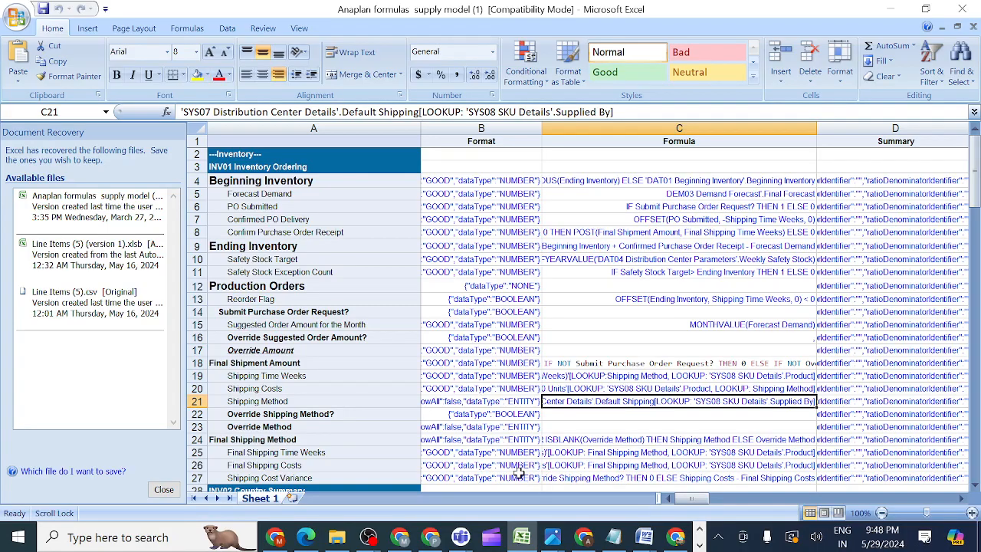
pyautogui.click(571, 235)
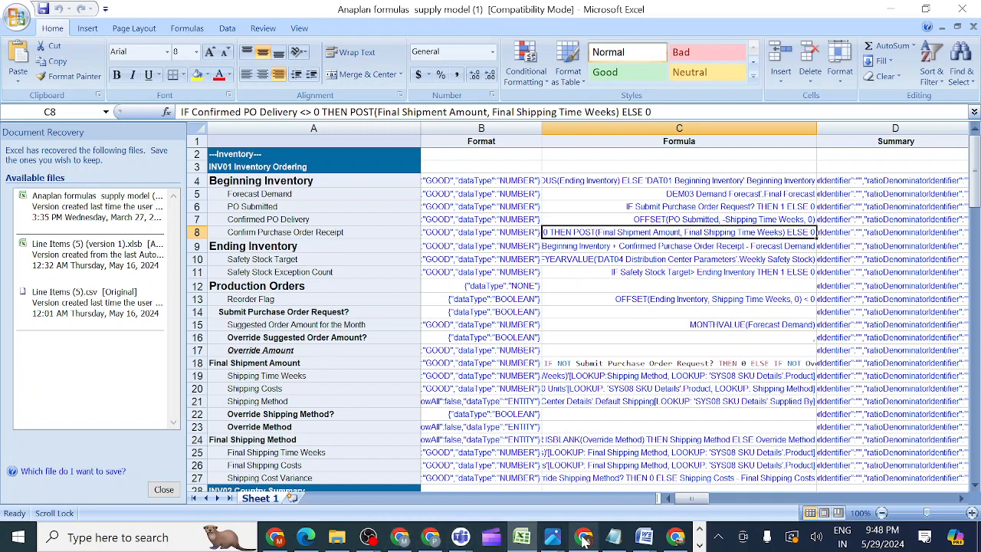
# Step: Return to the lesson in Chrome and read the formula hint for the Confirmed PO Delivery line item
pyautogui.moveTo(584, 539)
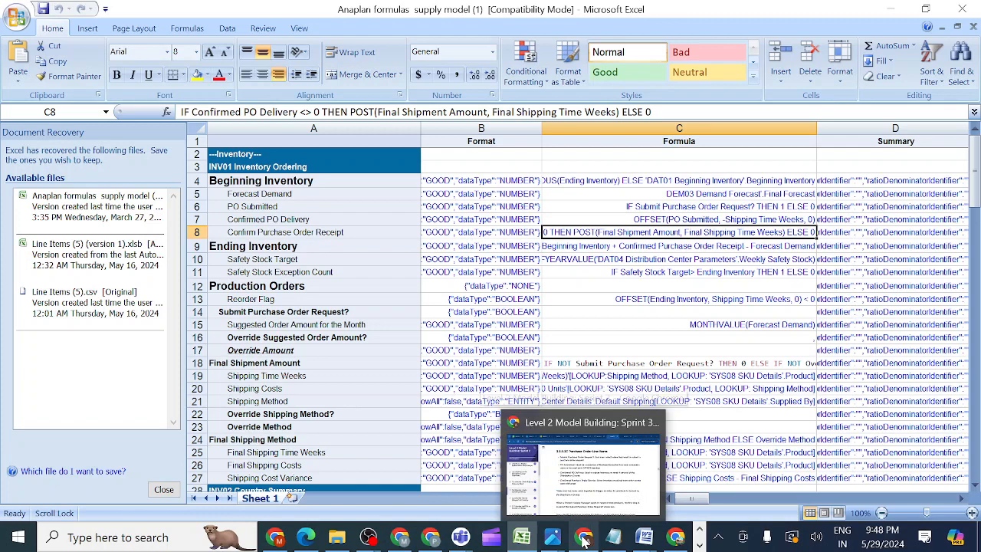
pyautogui.click(584, 540)
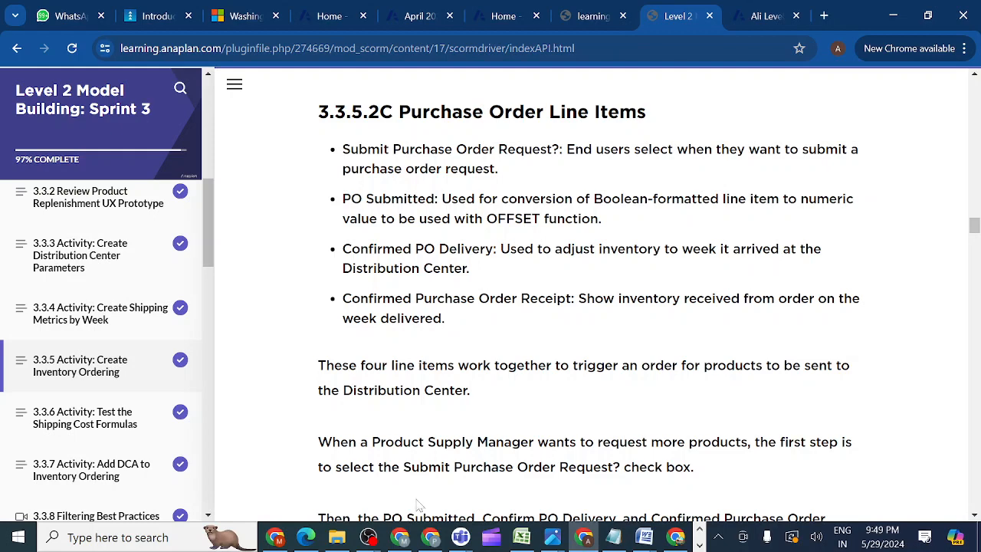
pyautogui.scroll(-9, 851, 339)
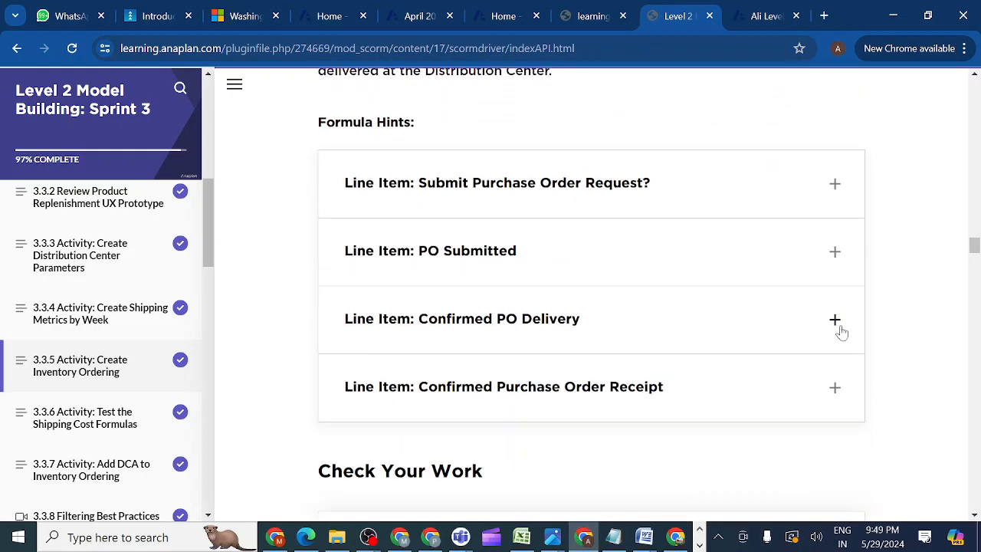
pyautogui.click(835, 320)
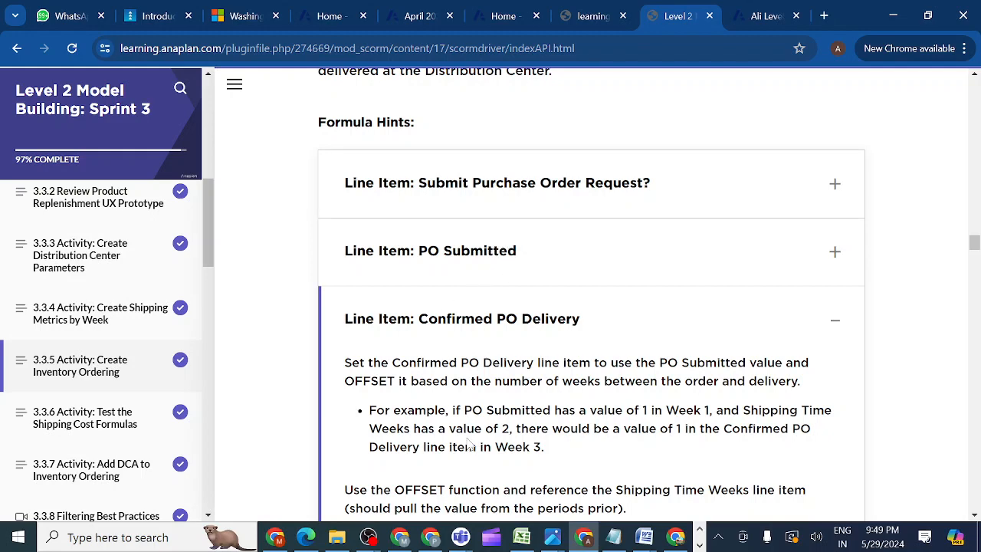
pyautogui.scroll(-2, 469, 445)
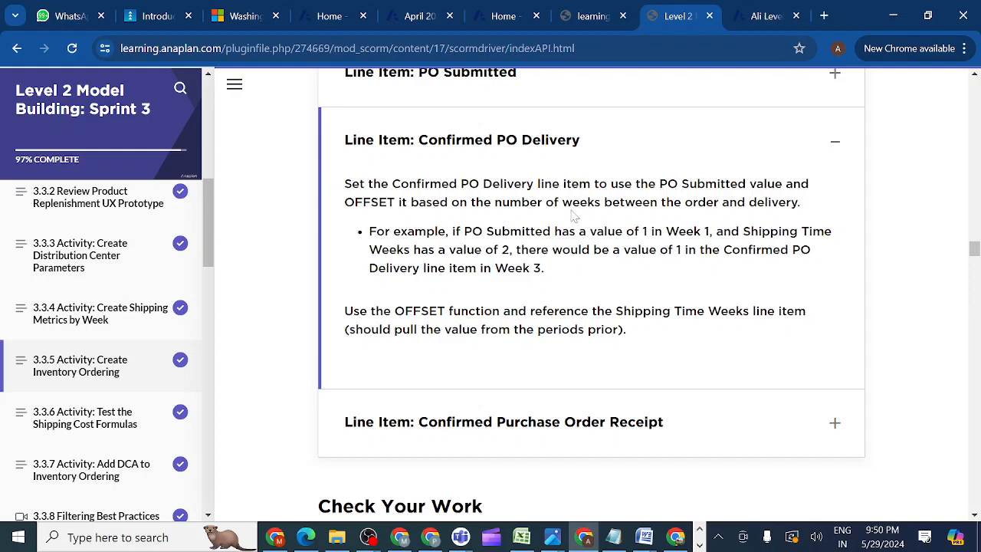
pyautogui.scroll(2, 574, 217)
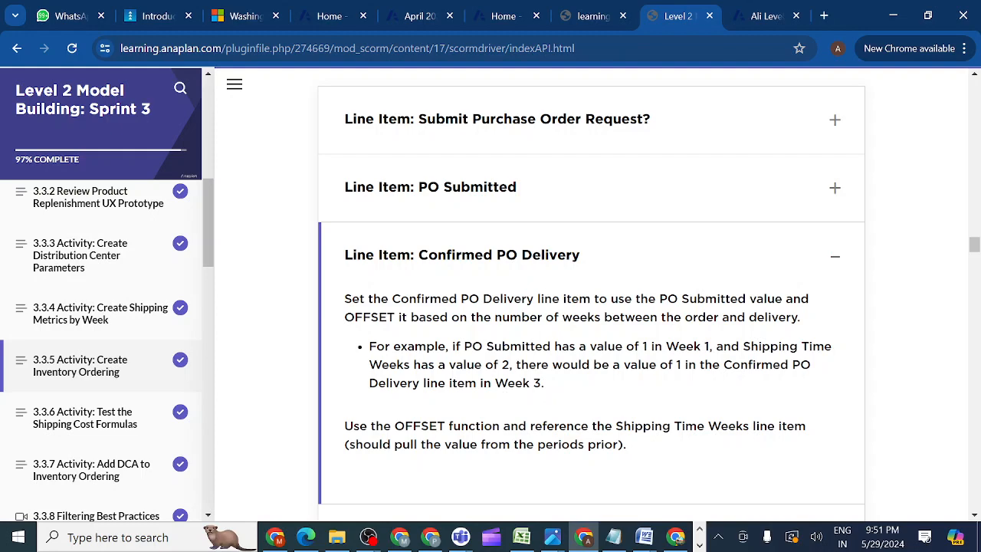
# Step: In the Anaplan model, clear Submit Purchase Order Request? for Week 2 FY20 and select Confirmed PO Delivery for Week 1 FY20
pyautogui.click(763, 22)
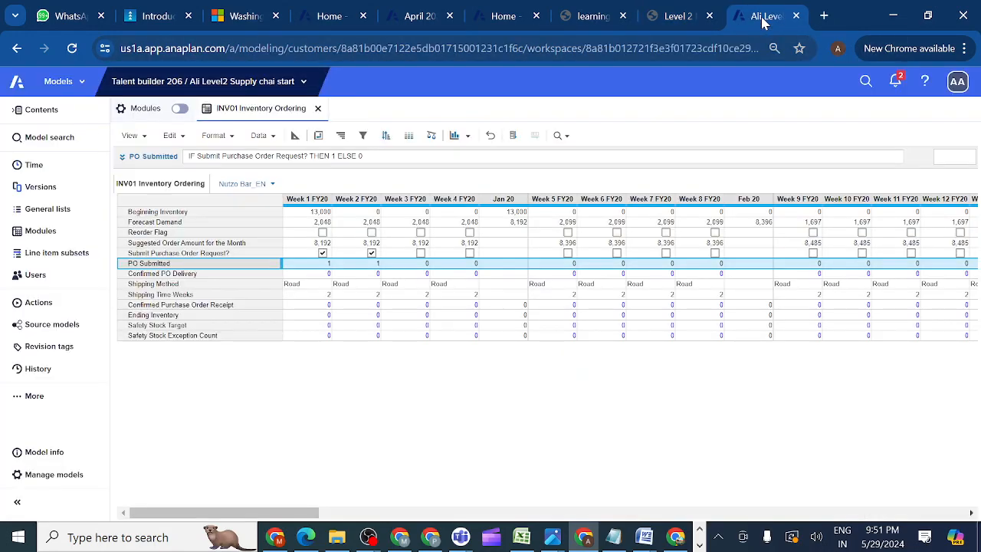
pyautogui.click(372, 254)
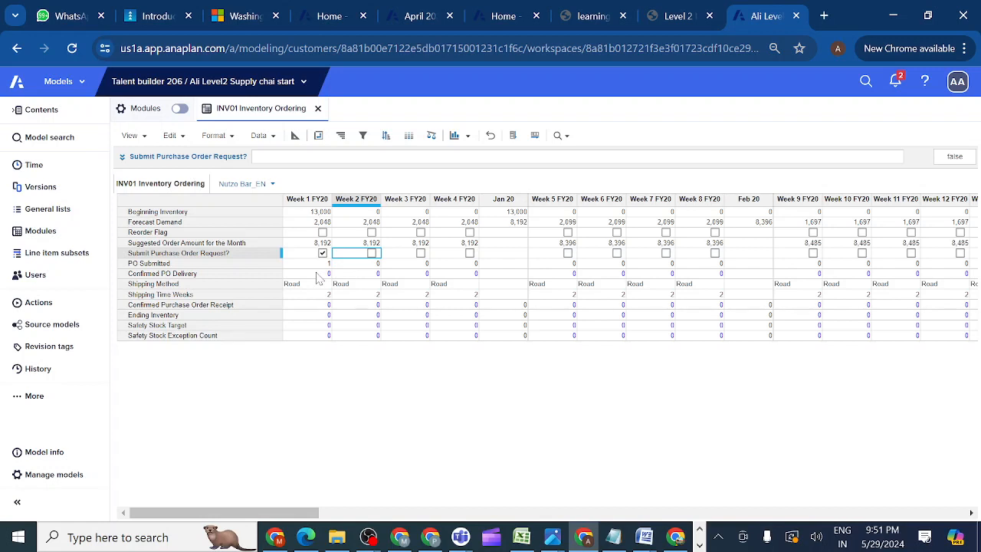
pyautogui.click(319, 274)
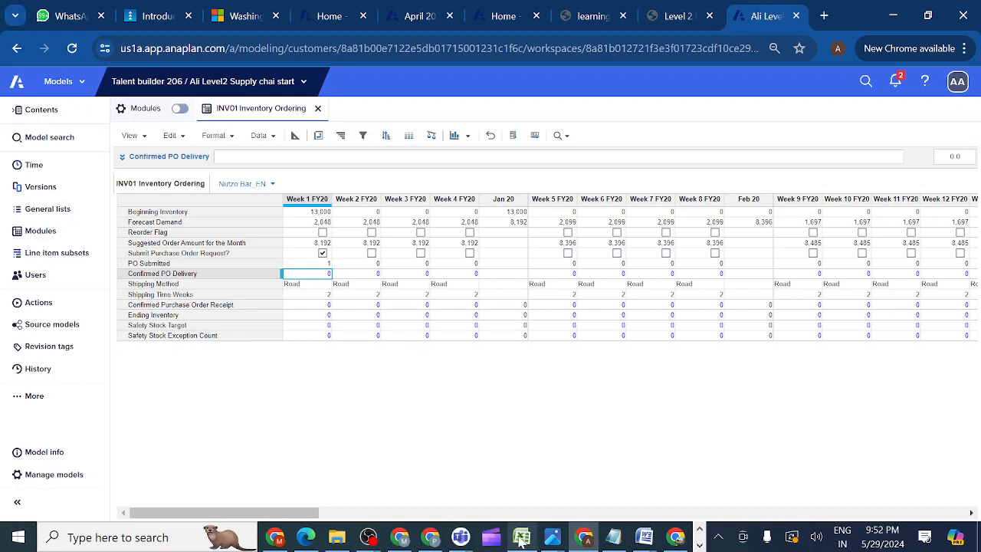
# Step: Switch to the Excel workbook and examine the Confirmed PO Delivery formula
pyautogui.moveTo(521, 537)
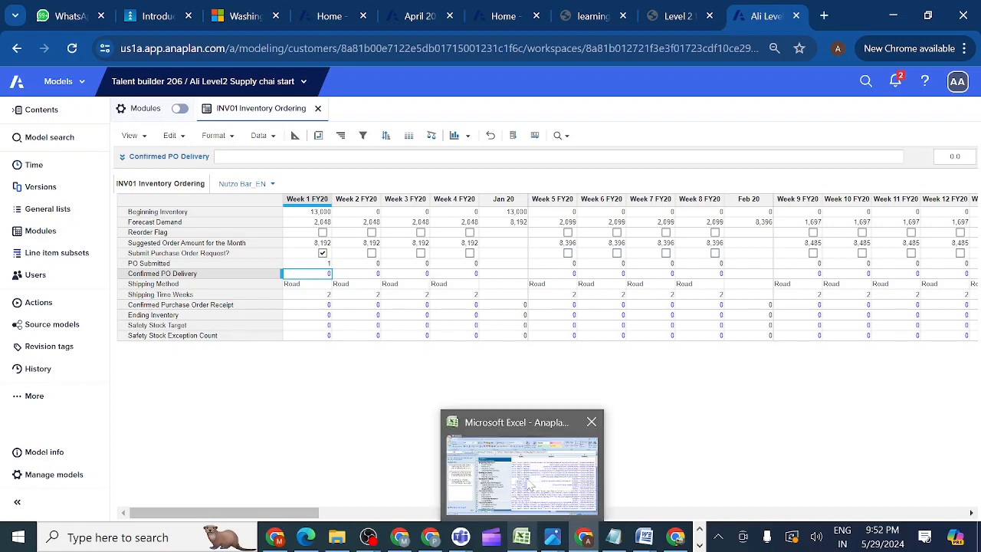
pyautogui.click(521, 472)
pyautogui.click(387, 220)
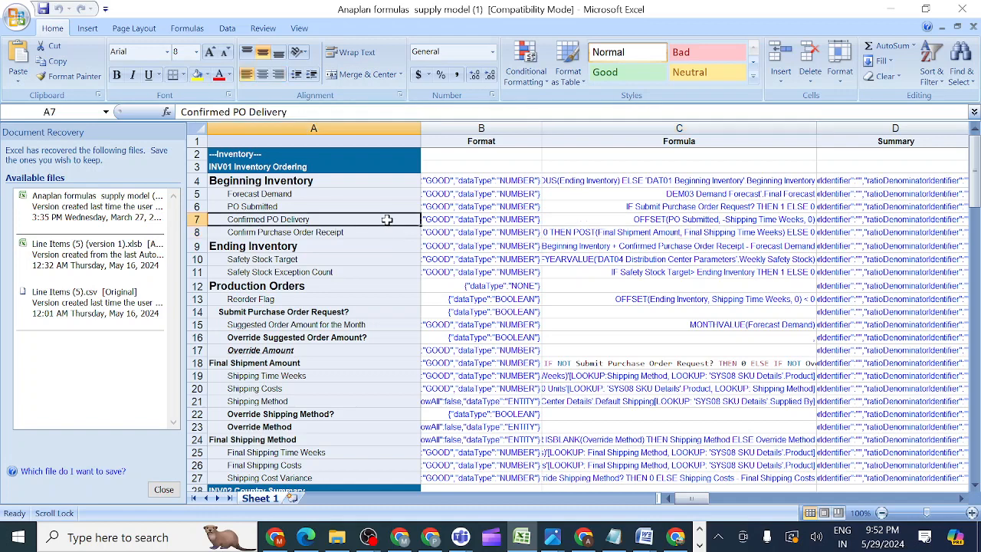
pyautogui.click(566, 221)
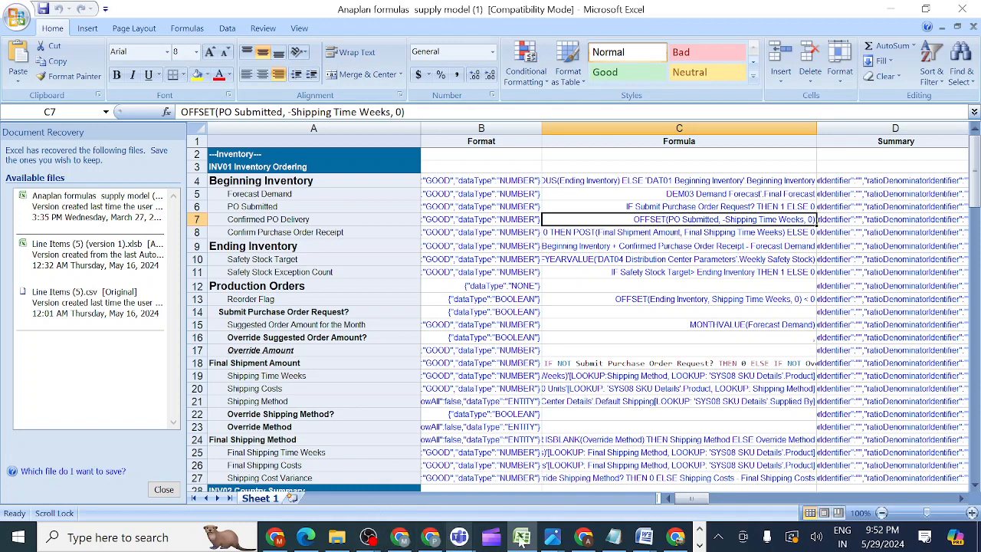
# Step: Switch to the Anaplan model in Chrome and set the Confirmed PO Delivery formula to OFFSET(PO Submitted, -Shipping Time Weeks, 0)
pyautogui.click(586, 541)
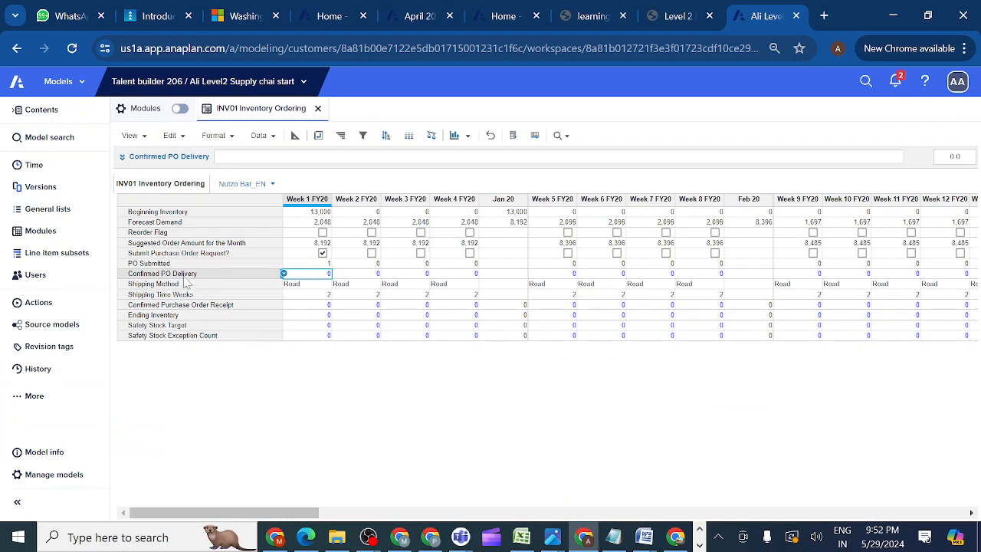
pyautogui.click(122, 157)
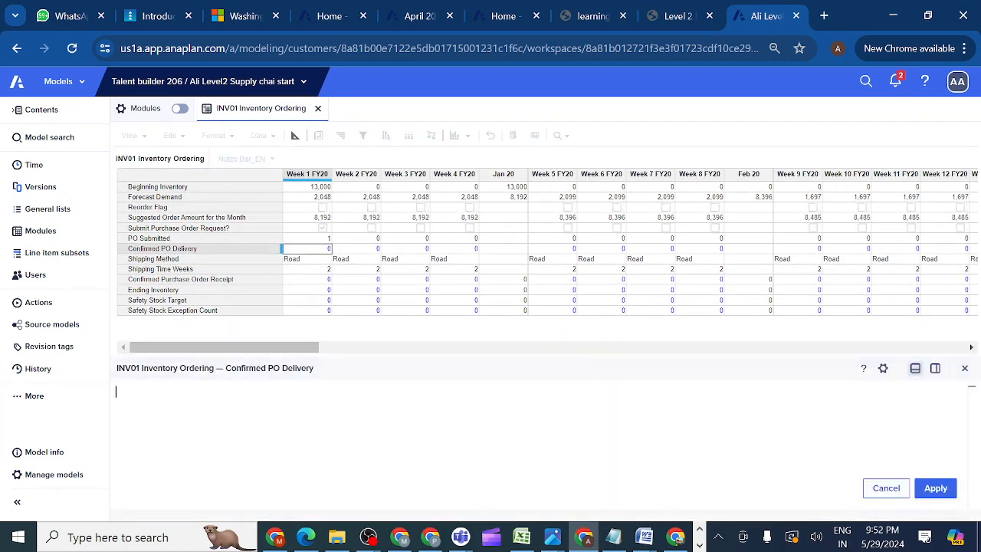
pyautogui.write('OFFSET')
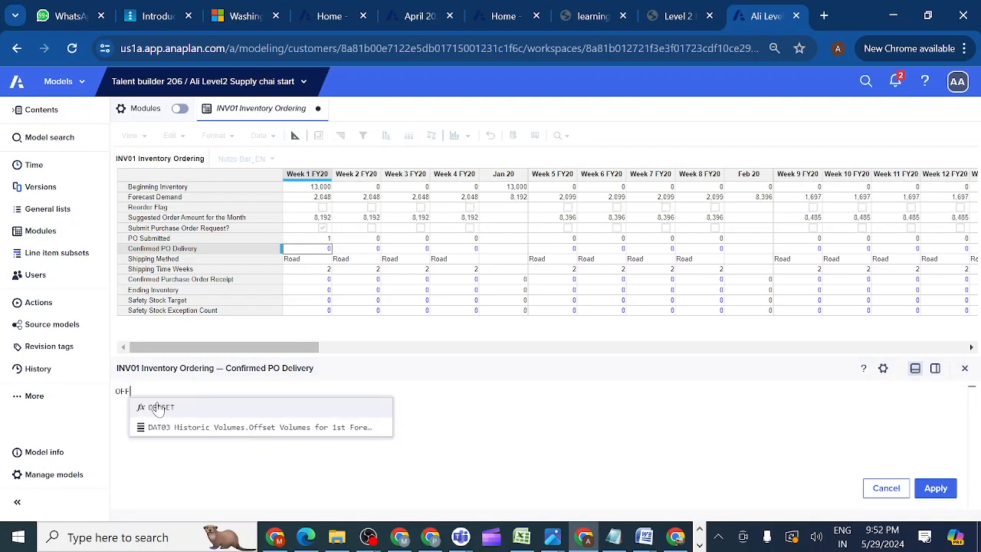
pyautogui.press('Tab')
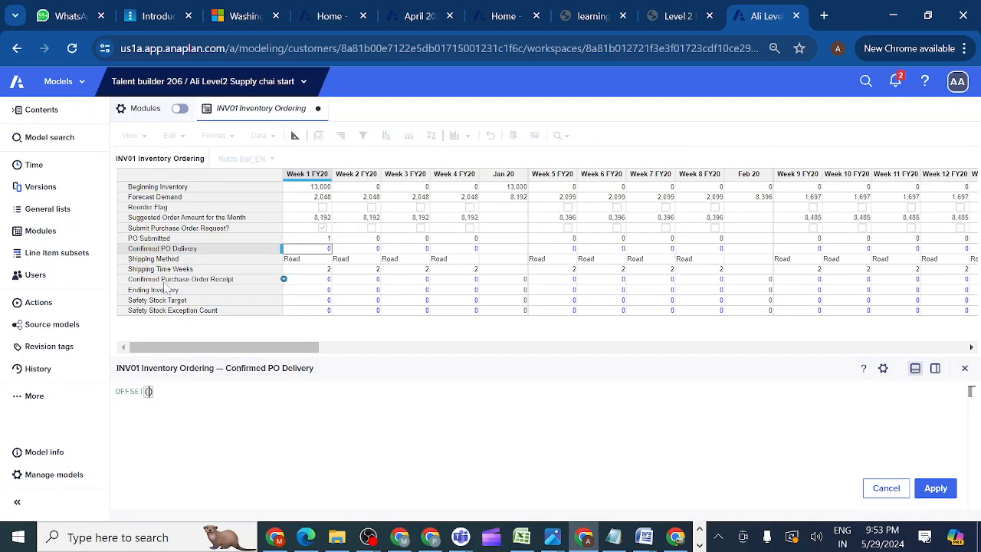
pyautogui.click(164, 242)
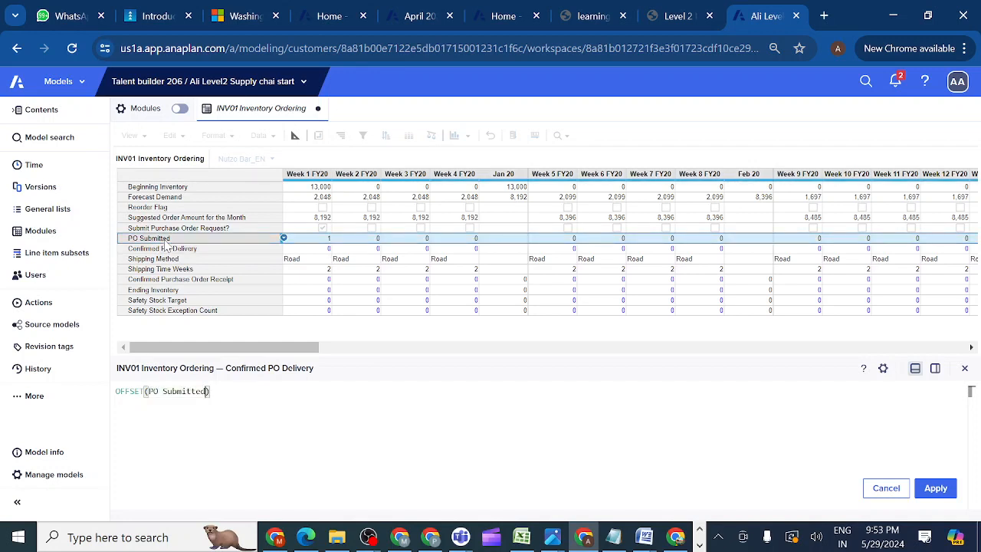
pyautogui.write(',')
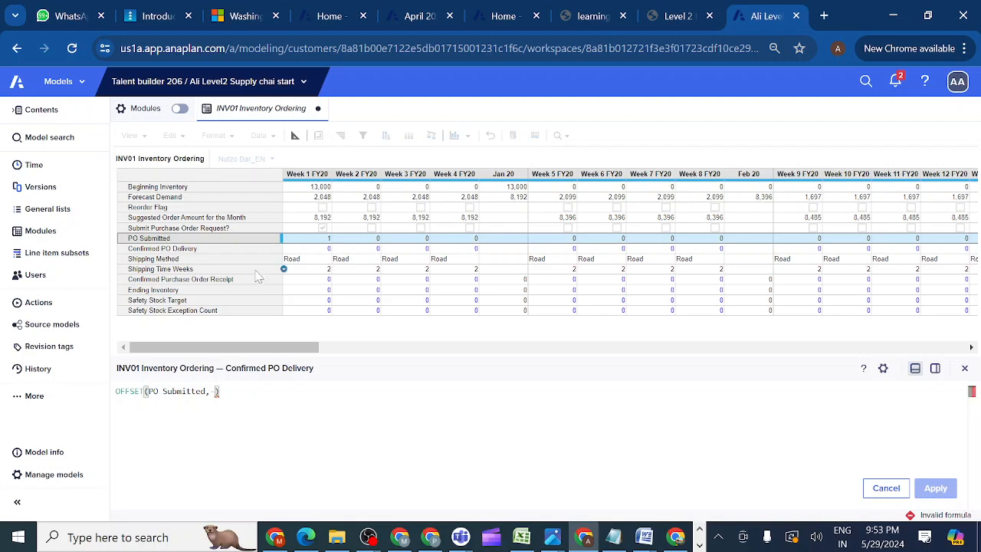
pyautogui.click(228, 271)
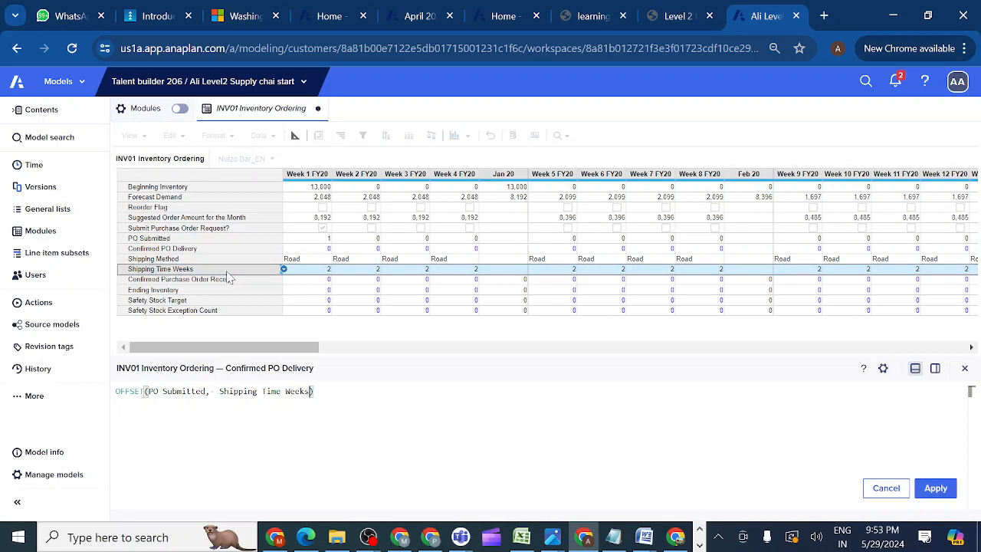
pyautogui.write(',0')
pyautogui.click(936, 490)
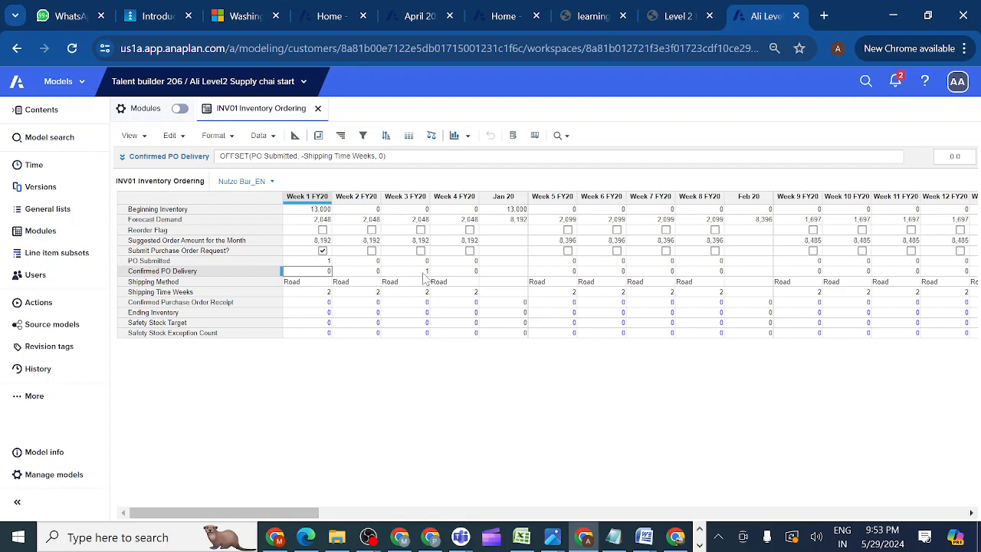
# Step: Test Confirmed PO Delivery by clearing and re-enabling Submit Purchase Order Request? for Week 1 FY20, and enabling and clearing it for Week 2 FY20
pyautogui.click(324, 254)
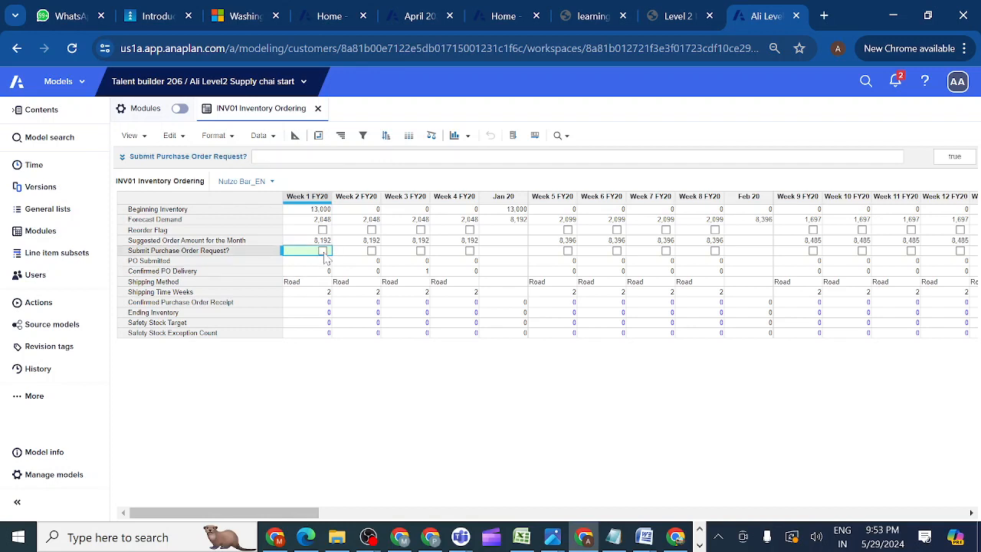
pyautogui.click(324, 257)
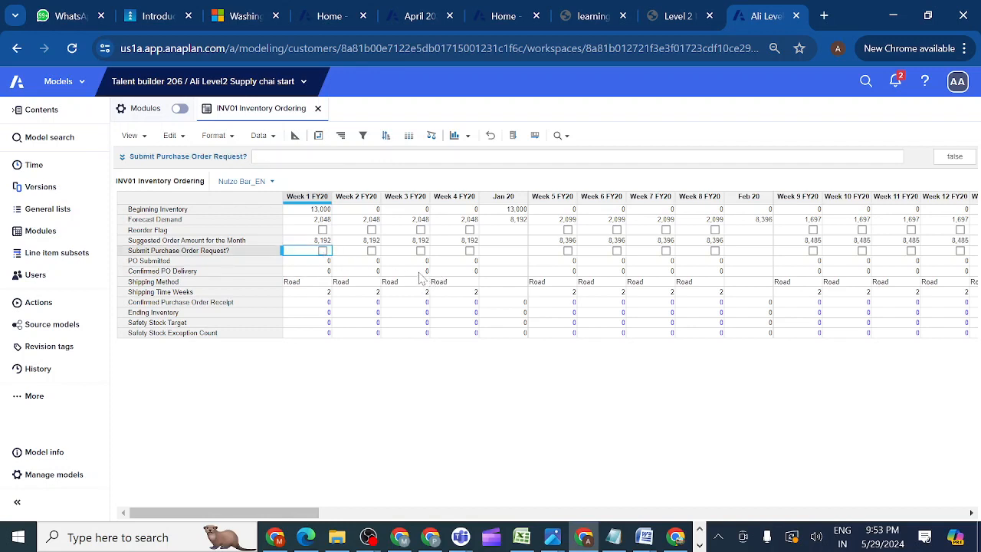
pyautogui.click(420, 273)
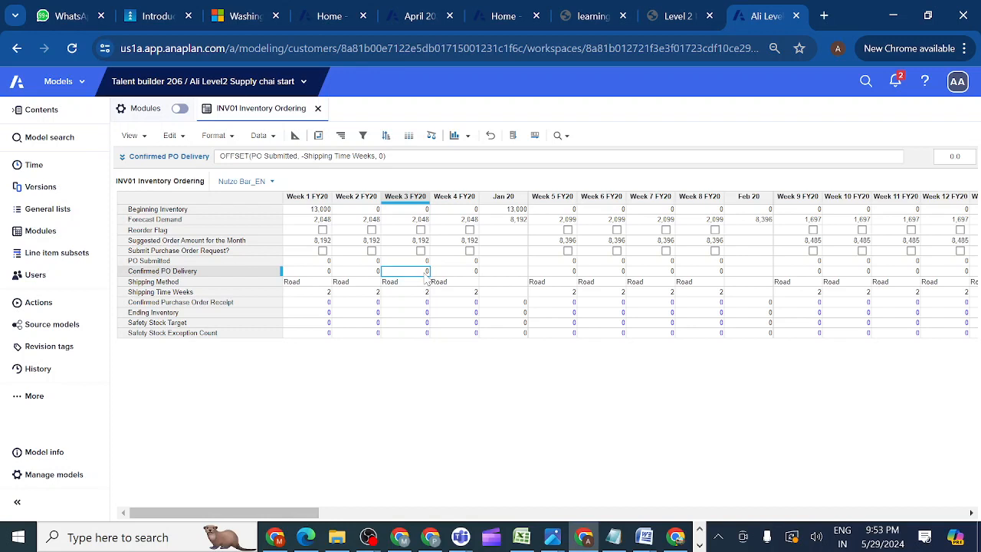
pyautogui.click(322, 253)
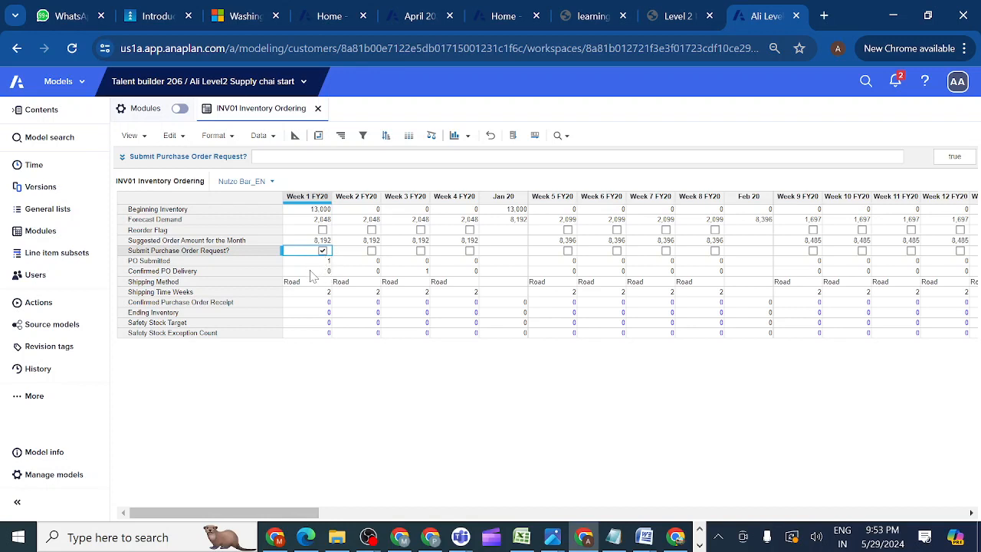
pyautogui.click(311, 273)
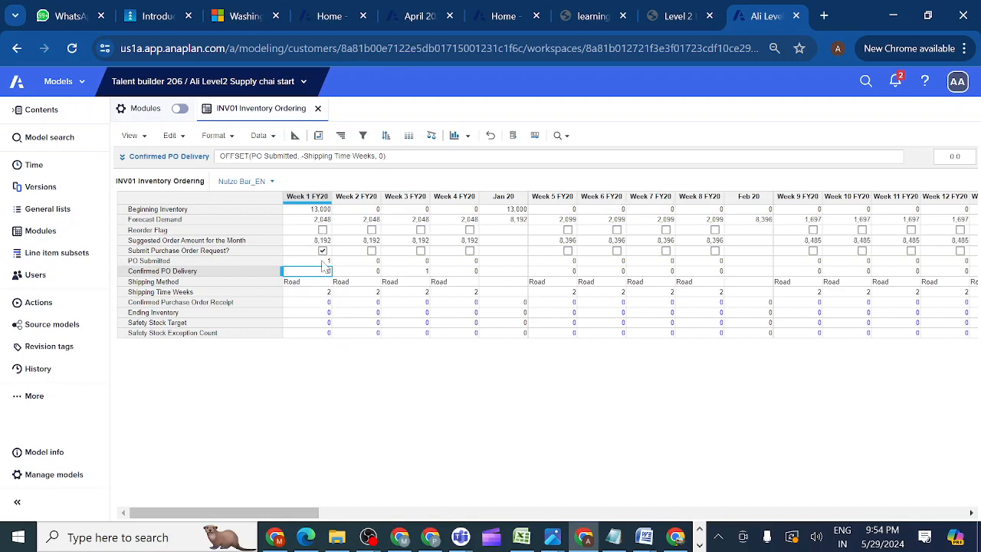
pyautogui.click(371, 252)
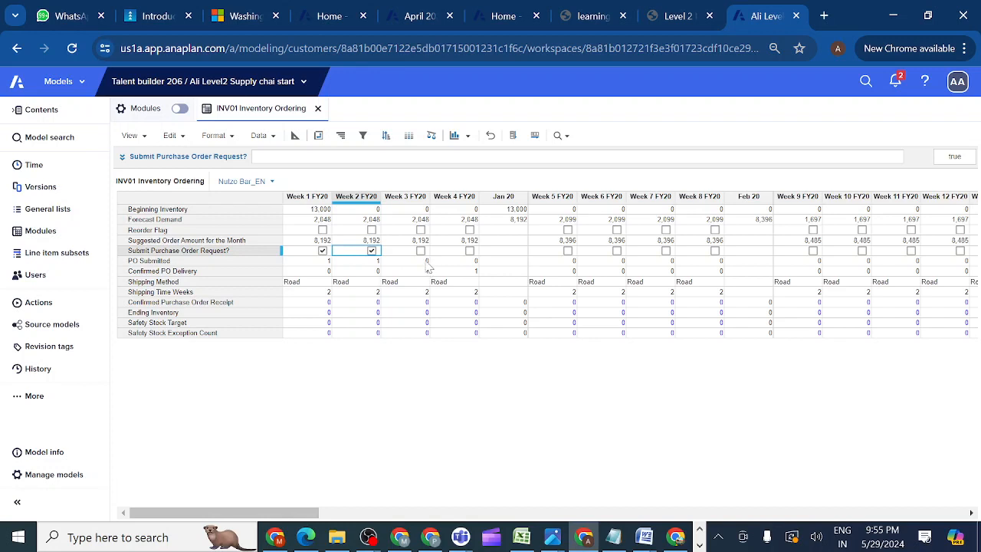
pyautogui.click(371, 251)
# Step: Remove the minus sign before Shipping Time Weeks in the Confirmed PO Delivery formula and apply the change
pyautogui.click(263, 273)
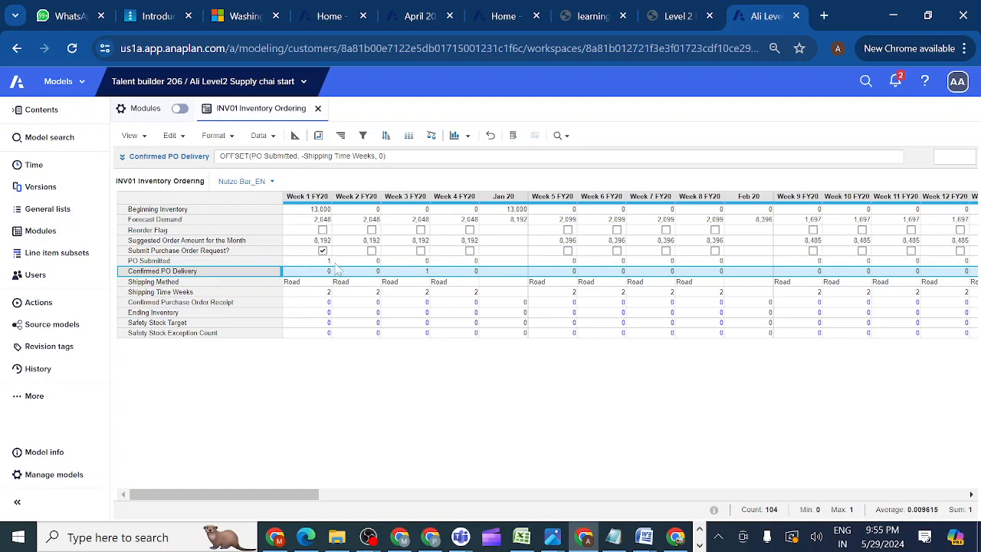
pyautogui.click(122, 158)
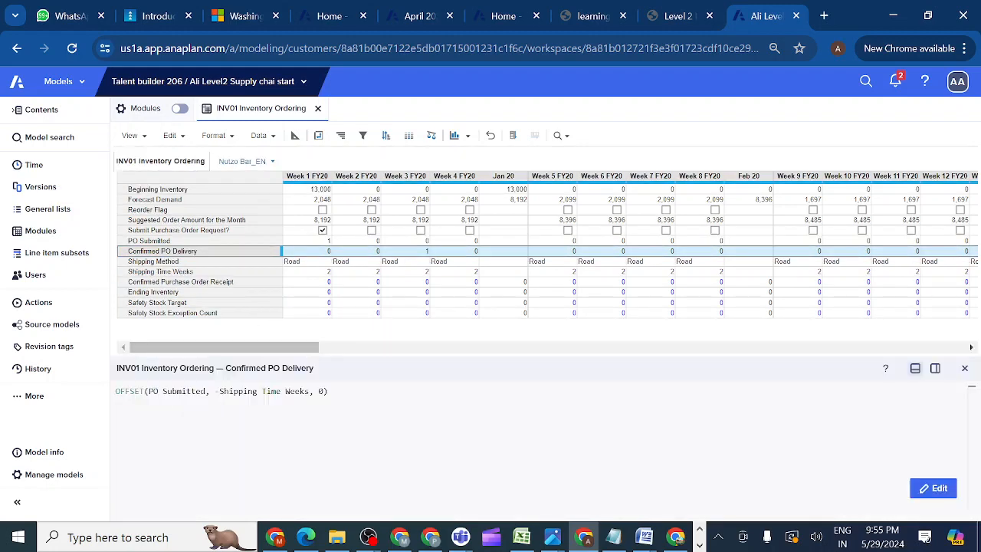
pyautogui.doubleClick(239, 391)
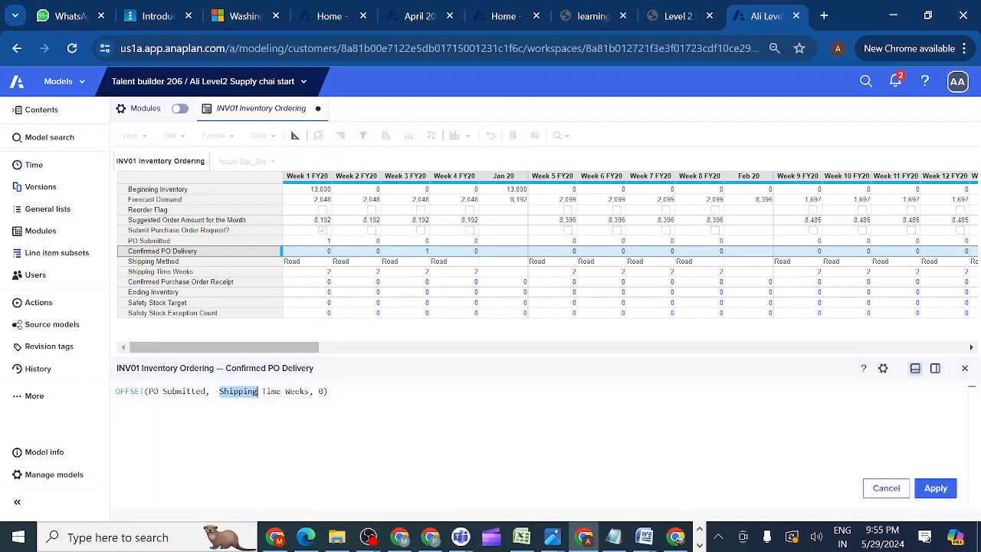
pyautogui.click(219, 391)
pyautogui.press('BackSpace')
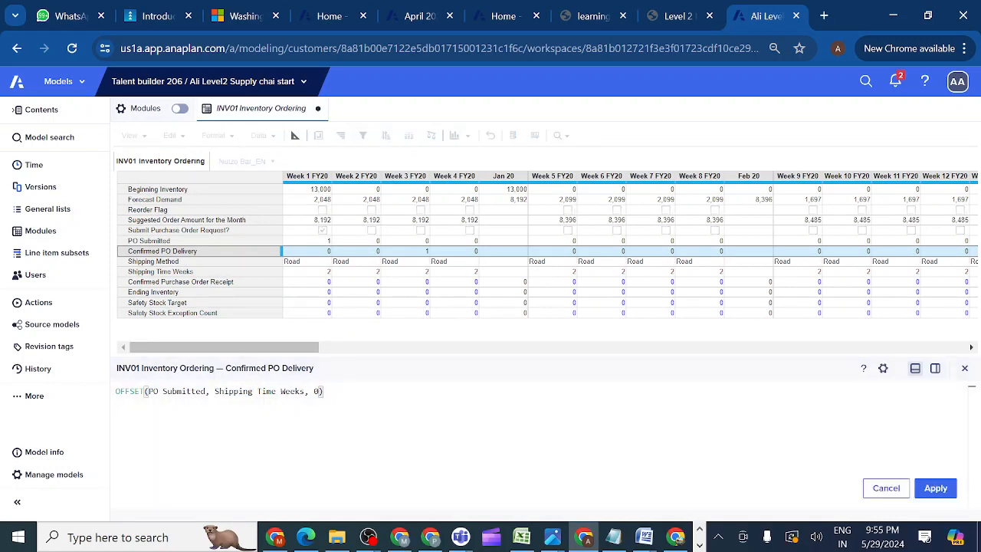
pyautogui.click(936, 489)
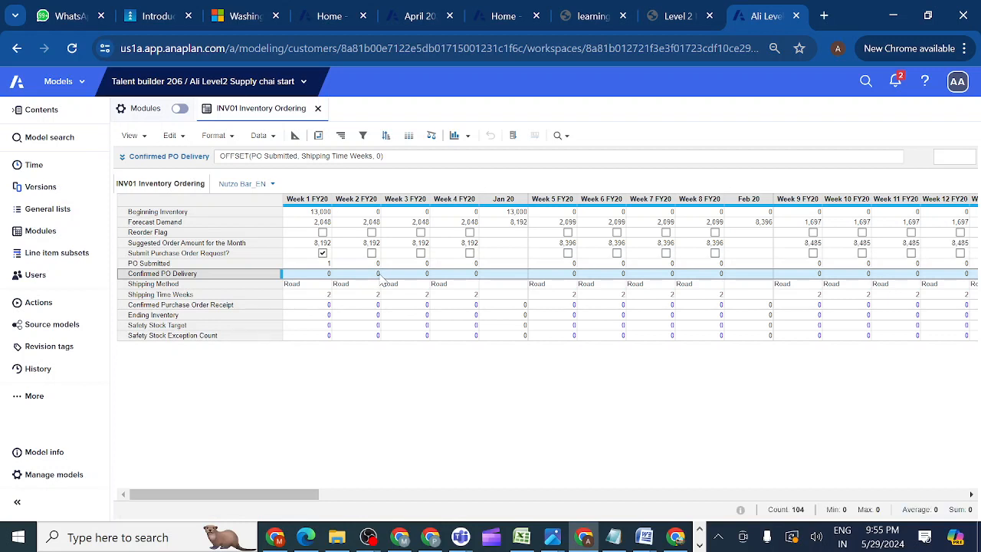
# Step: Test the positive offset by enabling Submit Purchase Order Request? for Week 4 and Week 5 FY20, and clear both weeks again
pyautogui.click(471, 258)
pyautogui.click(469, 254)
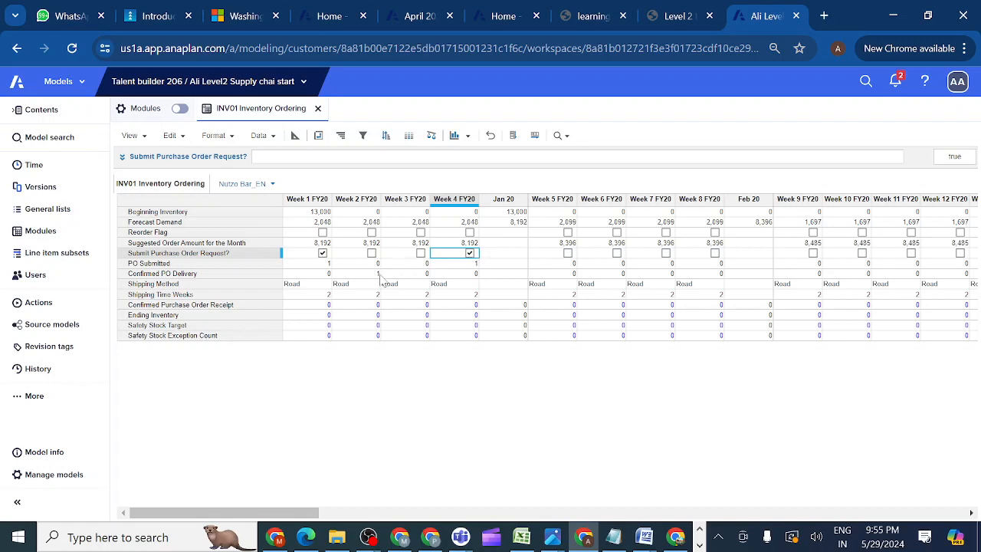
pyautogui.click(568, 254)
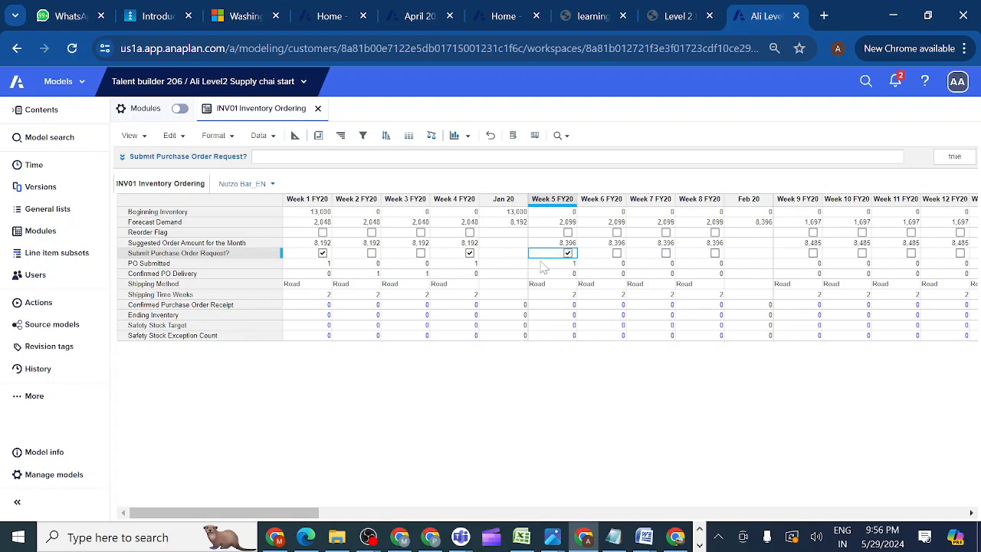
pyautogui.click(568, 253)
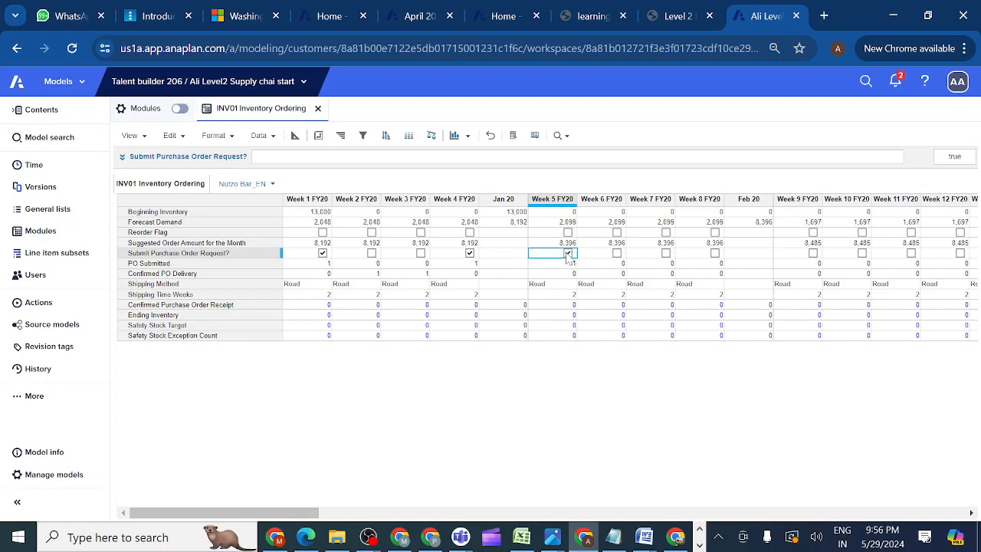
pyautogui.click(470, 254)
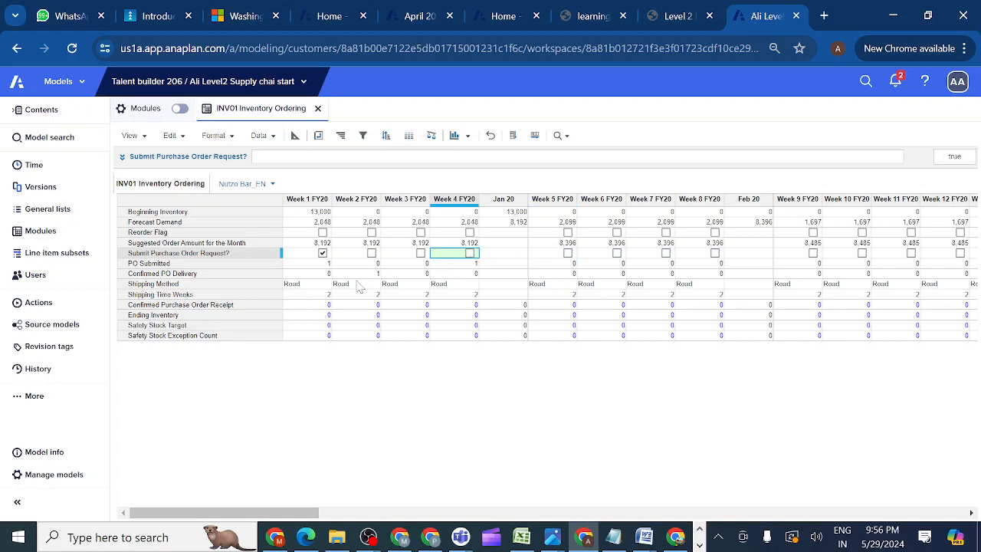
# Step: Restore the minus sign before Shipping Time Weeks in the Confirmed PO Delivery formula and apply it
pyautogui.click(244, 276)
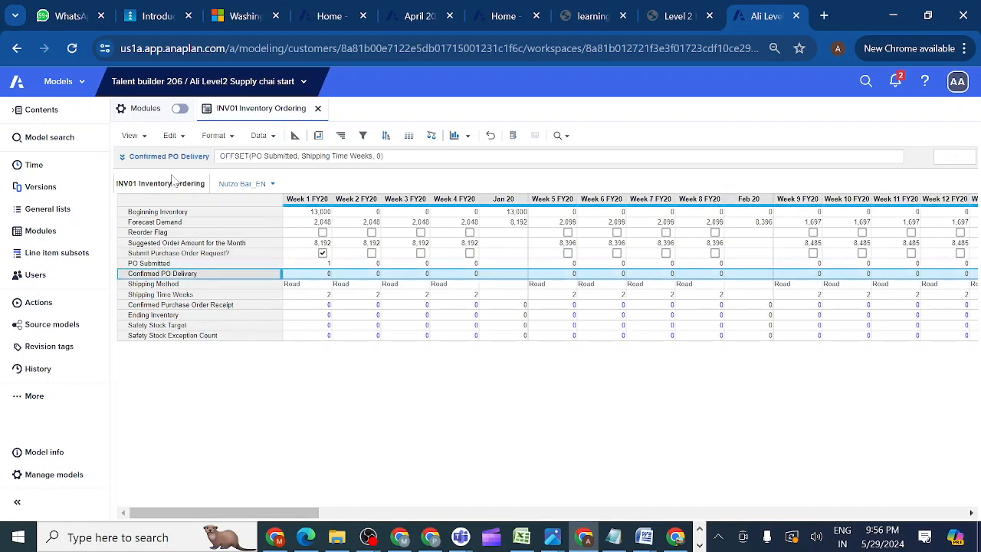
pyautogui.click(122, 156)
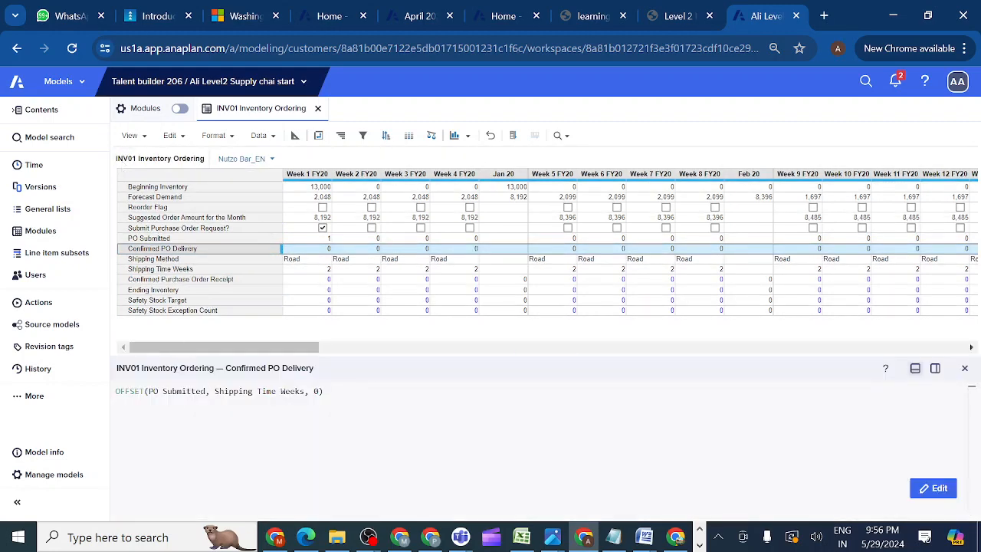
pyautogui.click(933, 488)
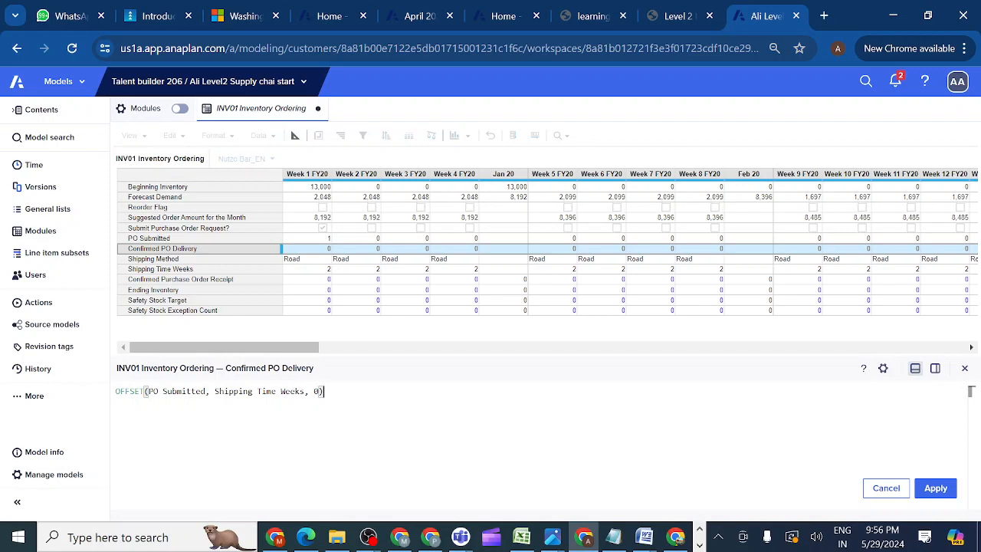
pyautogui.click(219, 391)
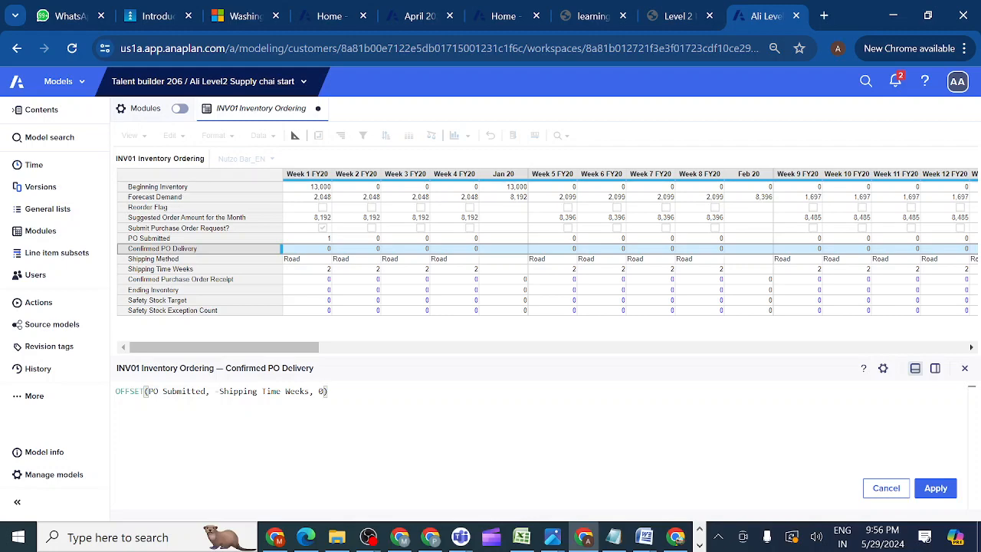
pyautogui.click(937, 489)
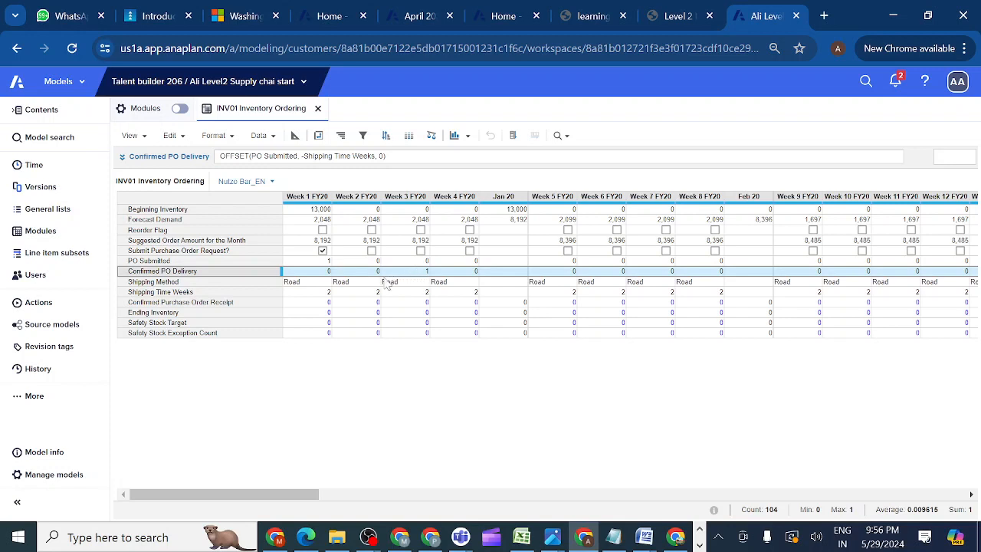
# Step: Inspect PO Submitted for Week 1 FY20 and enable Submit Purchase Order Request? for Week 2 FY20
pyautogui.click(325, 261)
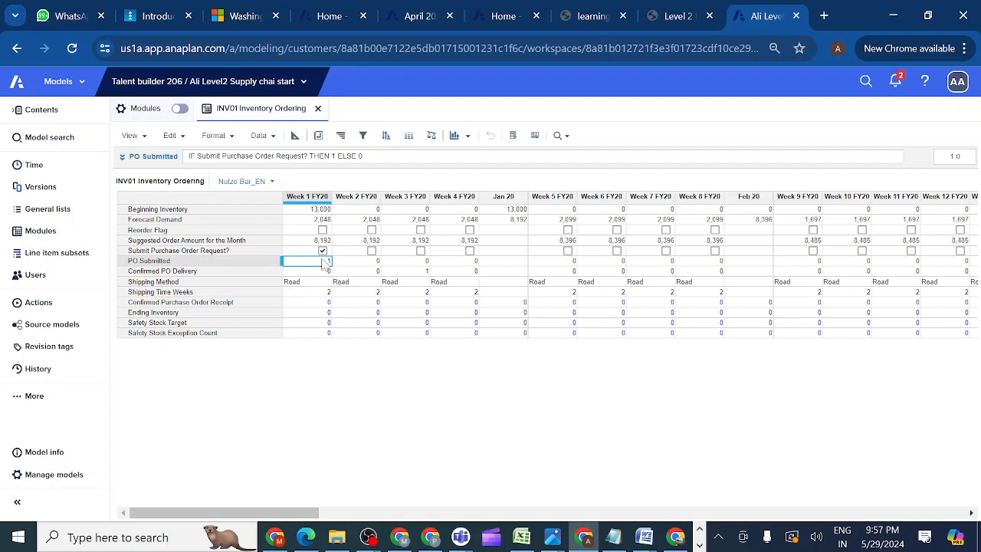
pyautogui.click(372, 252)
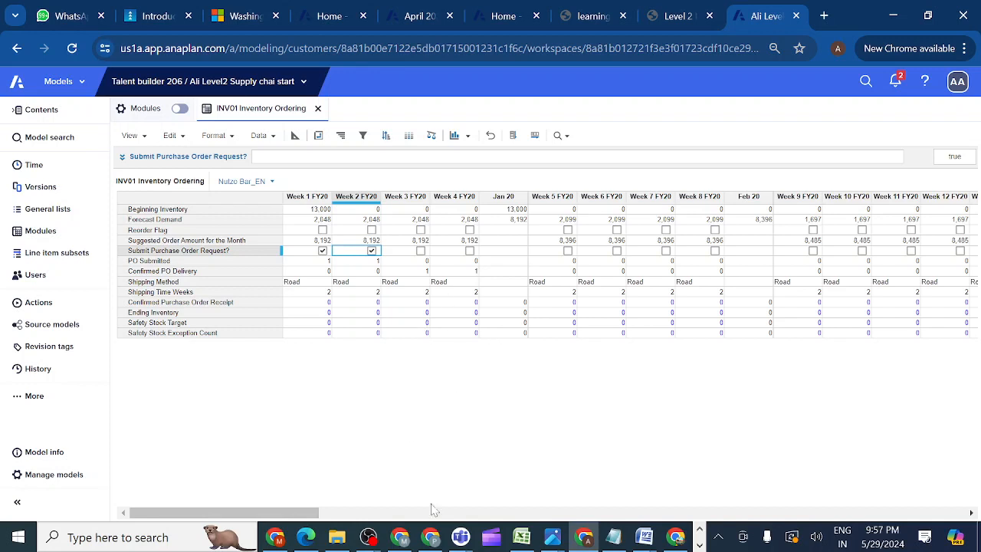
# Step: Check the Anaplan evening class meeting in Teams, return to the model in Chrome and select the Confirmed PO Delivery line item
pyautogui.moveTo(459, 538)
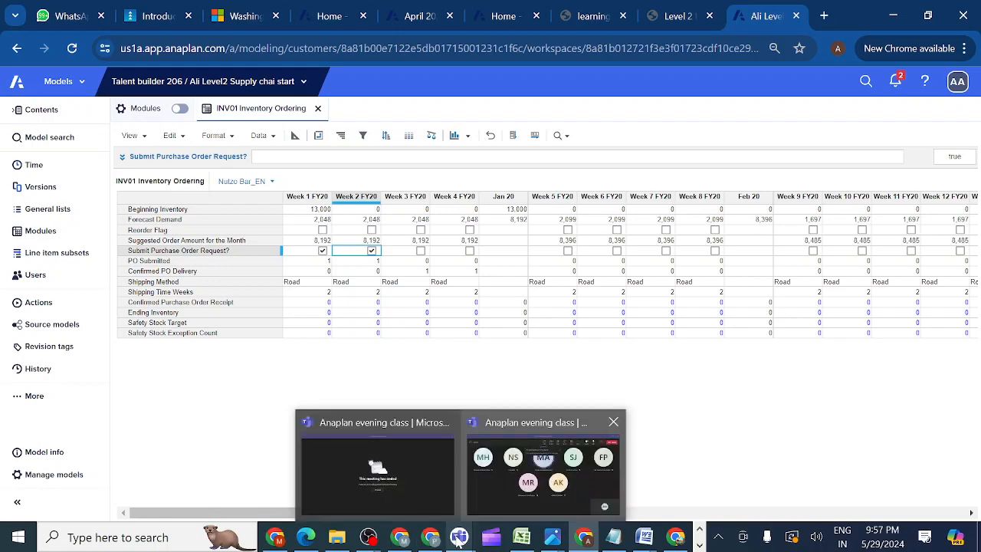
pyautogui.click(494, 491)
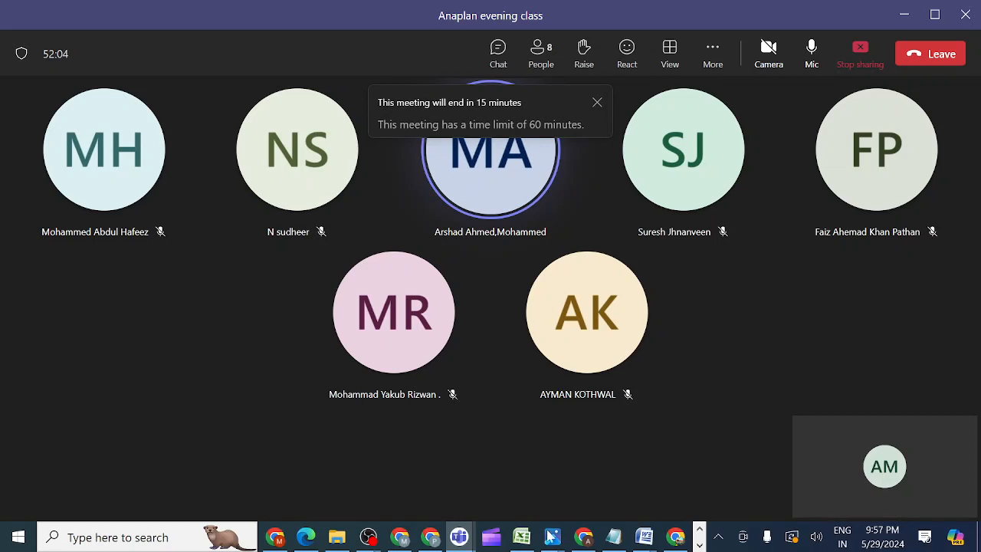
pyautogui.moveTo(587, 541)
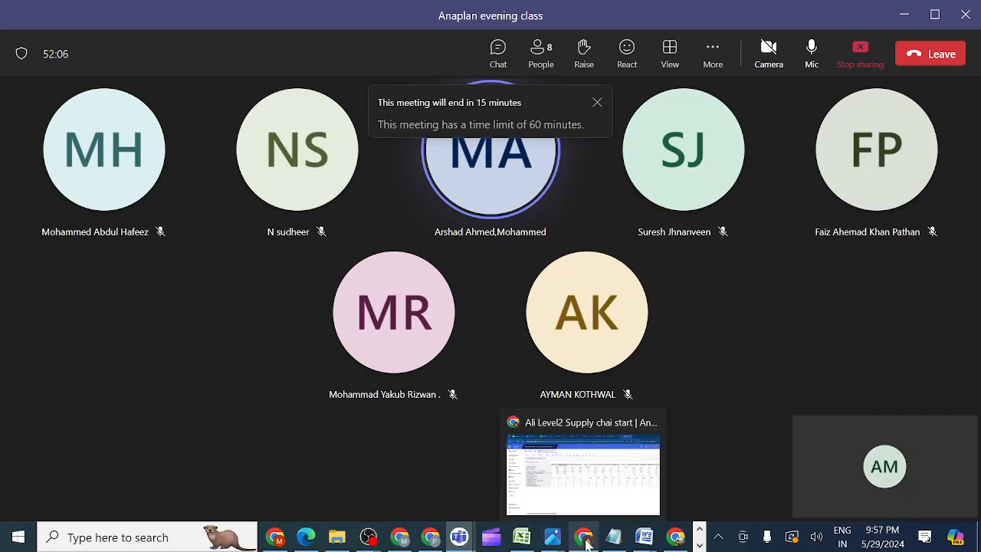
pyautogui.click(582, 500)
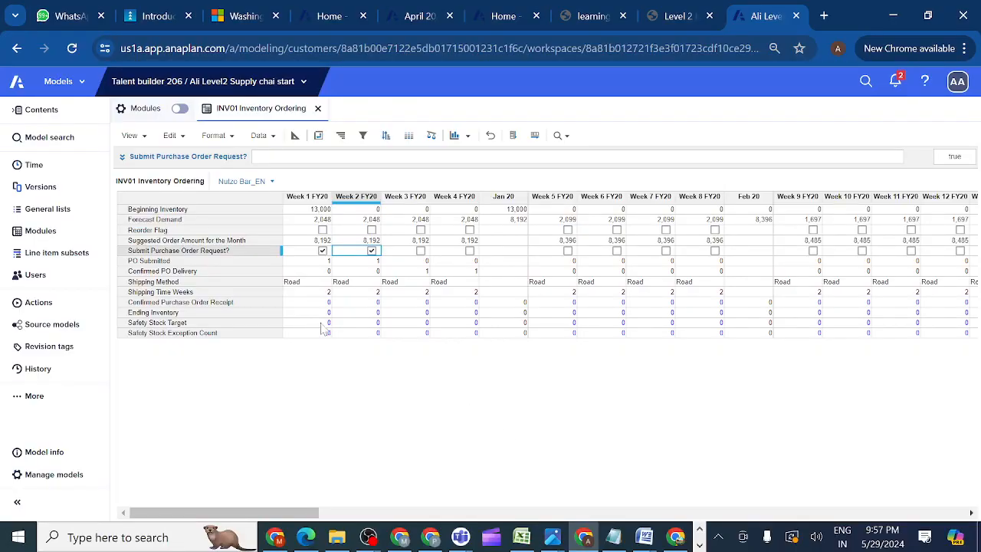
pyautogui.click(238, 274)
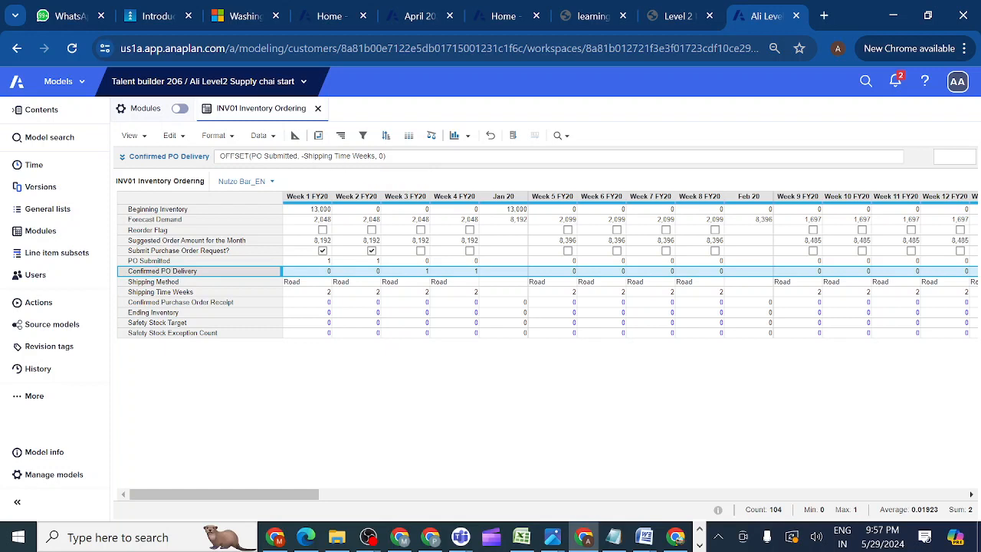
# Step: Change the final argument of the Confirmed PO Delivery OFFSET formula to 500 and apply it
pyautogui.click(379, 155)
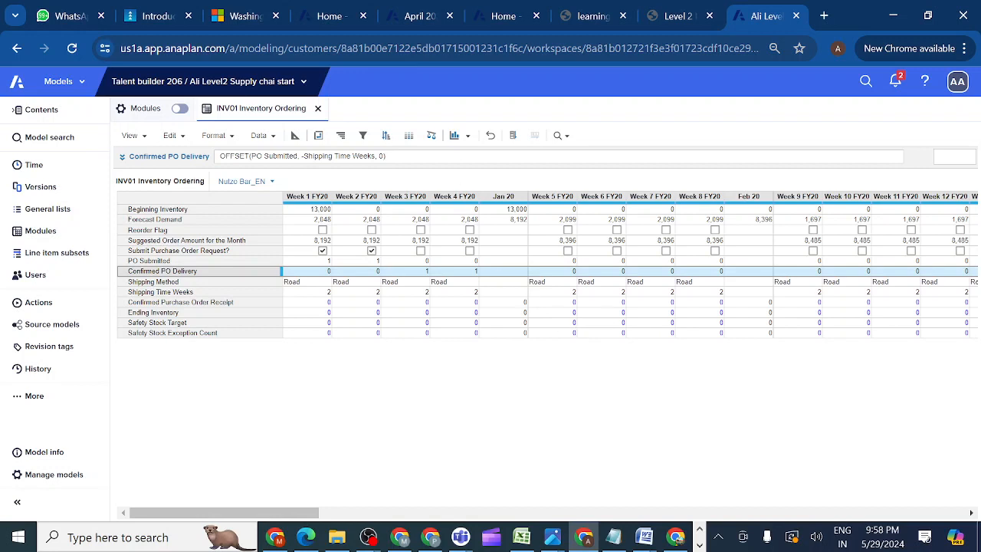
pyautogui.click(385, 157)
pyautogui.write(')')
pyautogui.click(122, 158)
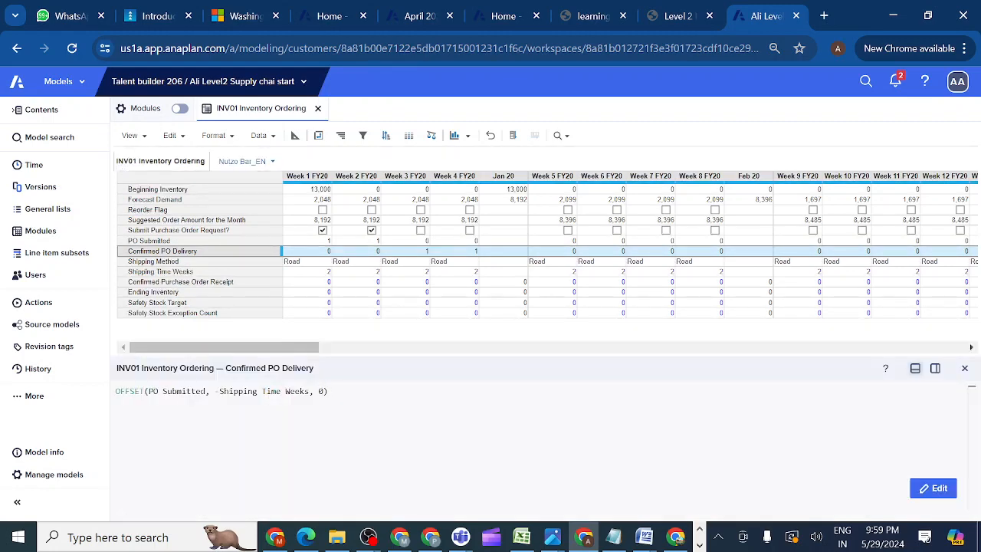
pyautogui.doubleClick(329, 391)
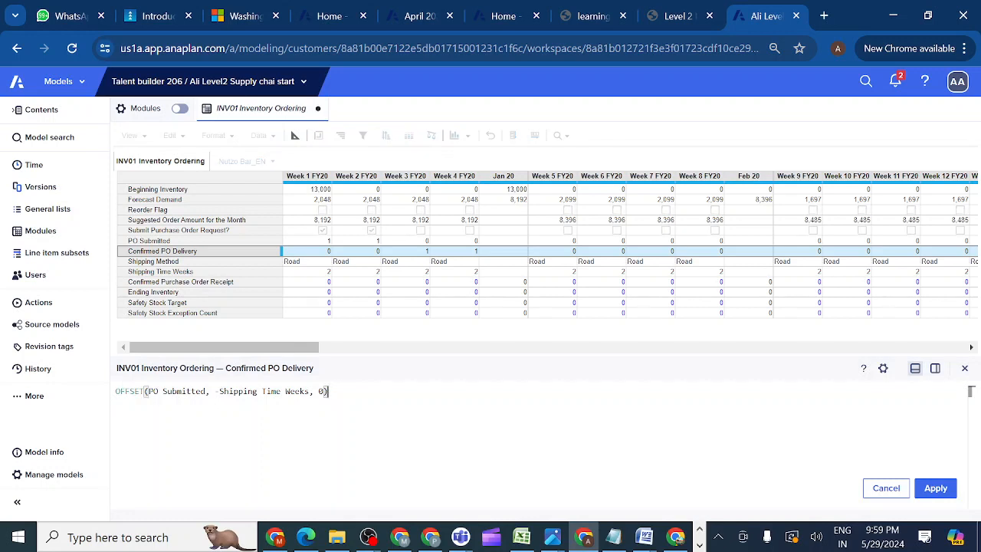
pyautogui.click(319, 391)
pyautogui.write('50')
pyautogui.click(939, 491)
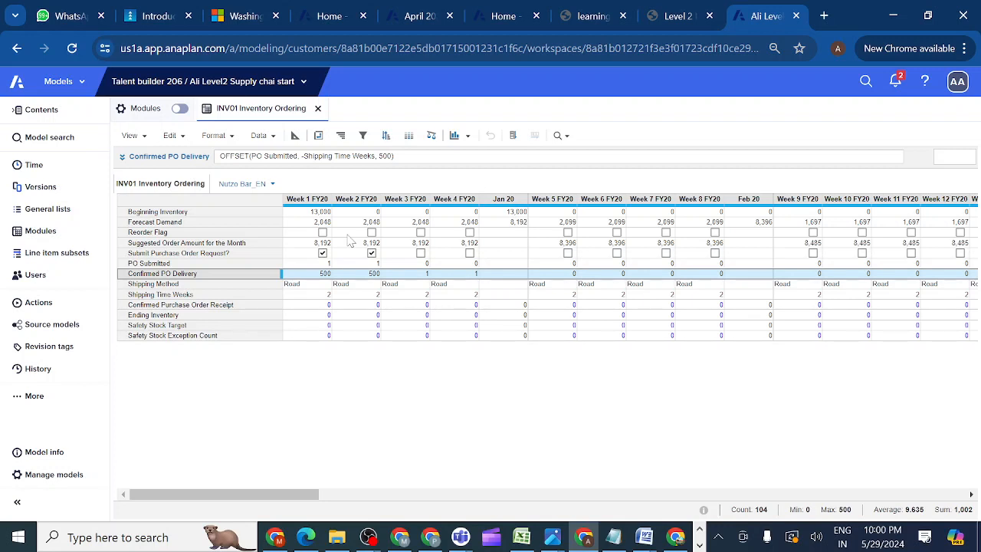
# Step: Set the final argument of the Confirmed PO Delivery OFFSET to 0, apply it, and clear Submit Purchase Order Request? for Week 2 FY20
pyautogui.click(122, 158)
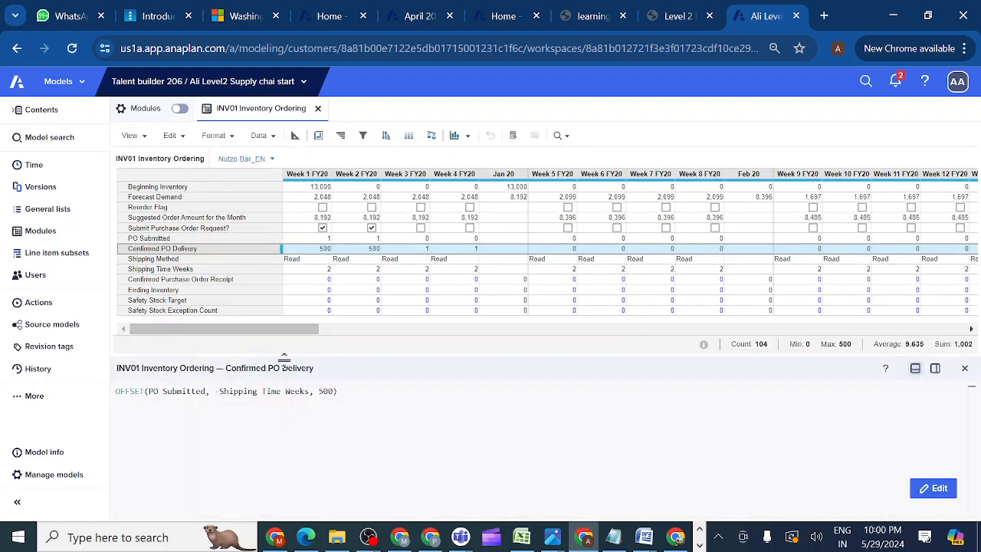
pyautogui.doubleClick(328, 391)
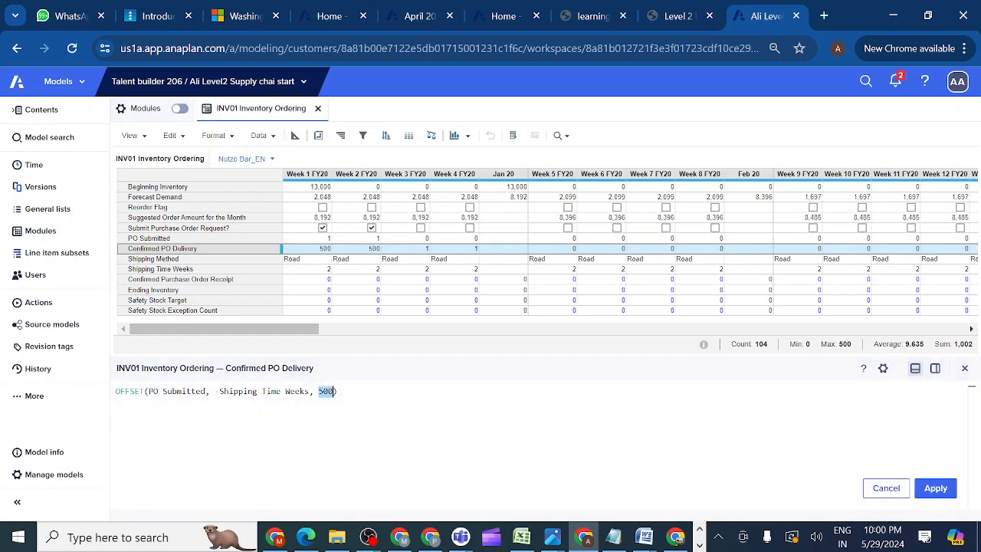
pyautogui.press('BackSpace')
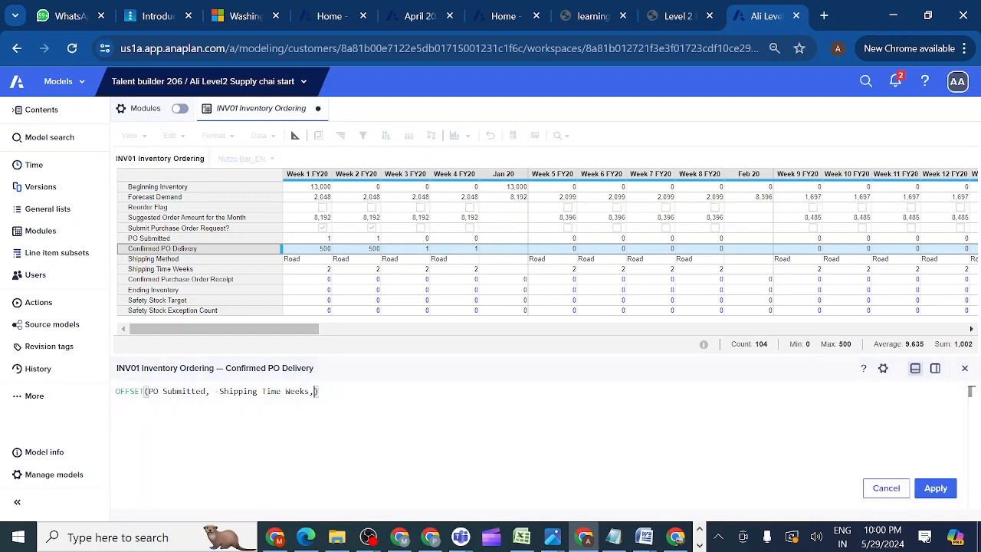
pyautogui.write('0')
pyautogui.click(936, 491)
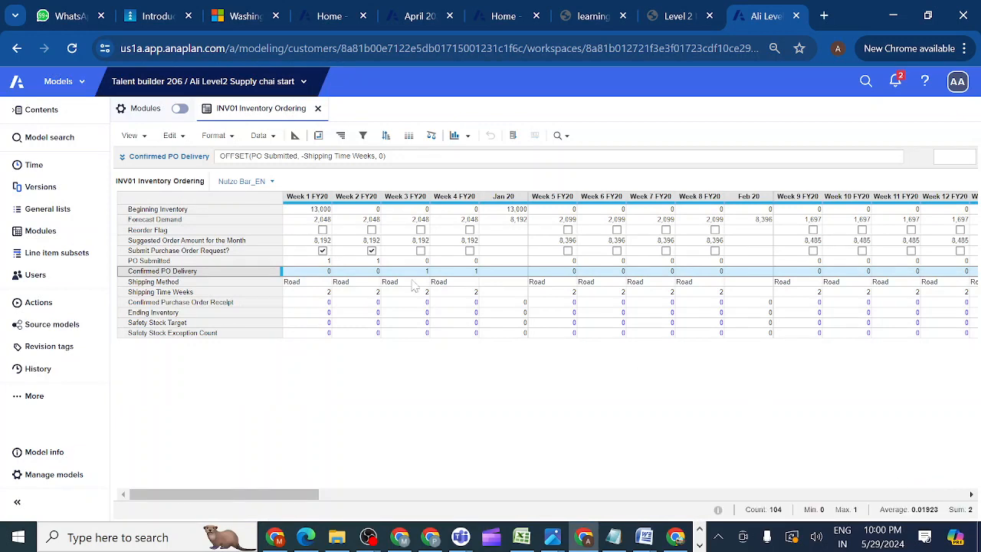
pyautogui.click(373, 255)
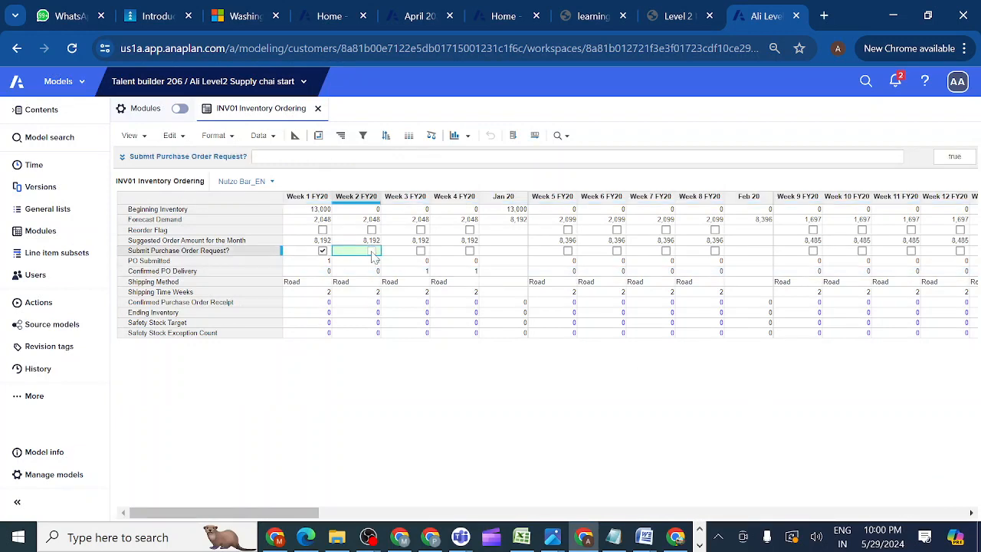
pyautogui.click(373, 256)
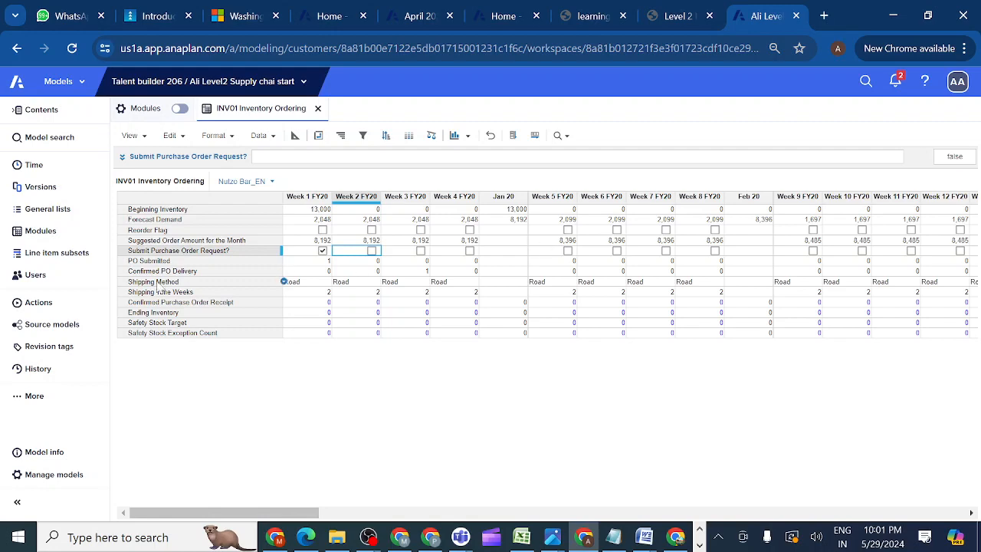
# Step: Switch to the Level 2 Model Building: Sprint 3 lesson and read the Confirmed Purchase Order Receipt line item instructions
pyautogui.click(673, 19)
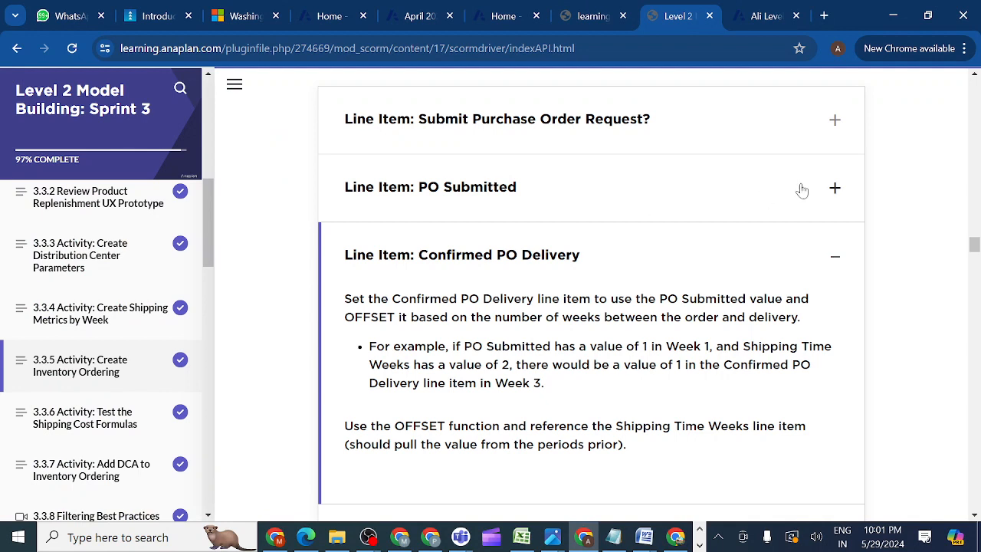
pyautogui.click(836, 261)
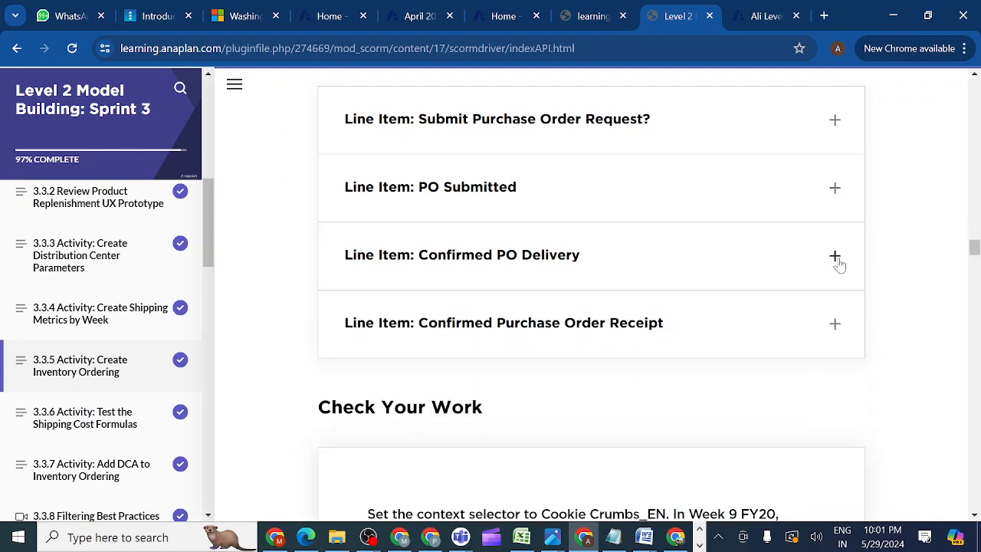
pyautogui.click(834, 326)
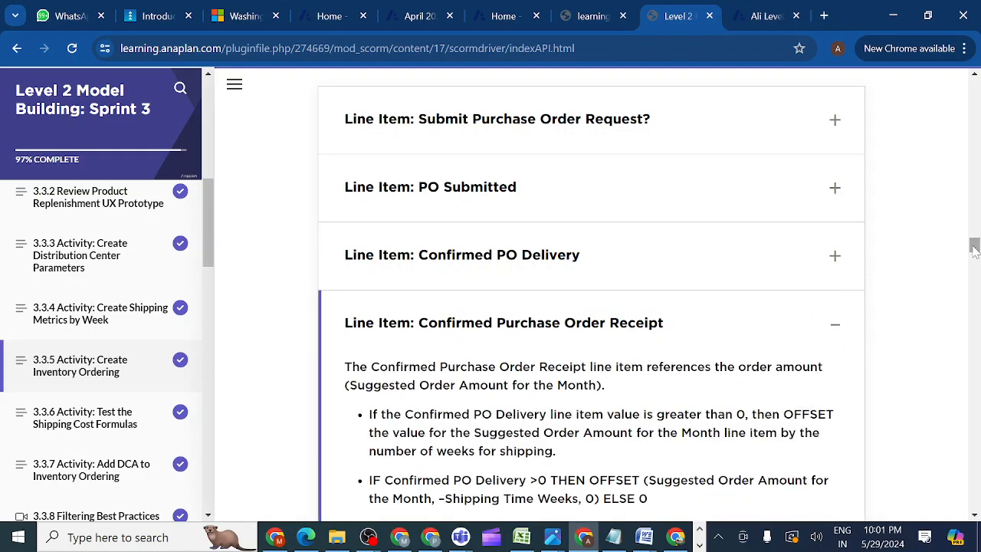
pyautogui.scroll(-5, 974, 249)
pyautogui.scroll(4, 975, 249)
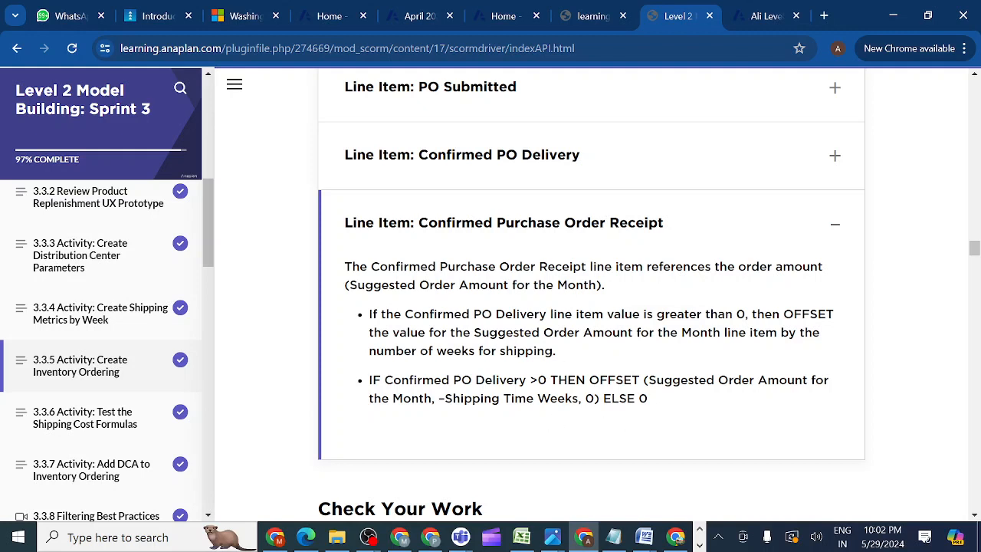
# Step: Return to the model and start the Confirmed Purchase Order Receipt formula with IF Confirmed PO Delivery <> 0 THEN
pyautogui.click(761, 17)
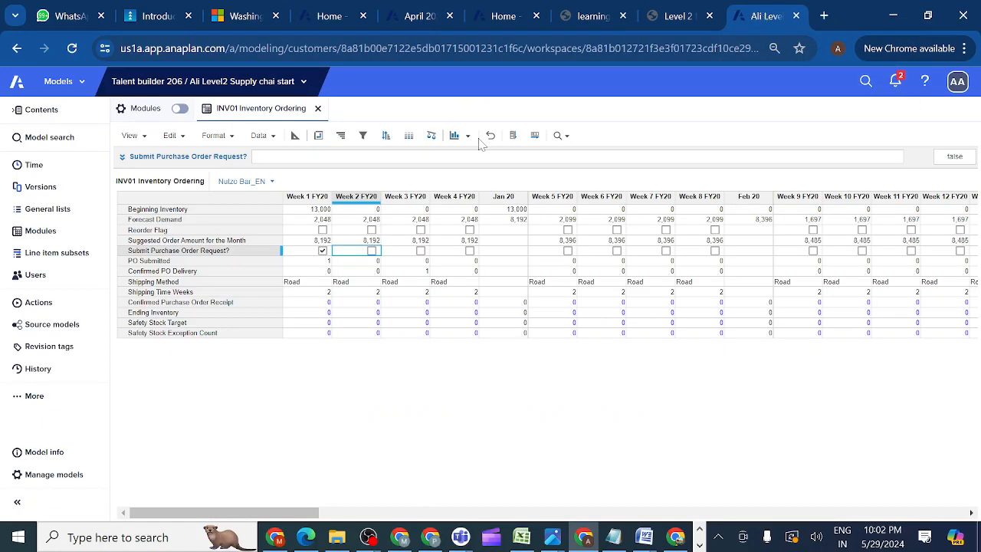
pyautogui.click(194, 304)
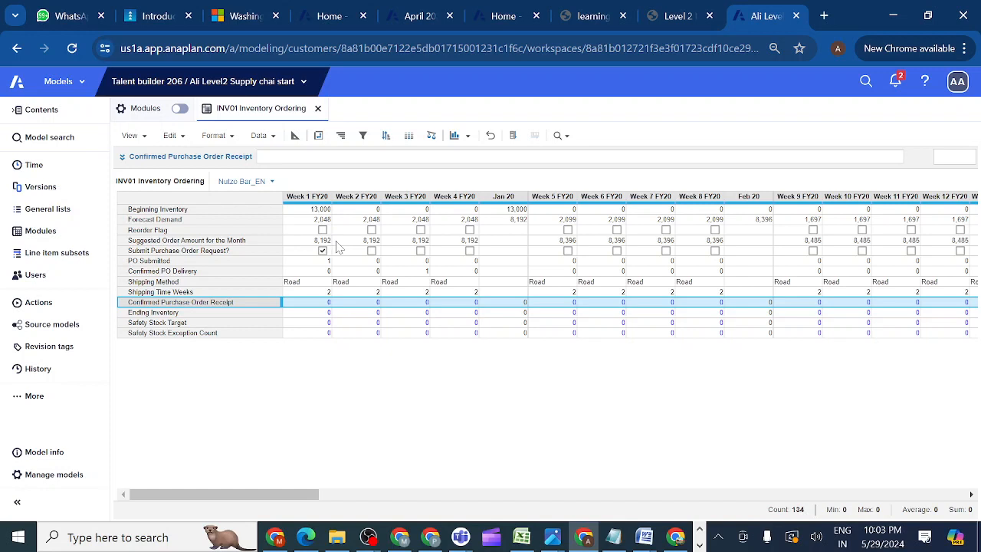
pyautogui.click(121, 157)
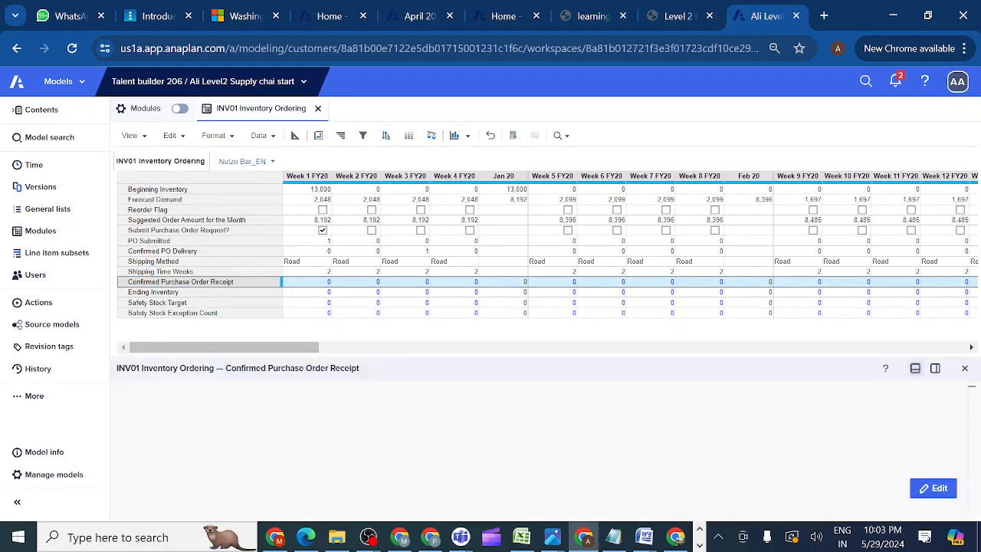
pyautogui.doubleClick(383, 429)
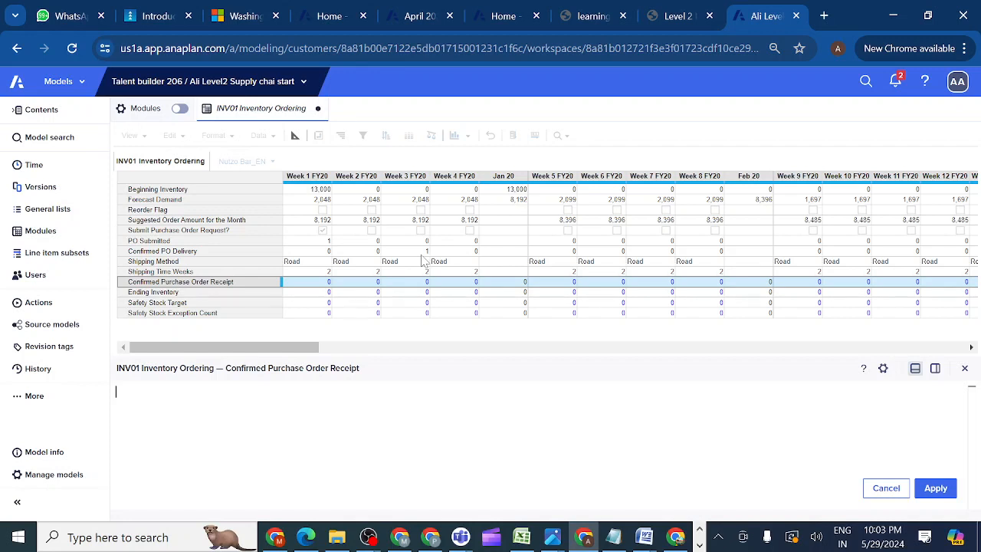
pyautogui.write('IF')
pyautogui.press('Return')
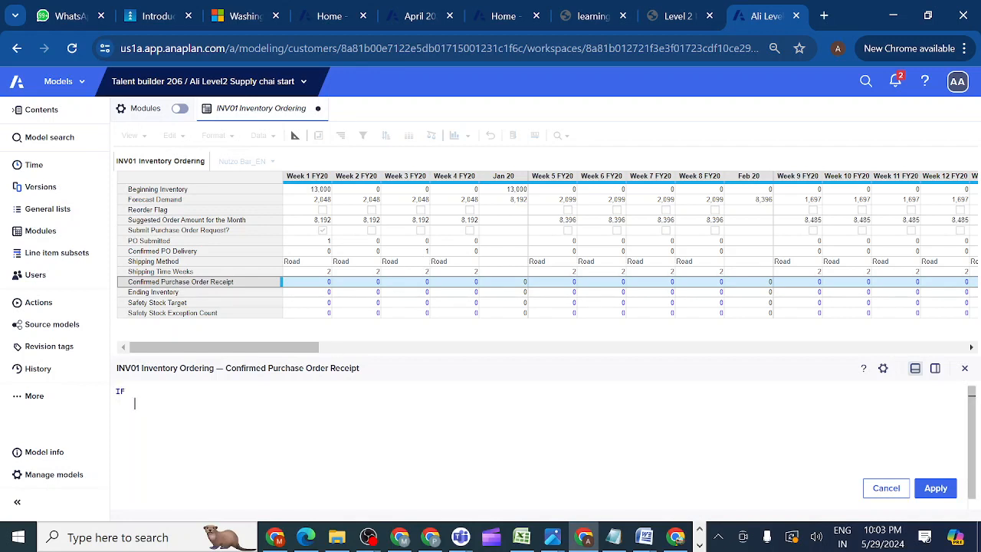
pyautogui.click(199, 252)
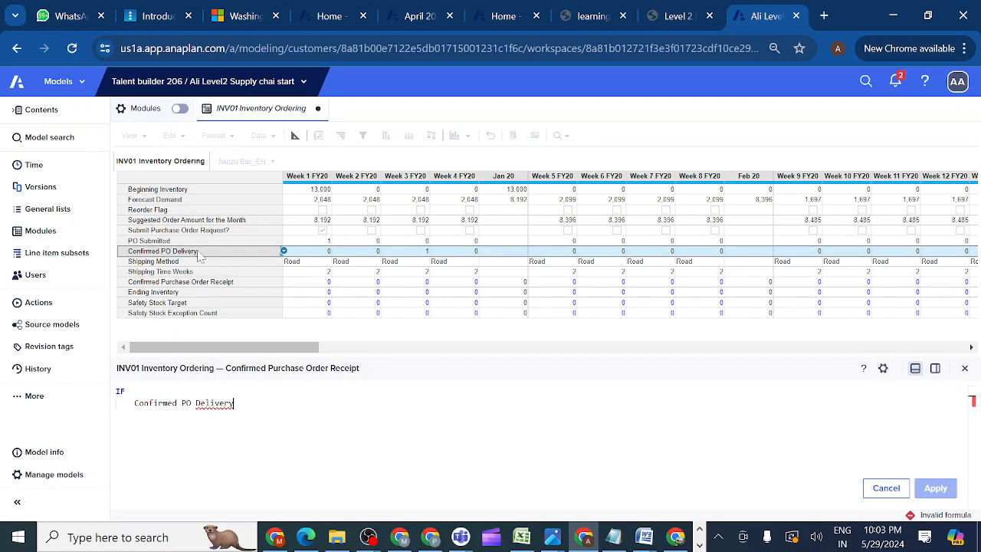
pyautogui.write('<>0 THEN')
pyautogui.press('Return')
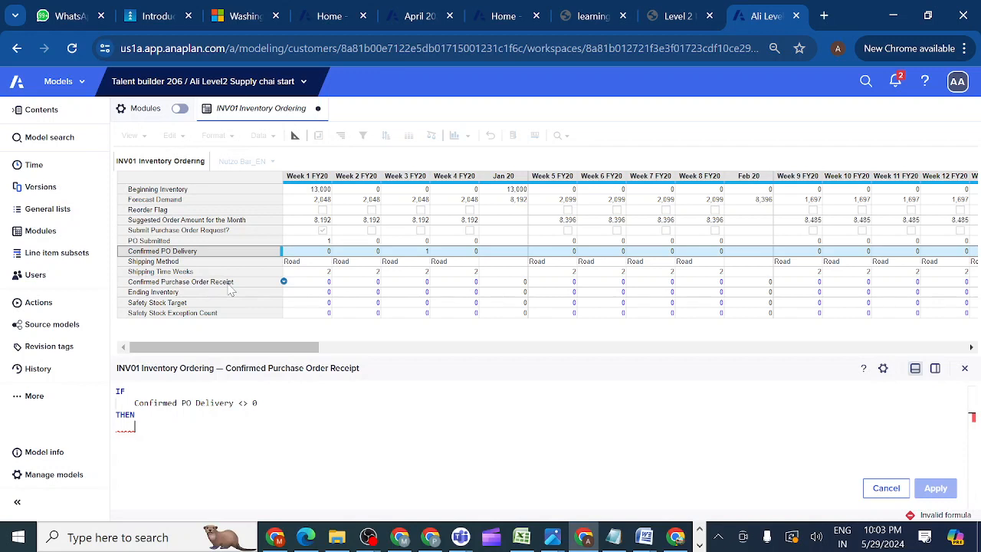
# Step: Add OFFSET(Suggested Order Amount for the Month, -Shipping Time Weeks, 0) as the THEN result of the formula
pyautogui.write('OFF')
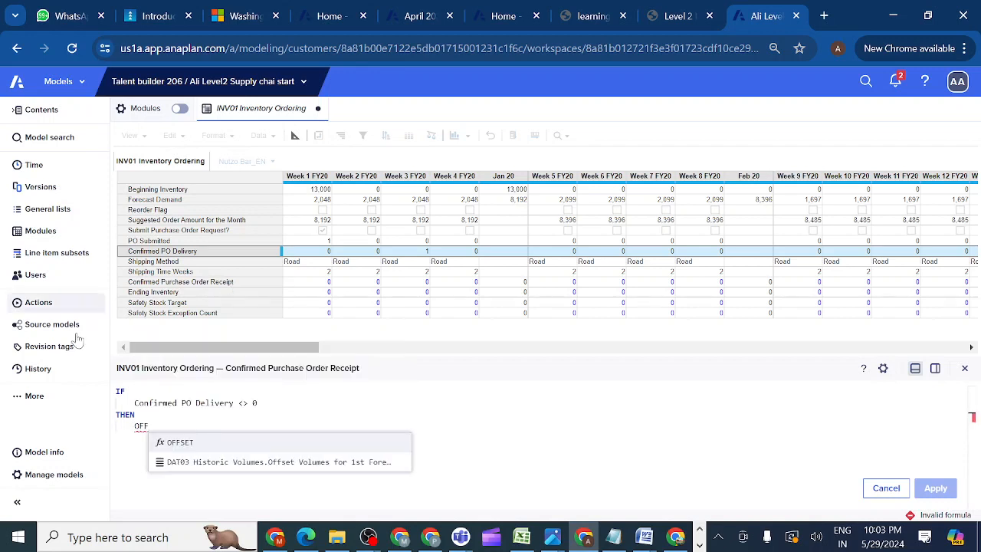
pyautogui.press('Return')
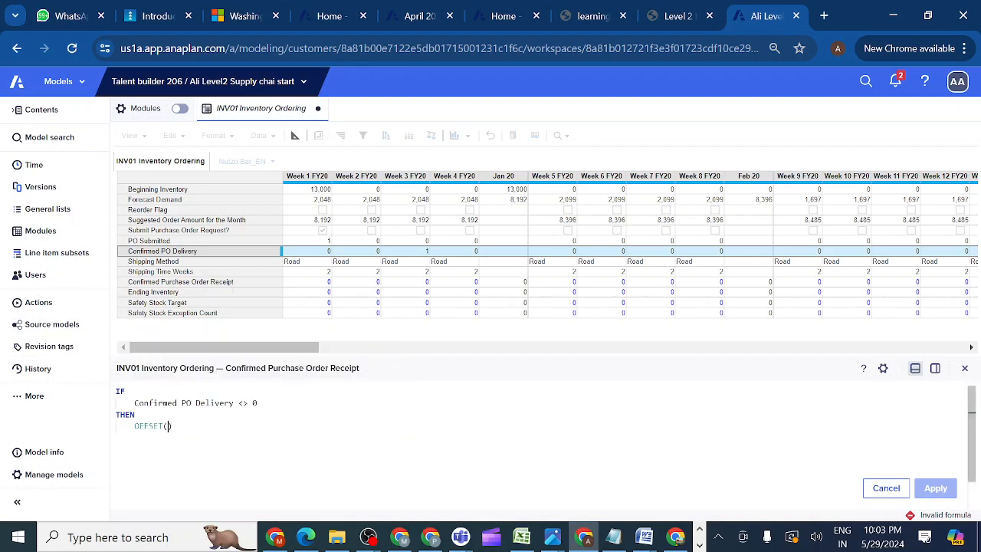
pyautogui.click(194, 223)
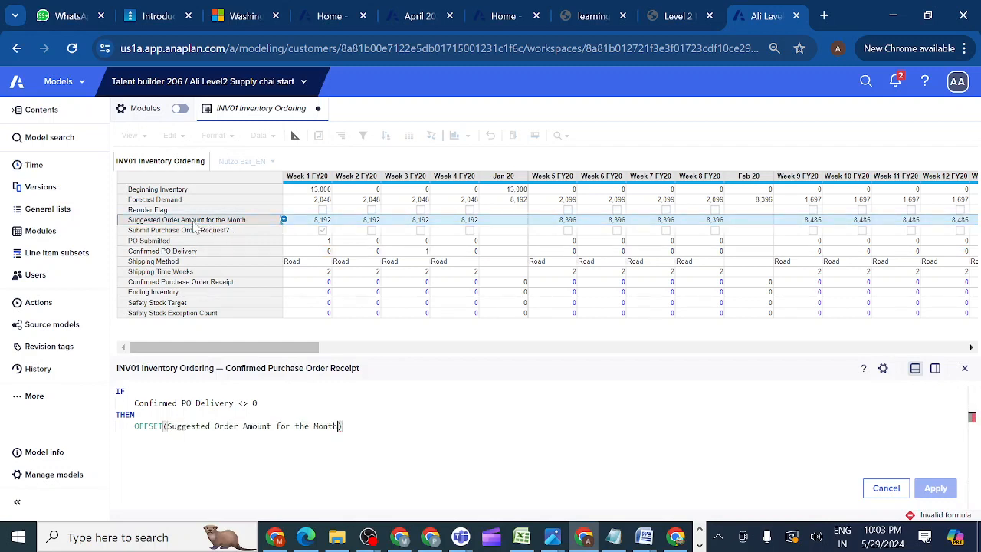
pyautogui.write(',-')
pyautogui.click(184, 276)
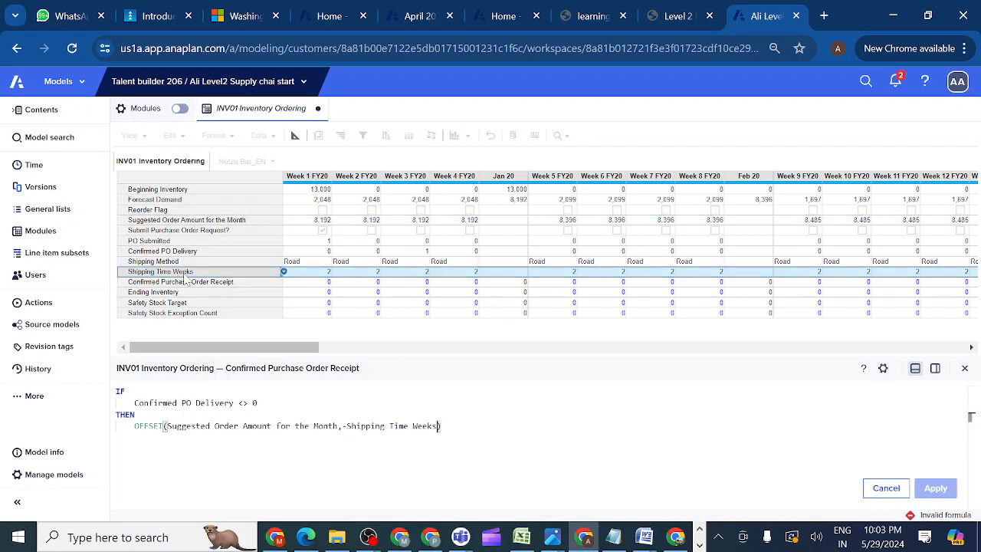
pyautogui.write(',0')
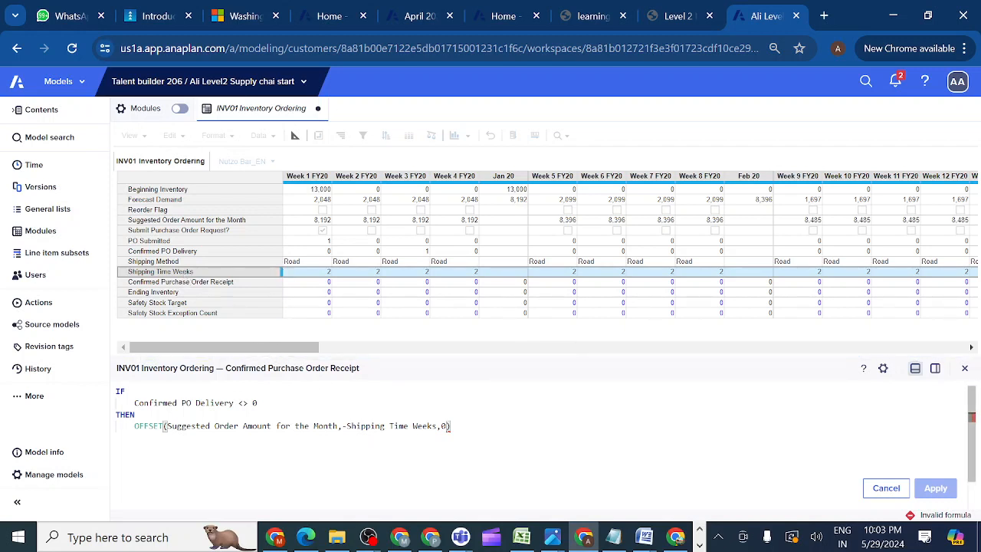
# Step: Finish the Confirmed Purchase Order Receipt formula with ELSE 0 and apply it
pyautogui.write('ELSE')
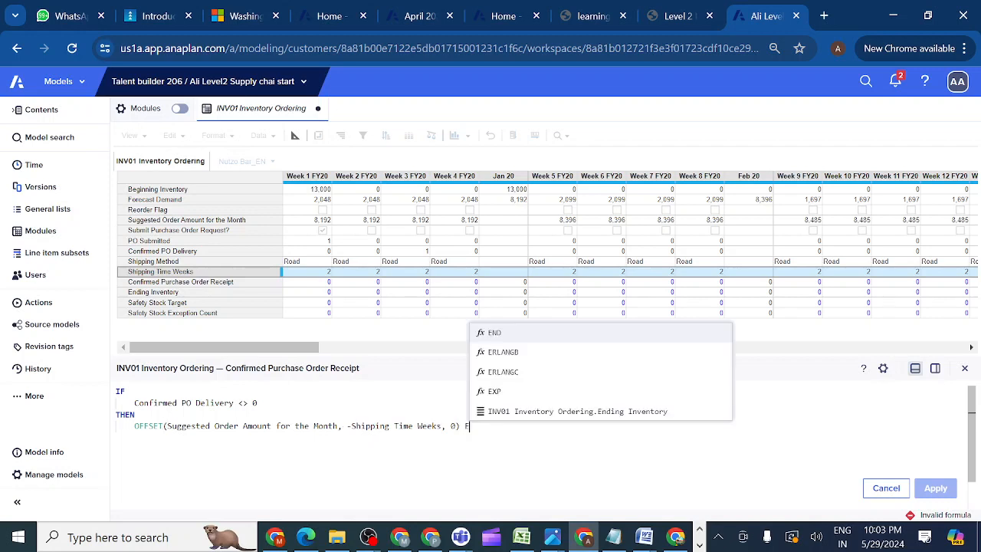
pyautogui.press('Return')
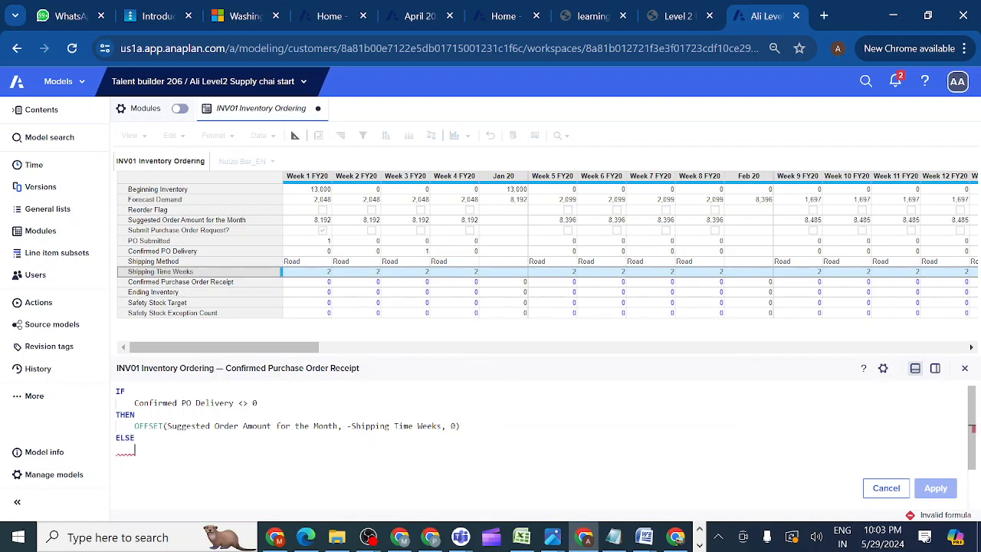
pyautogui.write('0')
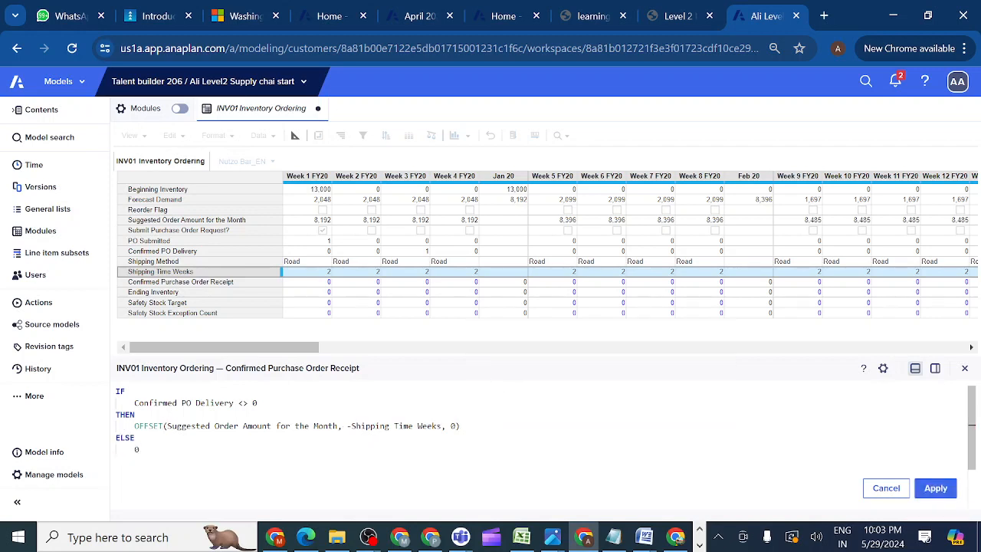
pyautogui.click(943, 489)
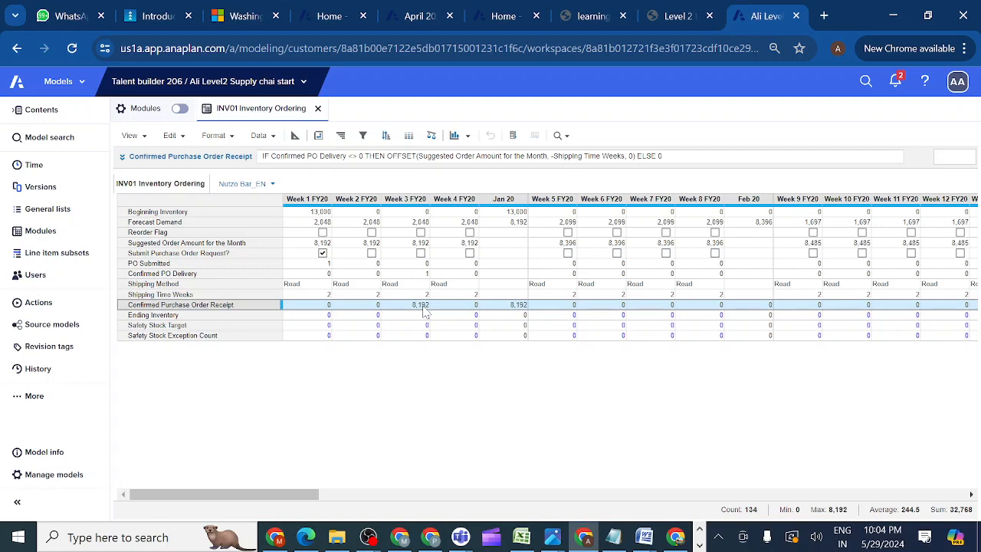
# Step: Test the receipt formula by enabling Submit Purchase Order Request? for Week 2 FY20, inspecting the Week 3 receipt, and clearing Week 2 again
pyautogui.click(323, 253)
pyautogui.click(372, 254)
pyautogui.click(372, 254)
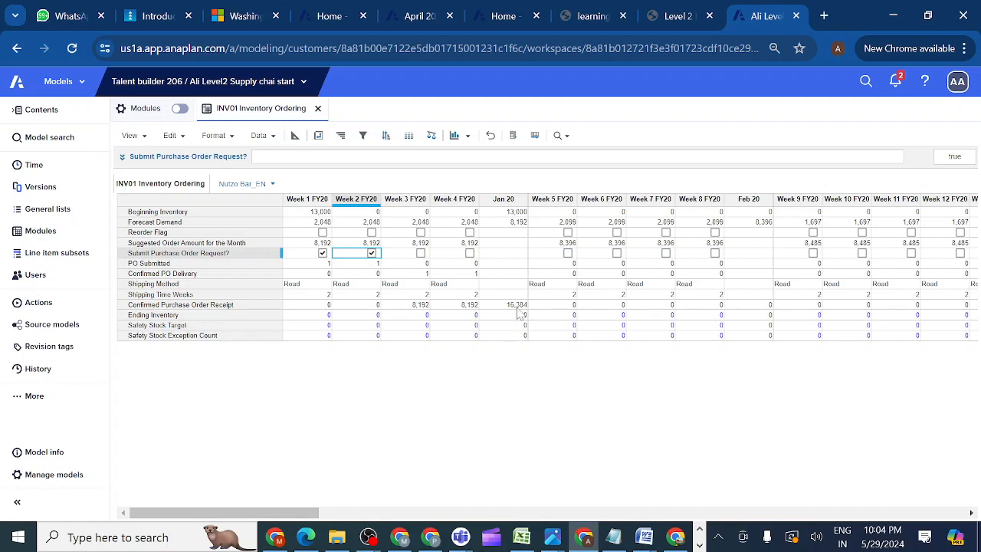
pyautogui.click(409, 308)
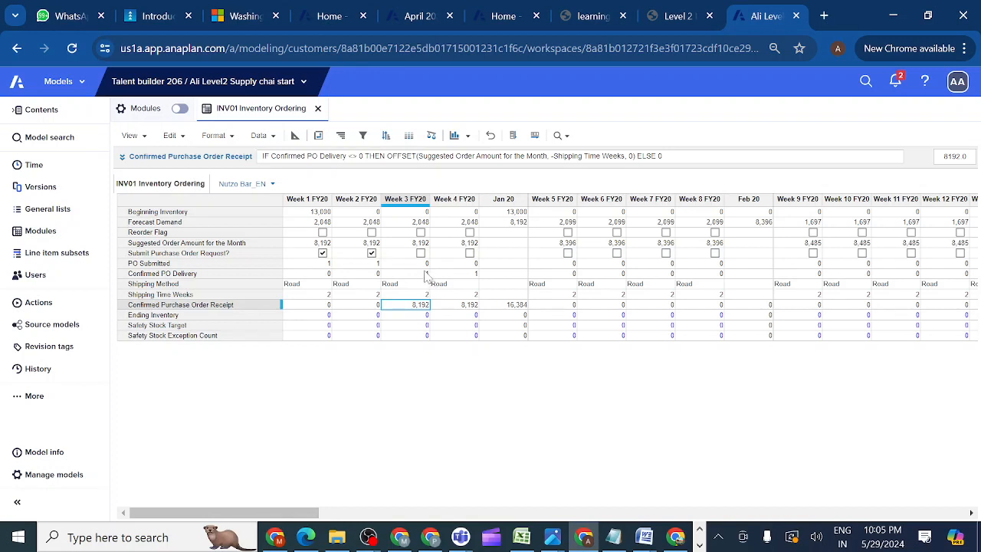
pyautogui.click(373, 255)
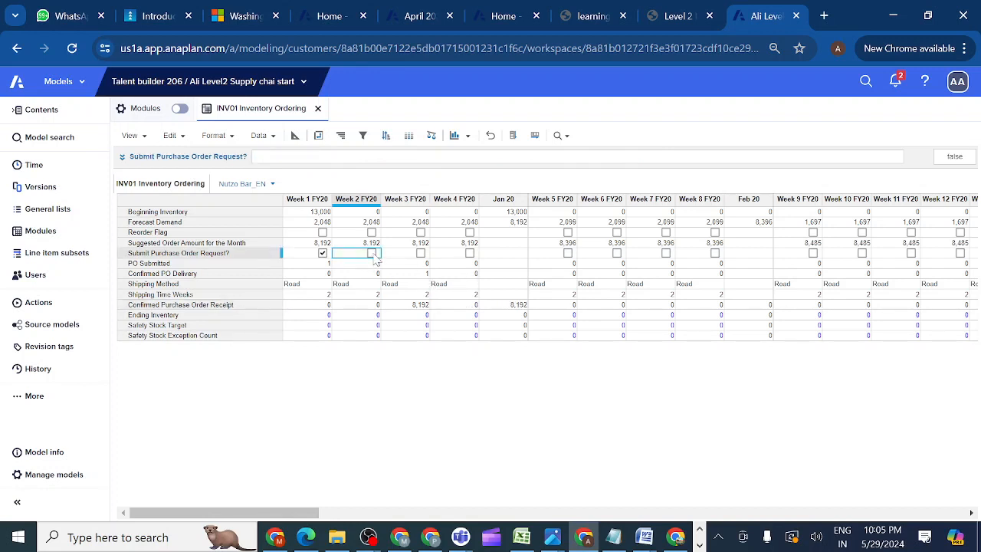
# Step: Inspect the Confirmed Purchase Order Receipt cells for Week 3 and Week 4 FY20
pyautogui.click(412, 307)
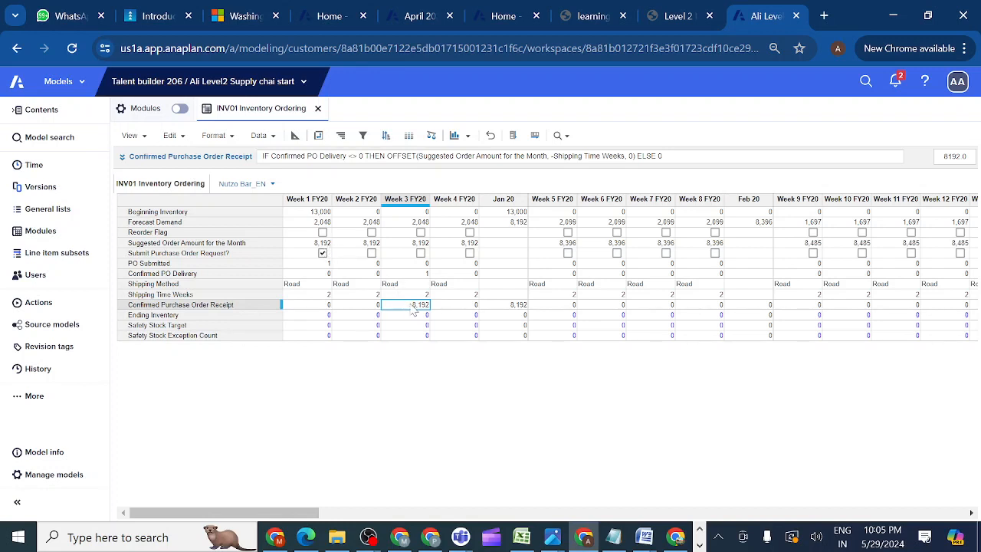
pyautogui.click(462, 311)
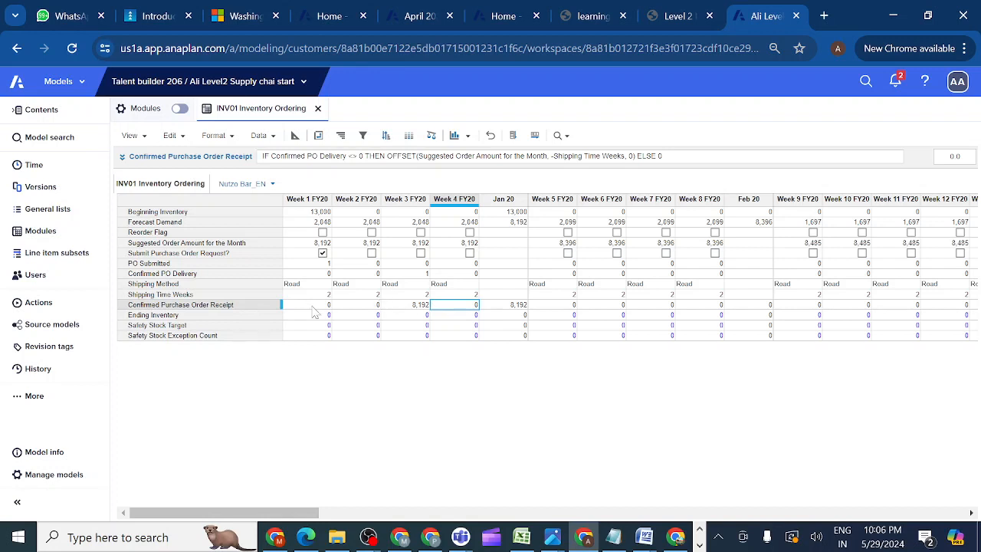
# Step: Select the Week 3 FY20 cell of Confirmed Purchase Order Receipt and close both ended Teams meeting windows
pyautogui.click(408, 306)
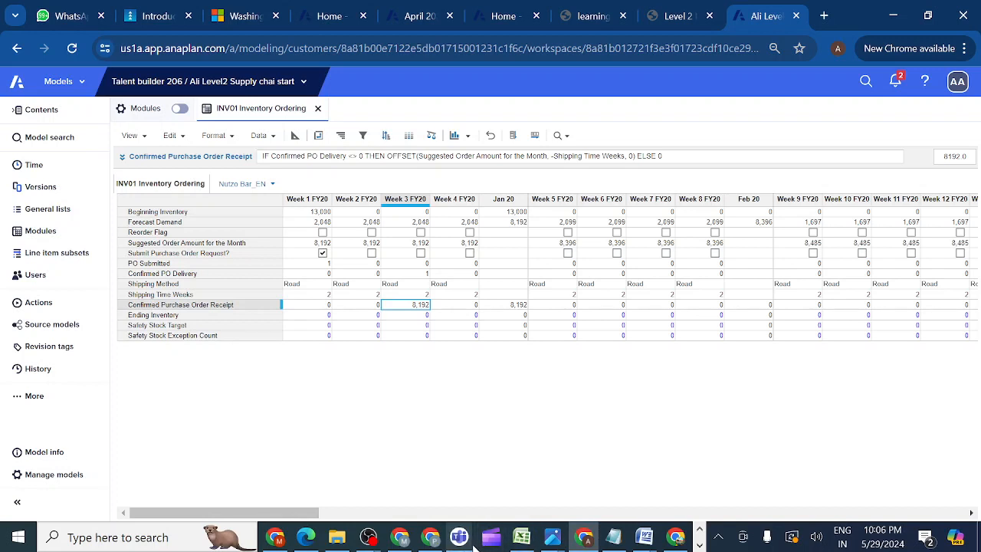
pyautogui.moveTo(460, 542)
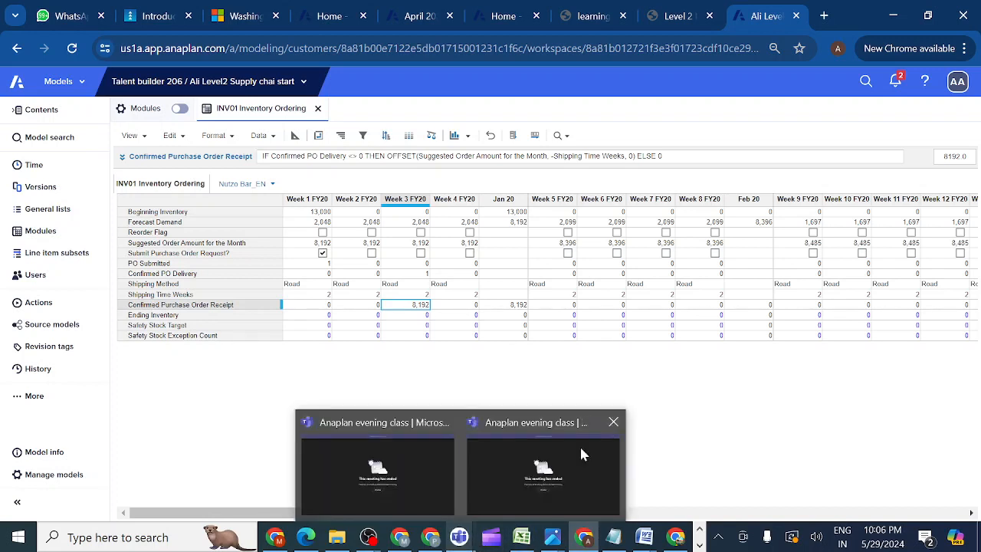
pyautogui.click(614, 422)
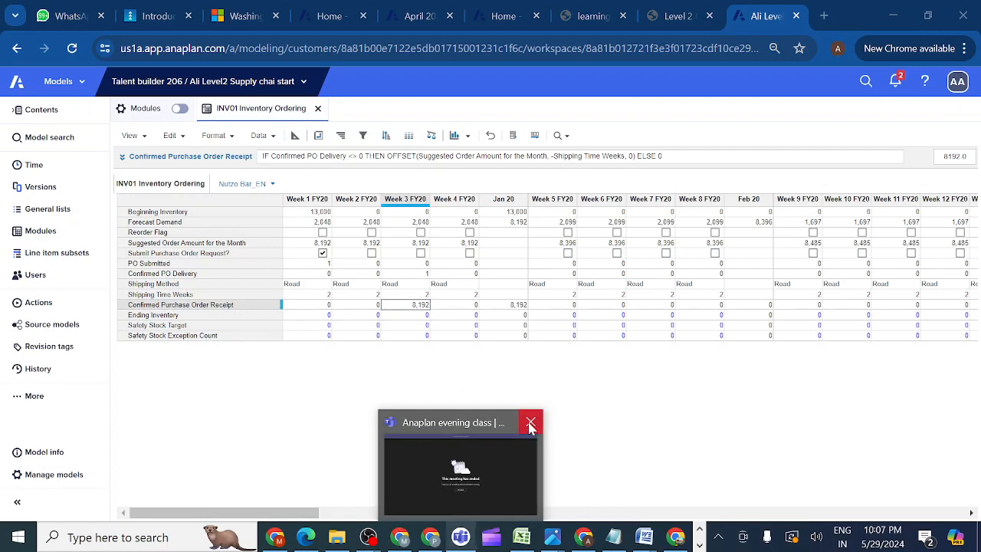
pyautogui.click(529, 424)
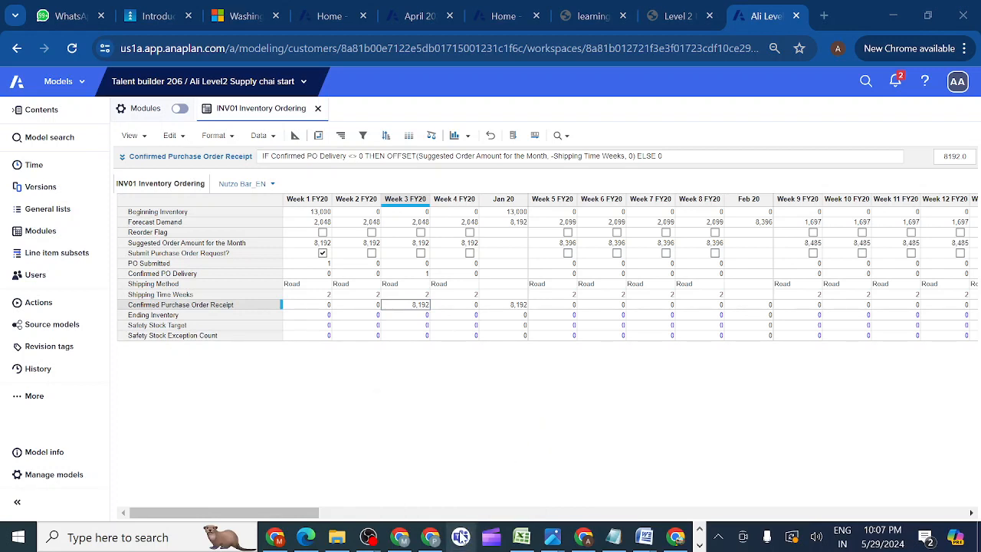
# Step: Switch to Teams, join the Anaplan evening class meeting, and unmute the microphone
pyautogui.click(461, 538)
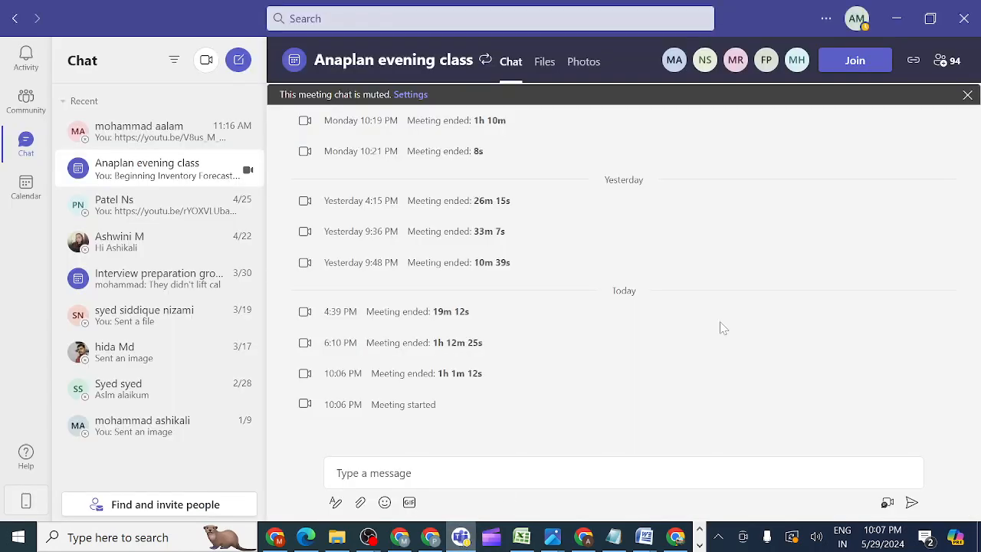
pyautogui.click(854, 68)
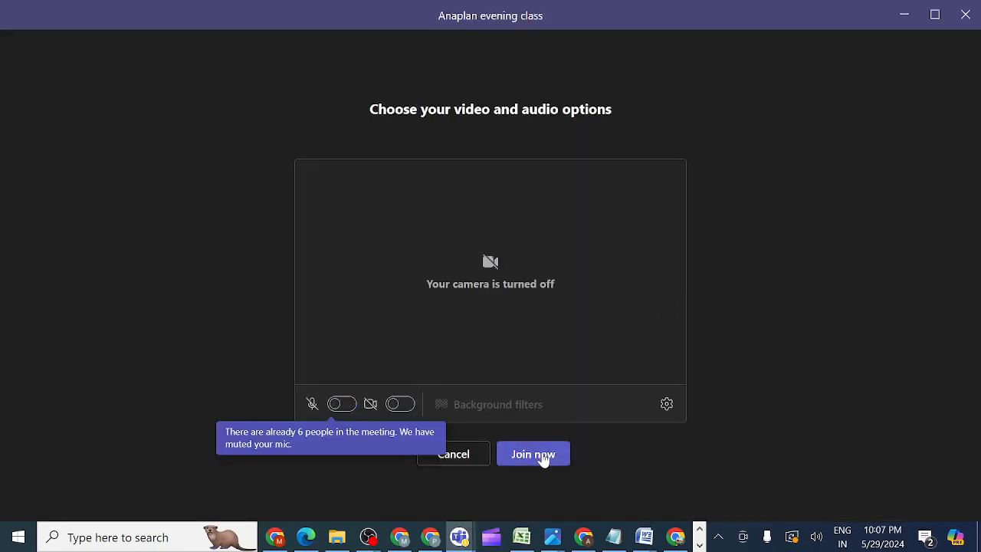
pyautogui.click(544, 458)
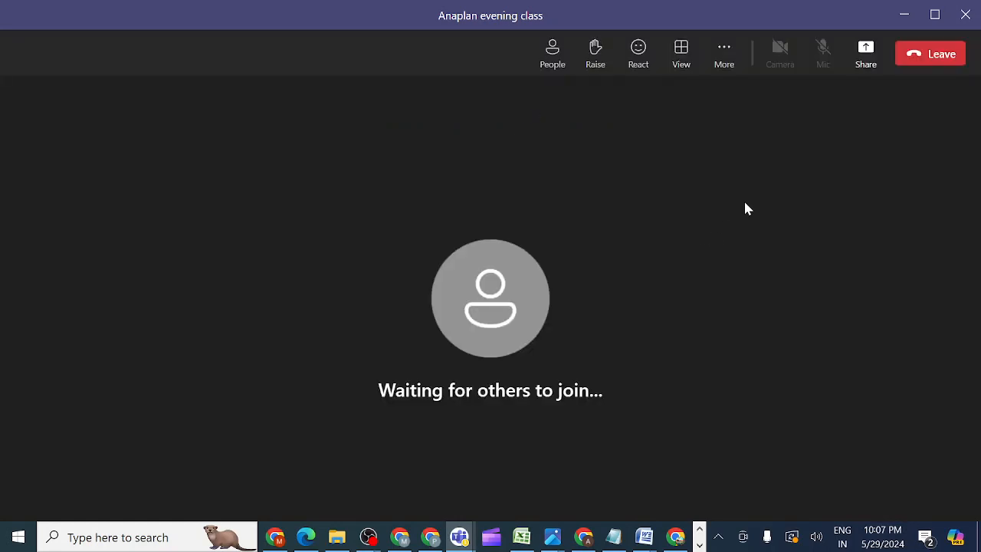
pyautogui.click(825, 52)
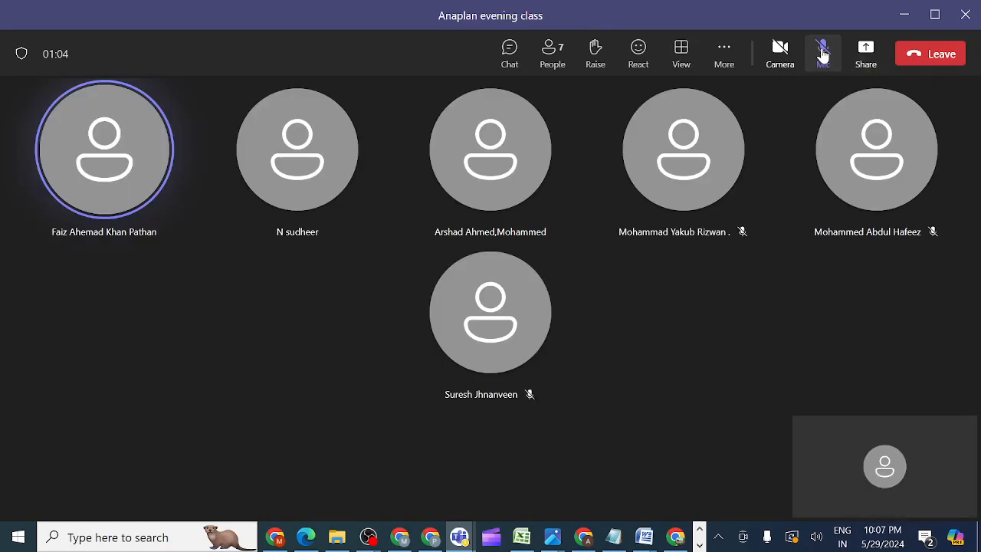
# Step: Share Screen 1 in the meeting with sound included
pyautogui.click(867, 52)
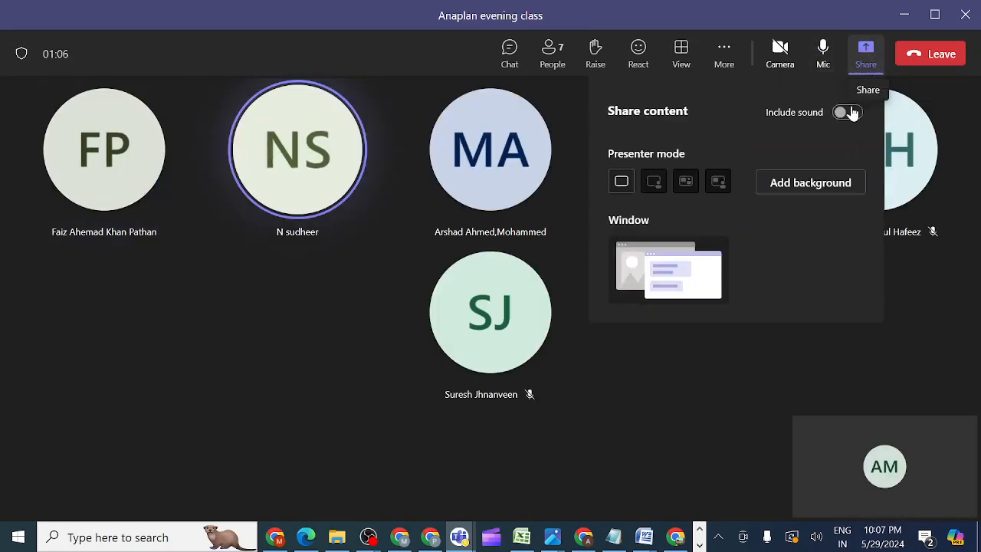
pyautogui.click(847, 113)
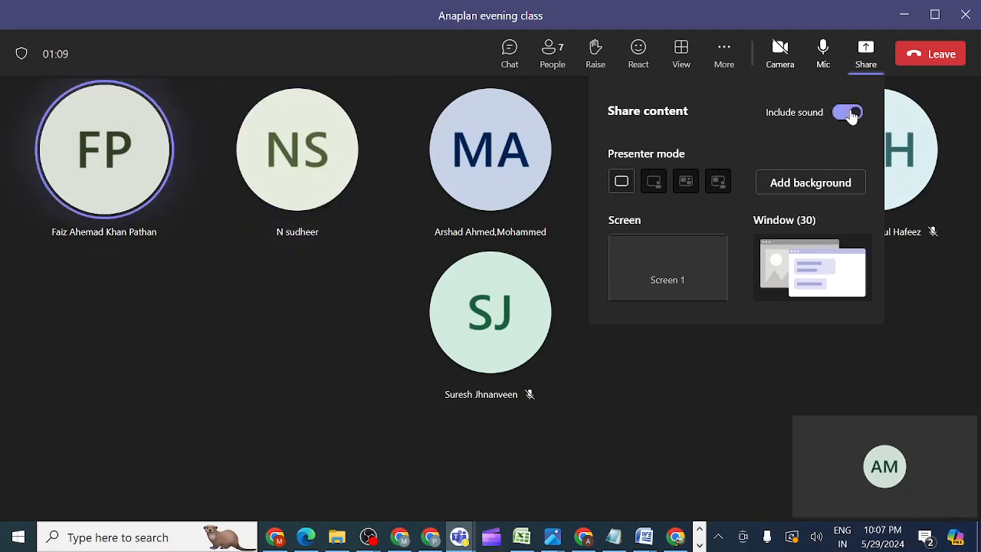
pyautogui.click(669, 274)
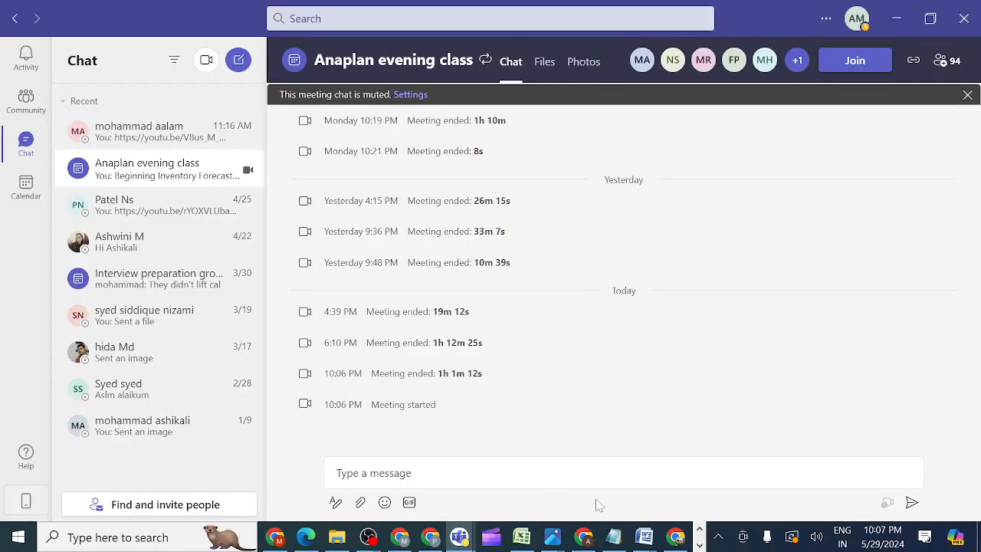
# Step: Check the Teams meeting window and return to the INV01 Inventory Ordering module in Chrome
pyautogui.click(584, 537)
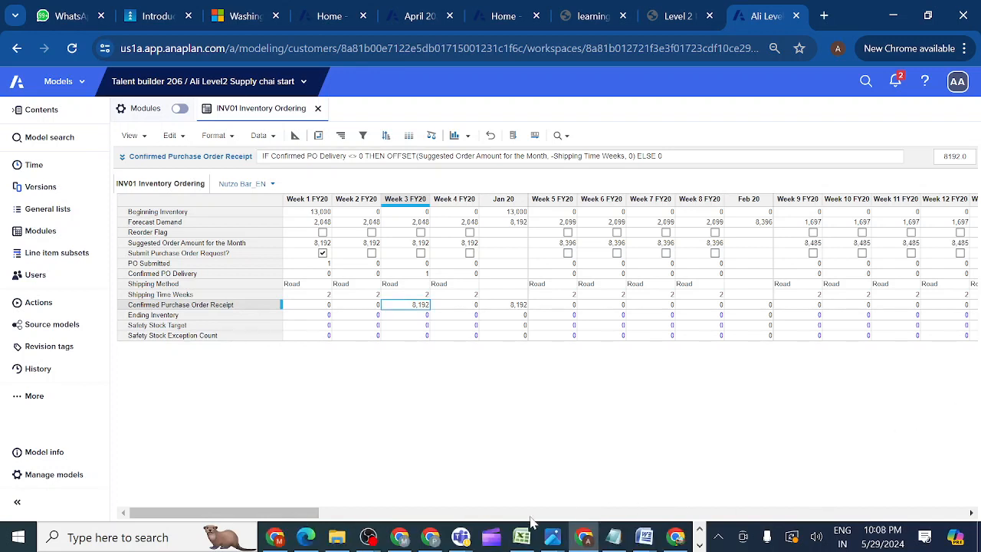
pyautogui.moveTo(458, 541)
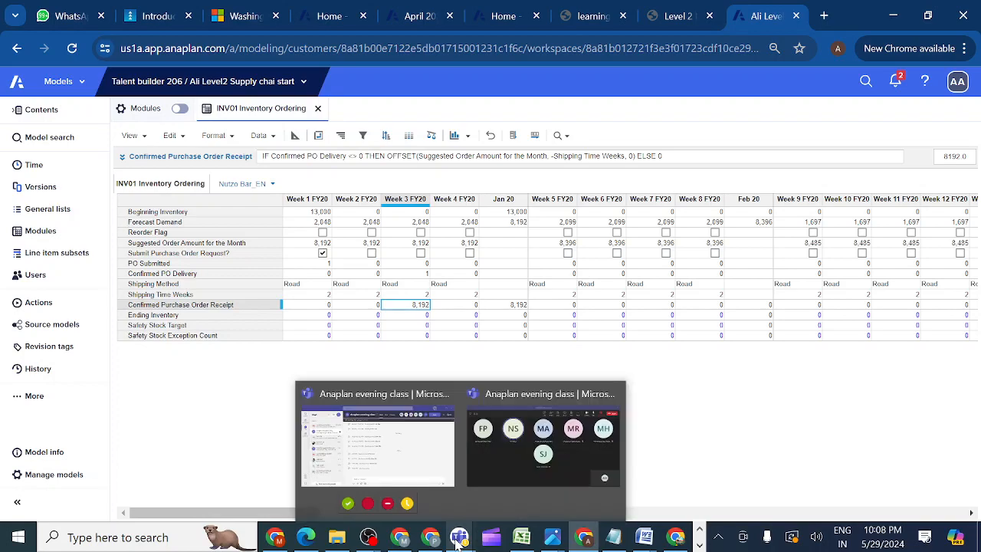
pyautogui.click(501, 474)
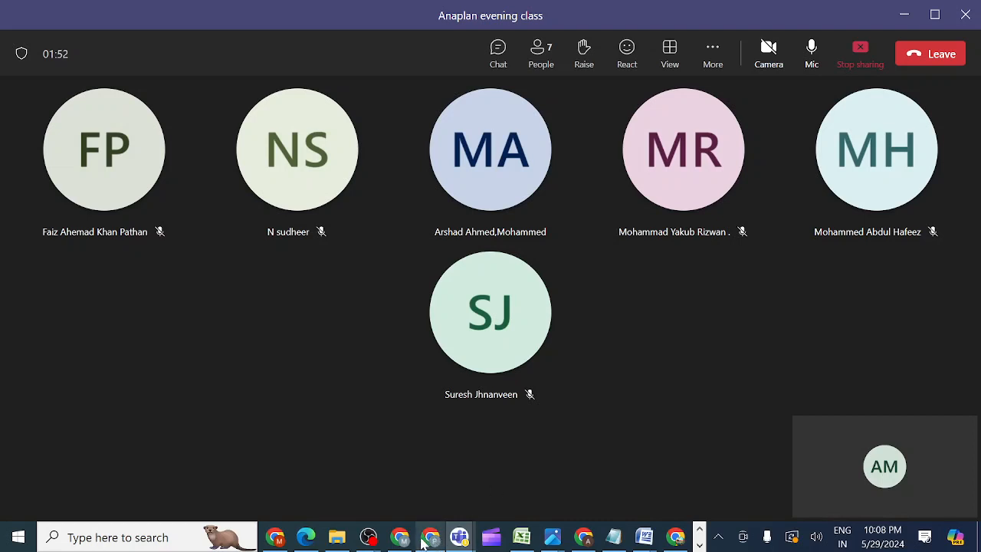
pyautogui.moveTo(588, 540)
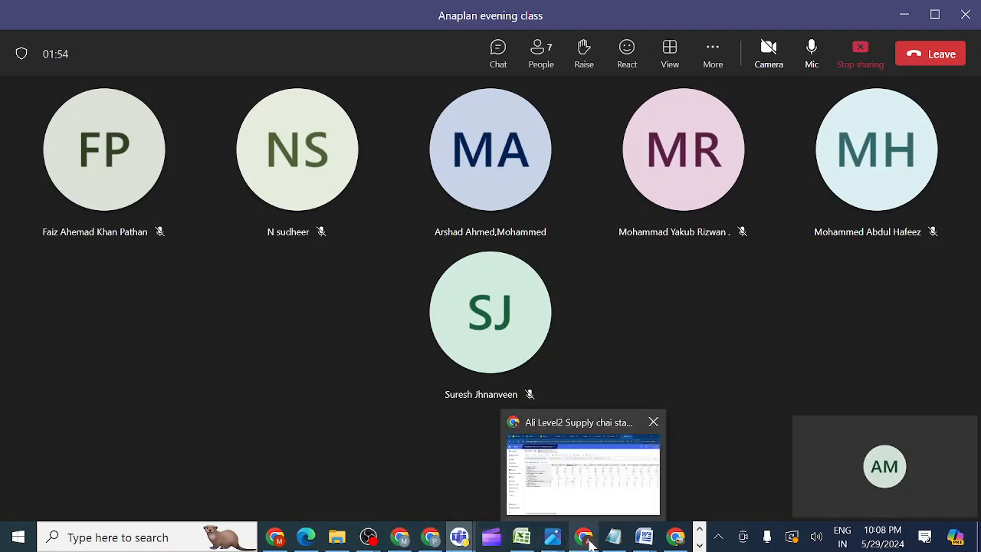
pyautogui.click(583, 502)
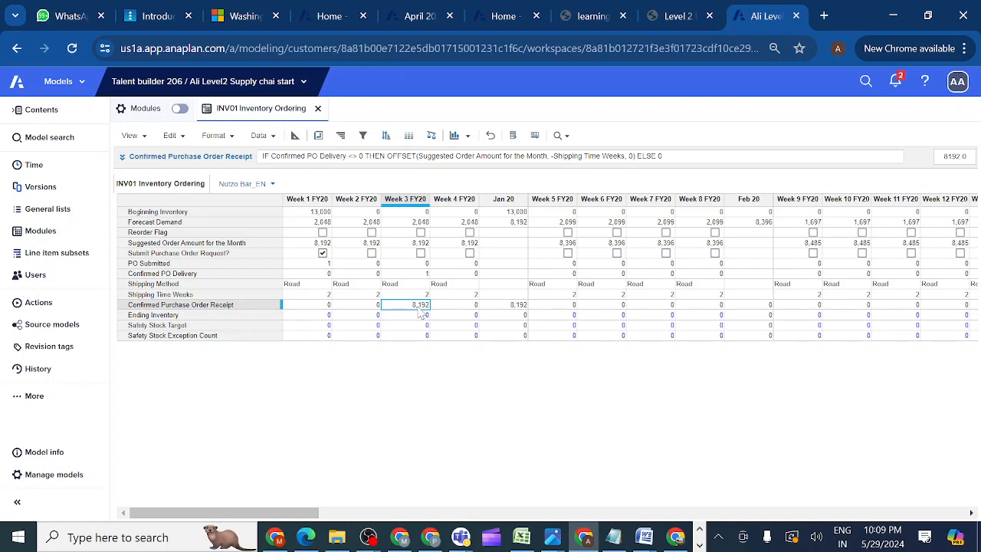
# Step: Read the Check Your Work question about Cookie Crumbs_EN in the Level 2 lesson 3.3.5
pyautogui.click(322, 253)
pyautogui.click(677, 16)
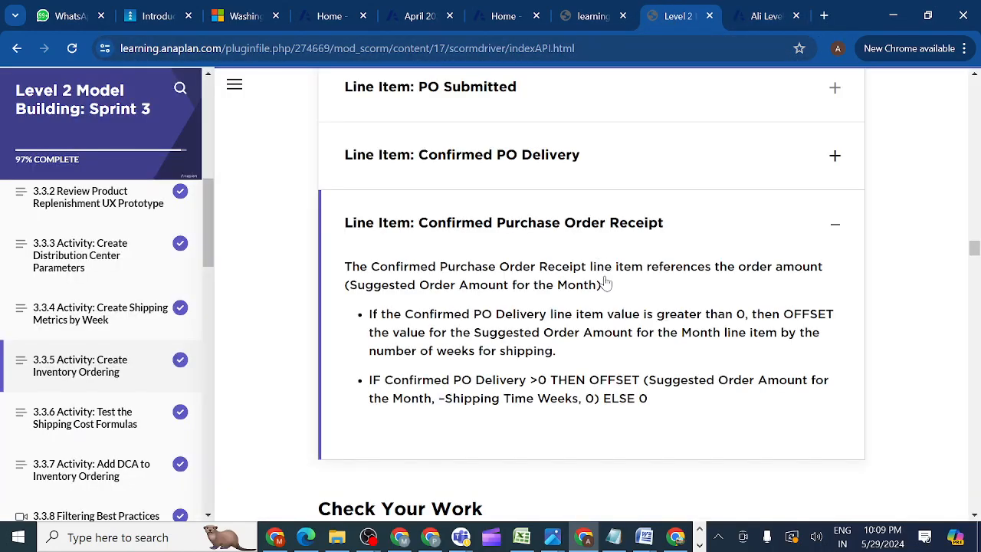
pyautogui.moveTo(974, 250); pyautogui.dragTo(975, 268)
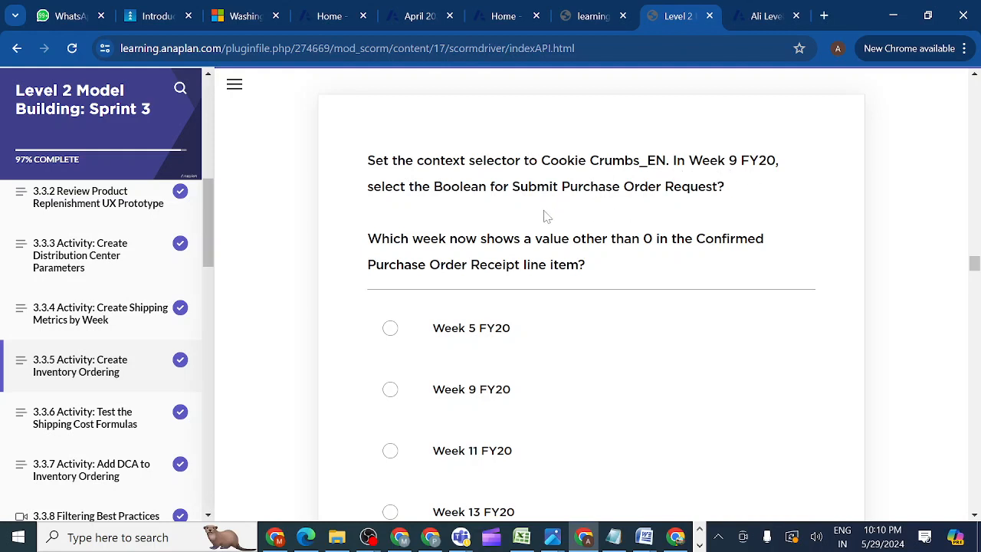
# Step: In INV01 Inventory Ordering, set the product context to Cookie Crumbs_EN and enable Submit Purchase Order Request? for Week 9 FY20
pyautogui.click(766, 16)
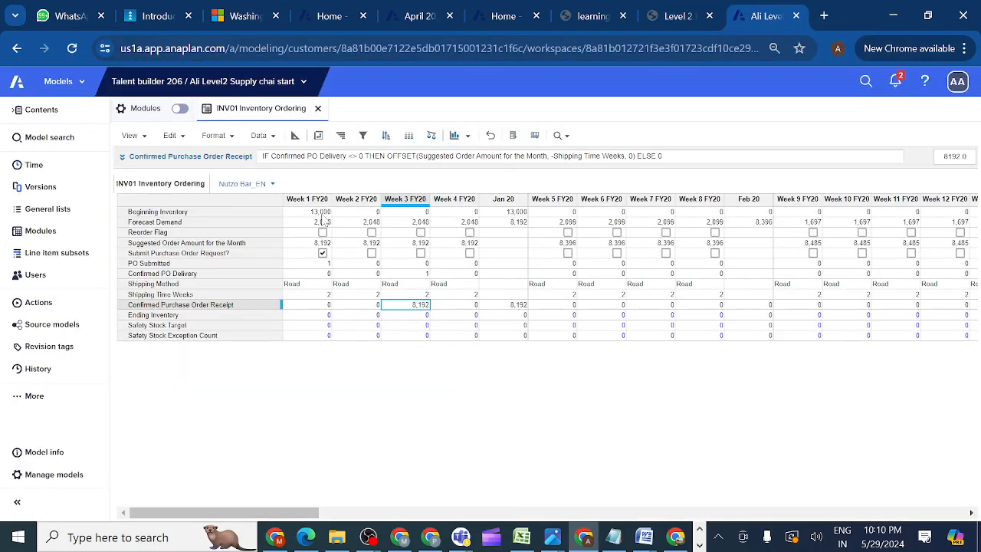
pyautogui.click(273, 185)
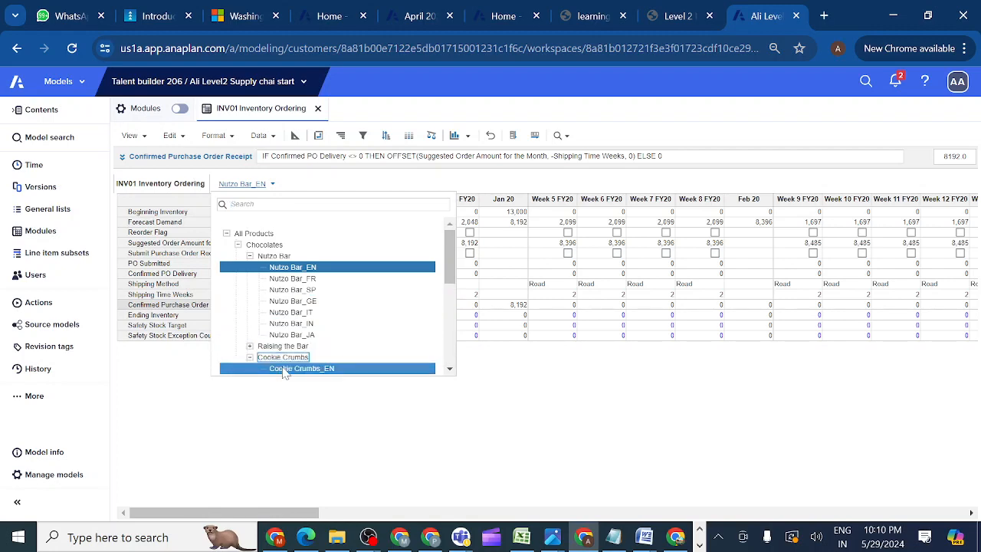
pyautogui.click(283, 368)
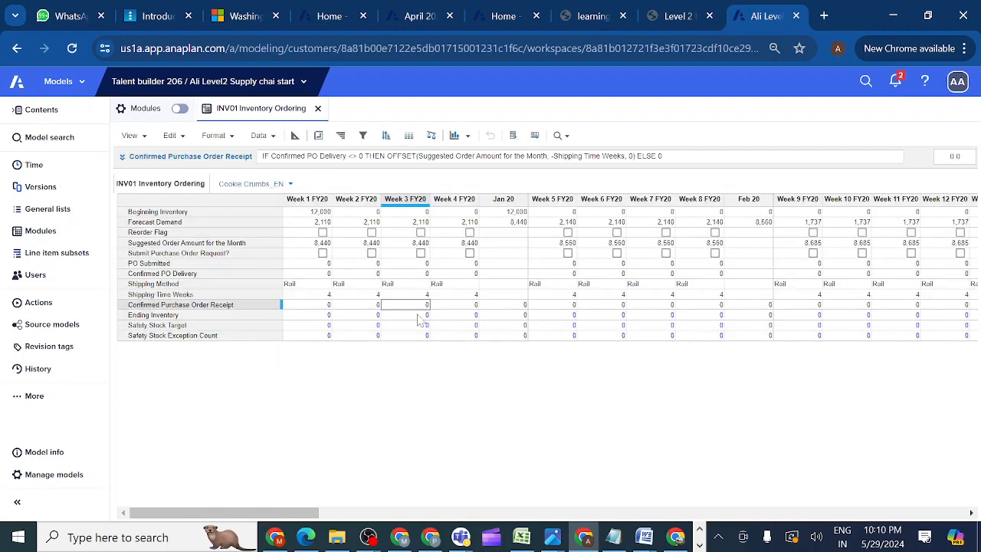
pyautogui.hscroll(10, 414, 403)
pyautogui.click(813, 254)
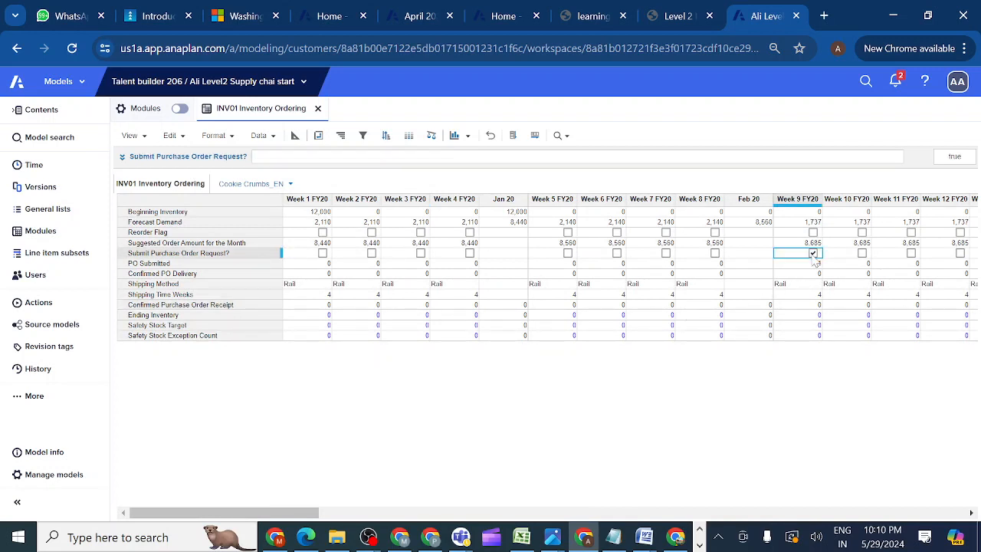
# Step: Review the answer choices for the Confirmed Purchase Order Receipt question in the lesson
pyautogui.click(674, 17)
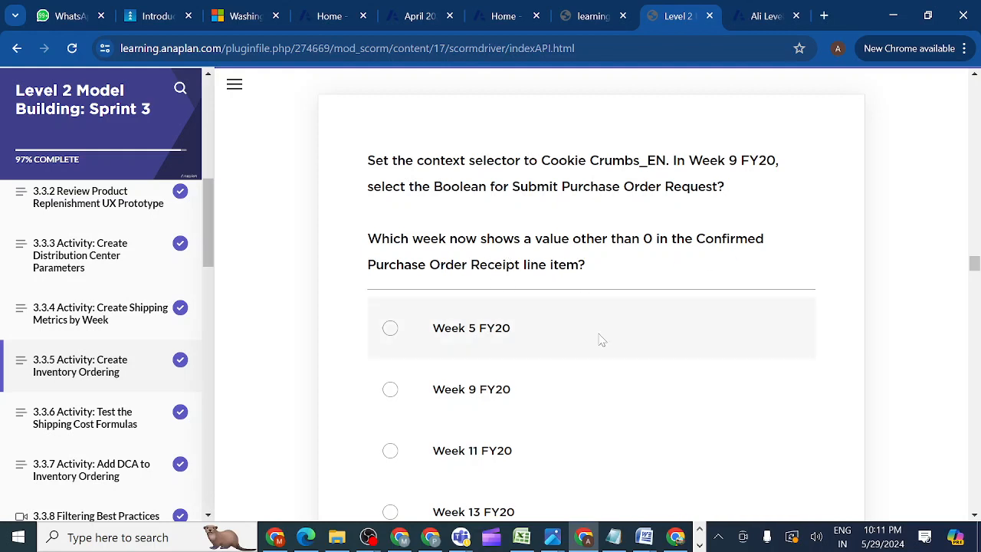
pyautogui.scroll(-1, 602, 339)
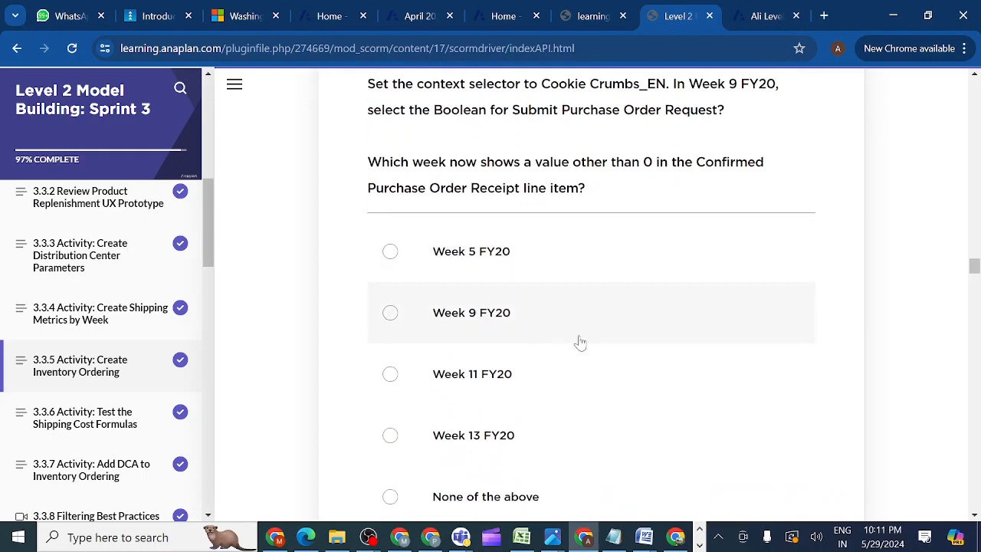
pyautogui.scroll(-3, 580, 342)
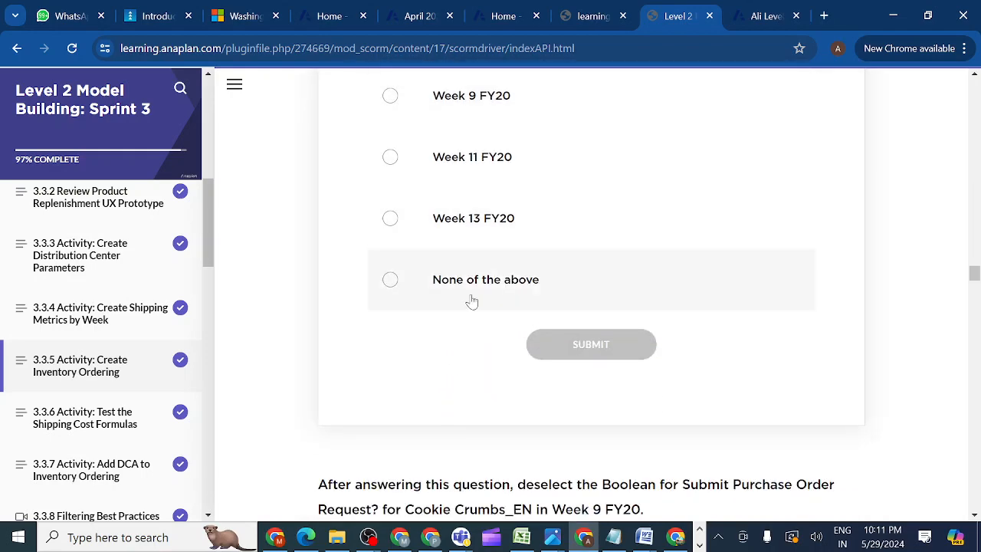
pyautogui.scroll(1, 571, 238)
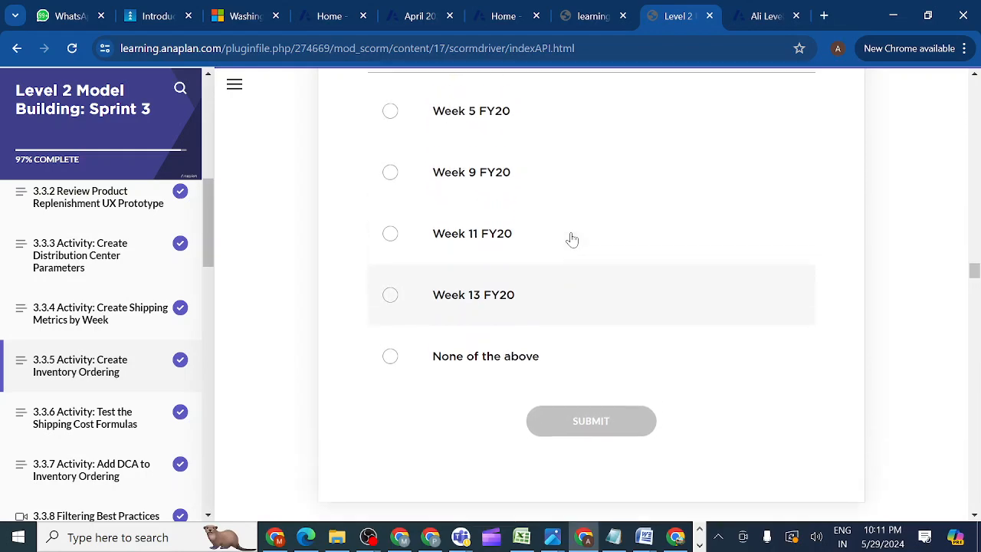
# Step: Inspect the Confirmed Purchase Order Receipt line item for Cookie Crumbs_EN across the weeks from Week 5 FY20 onward
pyautogui.click(759, 21)
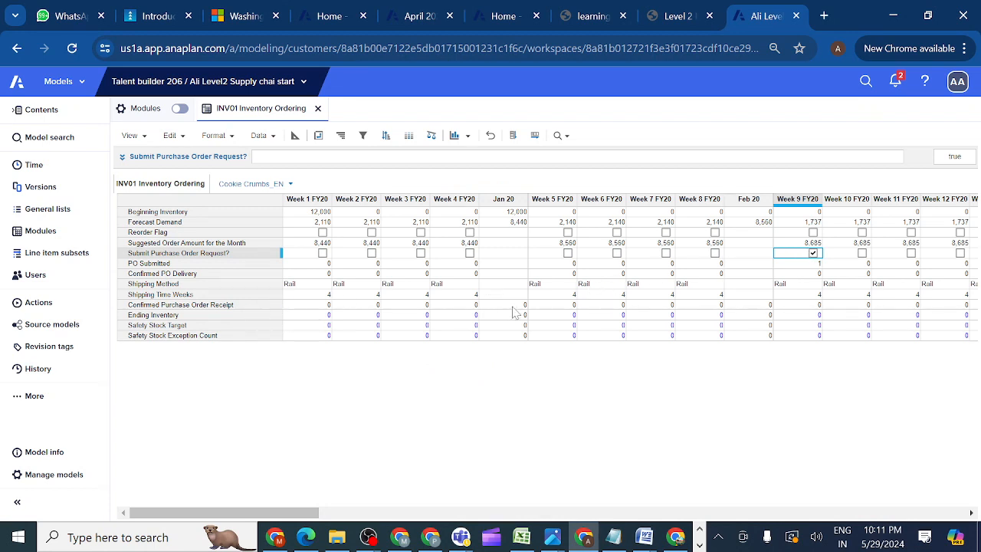
pyautogui.click(559, 305)
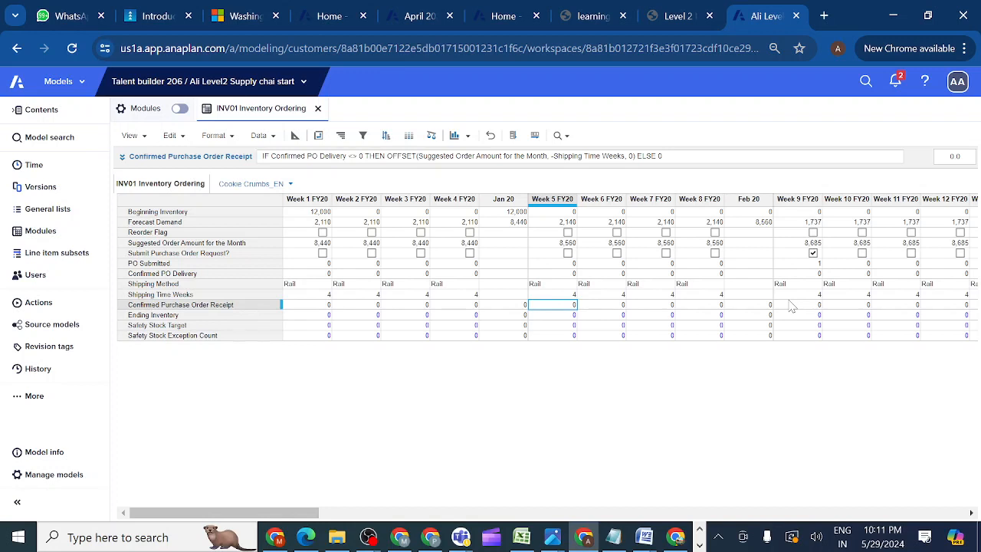
pyautogui.click(794, 309)
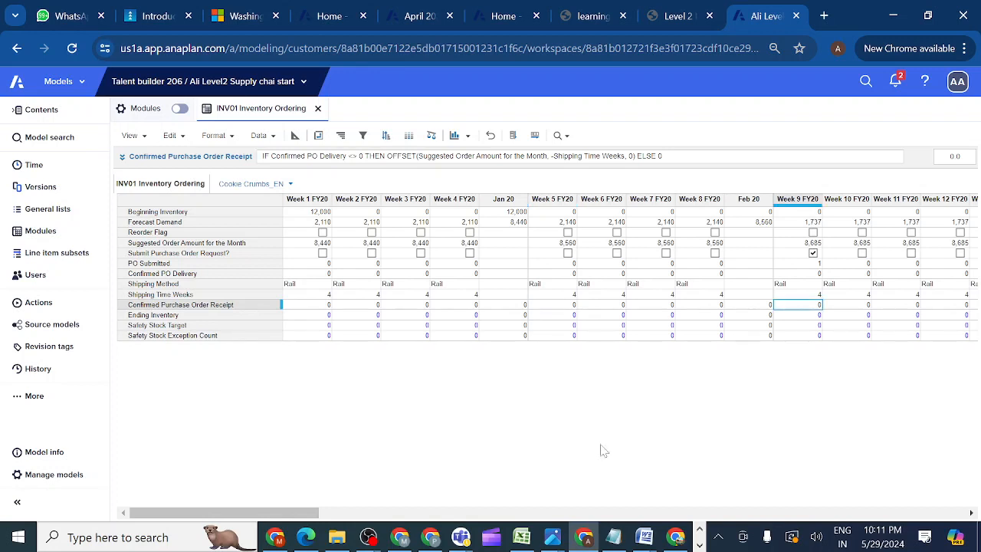
pyautogui.click(148, 309)
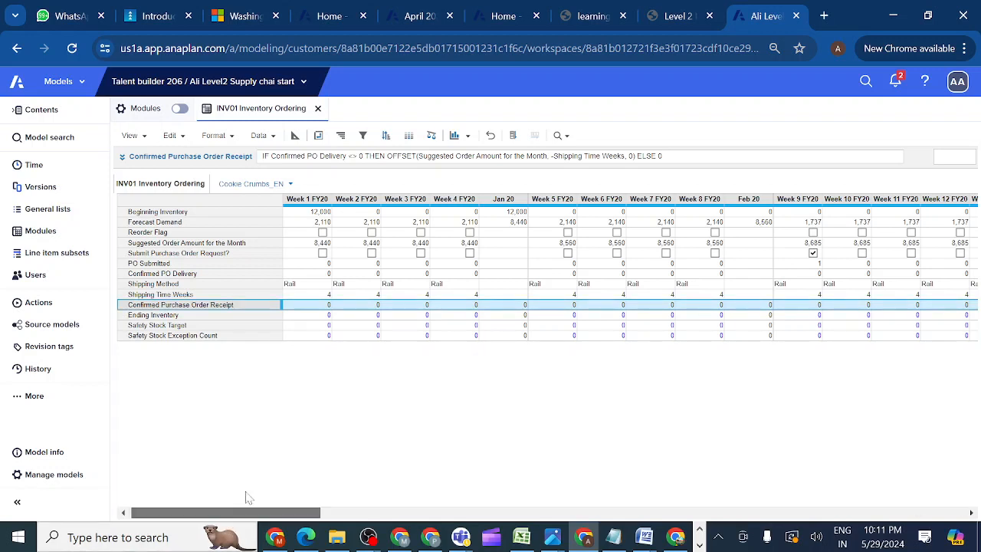
pyautogui.hscroll(5, 245, 498)
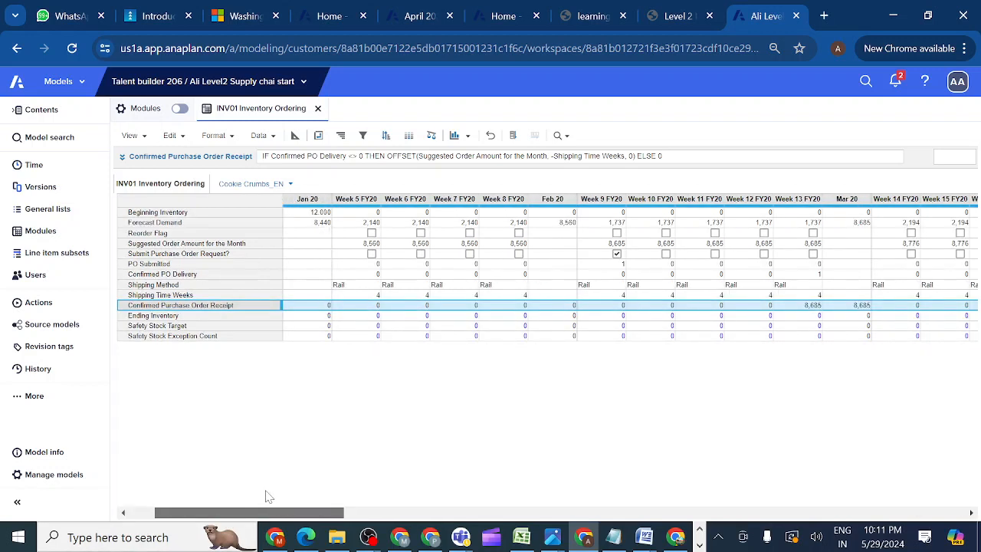
pyautogui.hscroll(1, 270, 498)
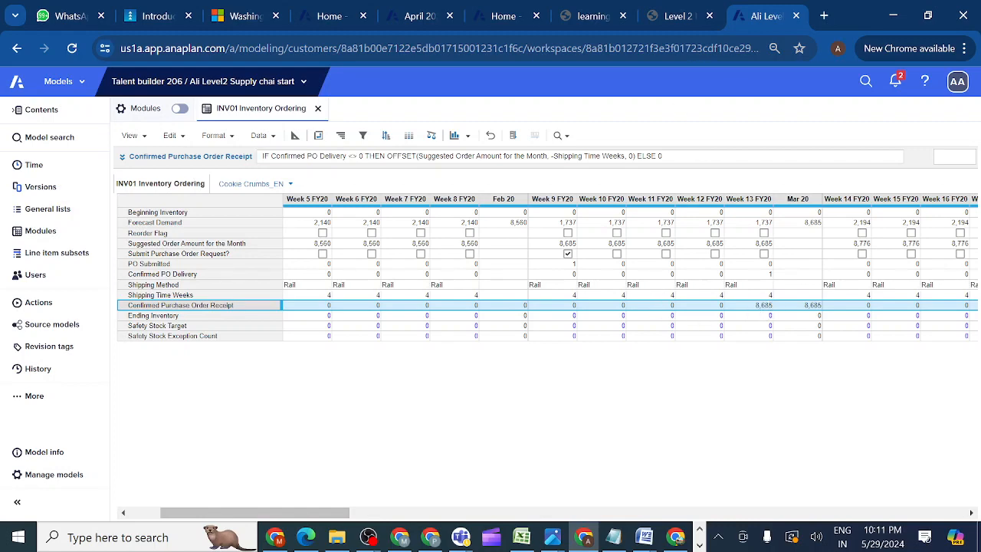
# Step: Answer the lesson's Confirmed Purchase Order Receipt question with Week 13 FY20 and submit it
pyautogui.click(678, 15)
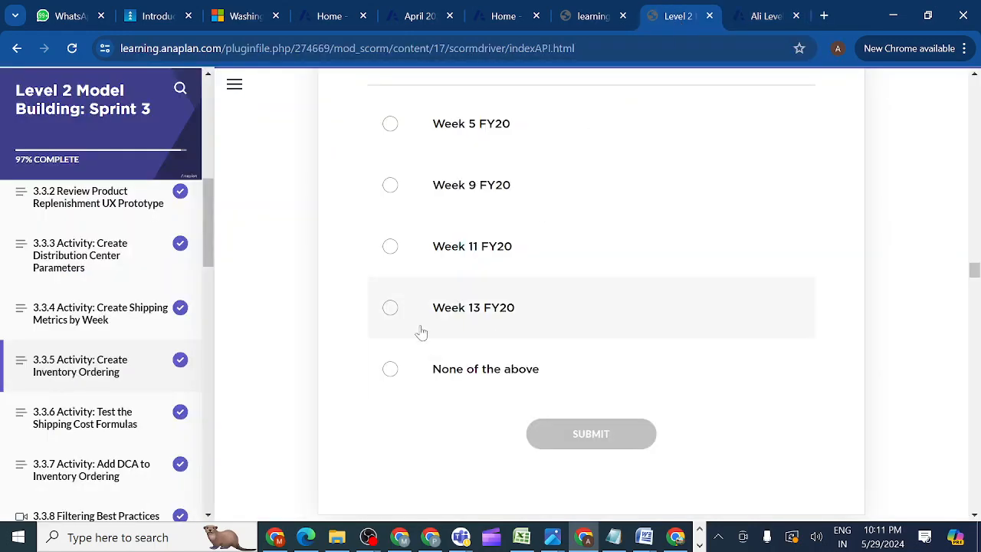
pyautogui.click(390, 310)
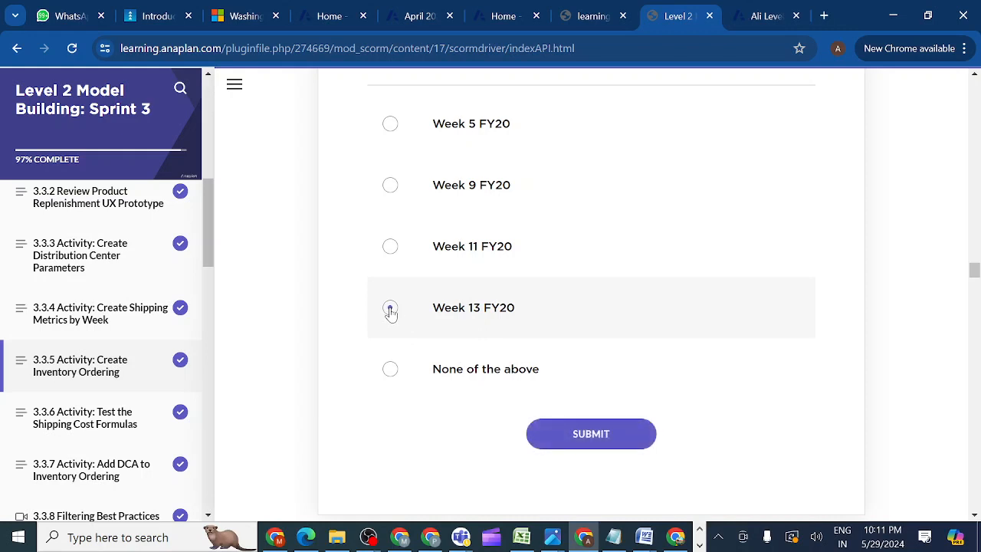
pyautogui.click(597, 435)
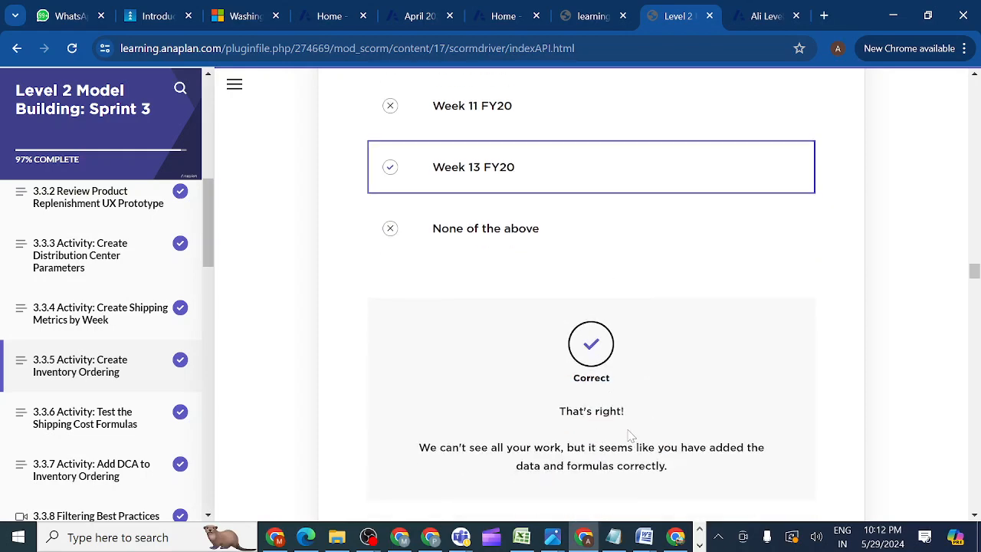
# Step: Deselect Submit Purchase Order Request? for Cookie Crumbs_EN in Week 9 FY20 in INV01 Inventory Ordering, as the lesson instructs
pyautogui.scroll(-4, 617, 464)
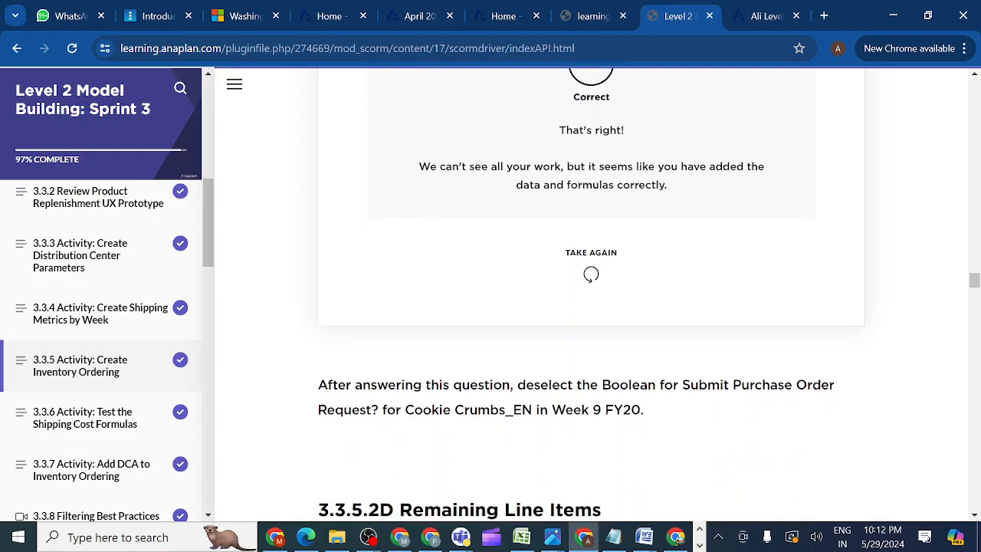
pyautogui.scroll(-1, 614, 459)
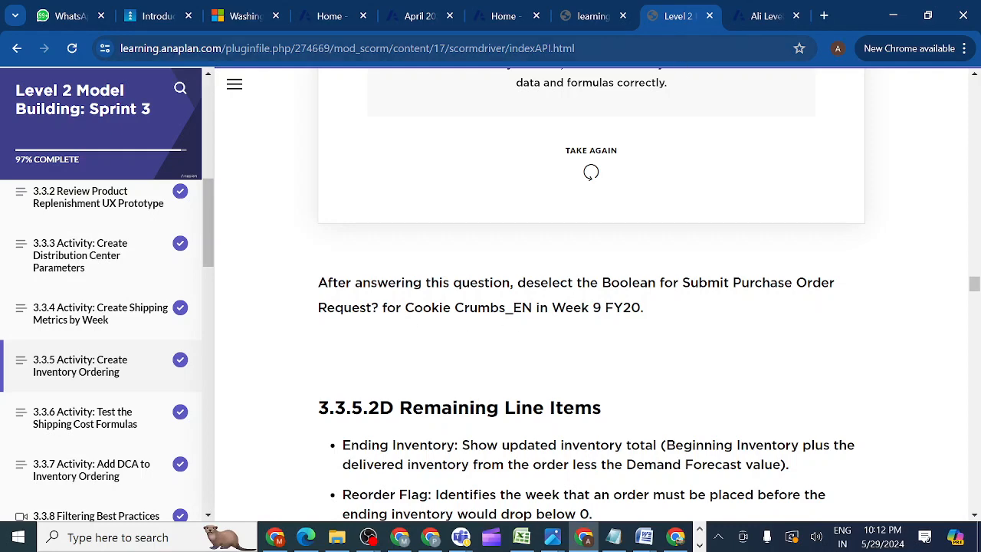
pyautogui.click(763, 16)
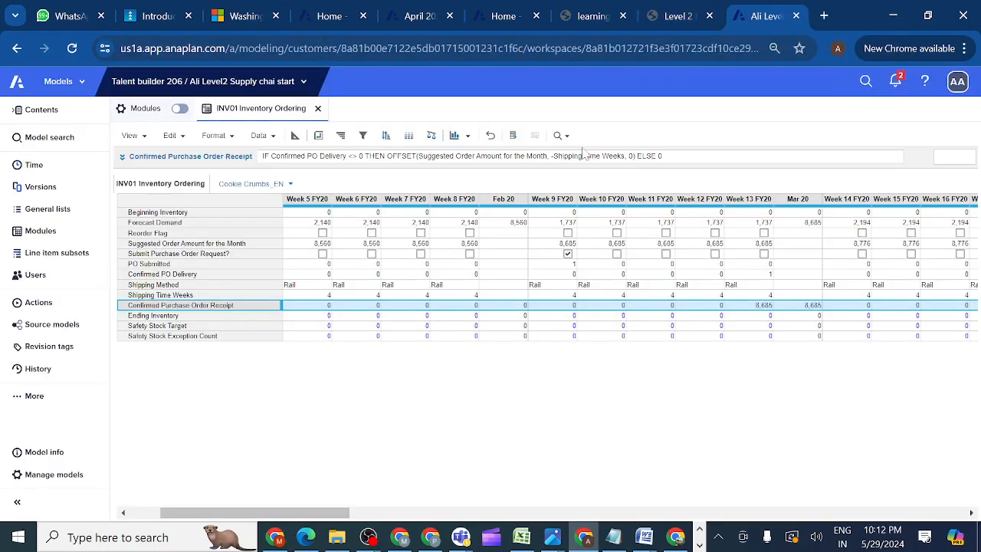
pyautogui.click(570, 255)
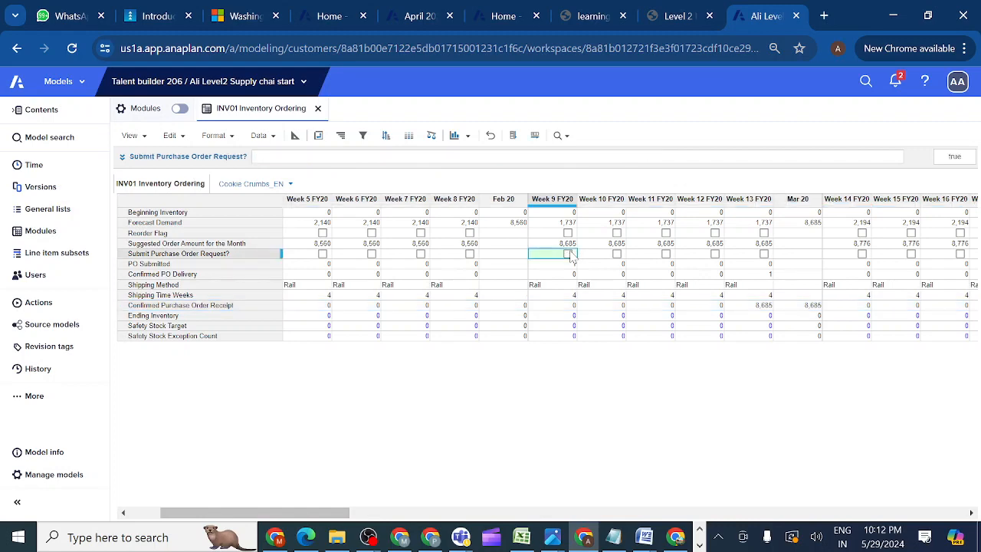
pyautogui.click(569, 254)
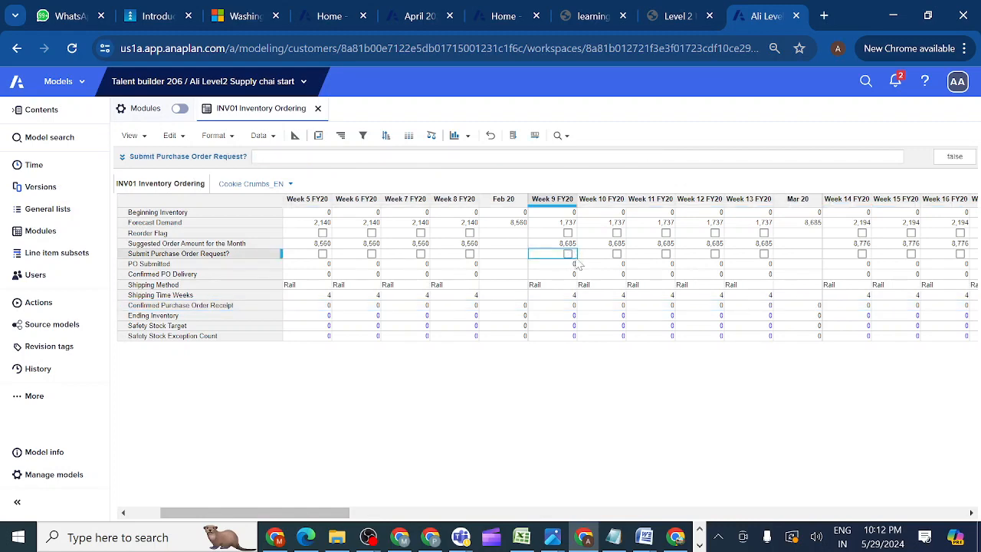
# Step: Review the lesson's Remaining Line Items section, its formula hints and examples, and the sections on overriding the order amount and shipping method
pyautogui.click(678, 19)
pyautogui.scroll(-1, 450, 397)
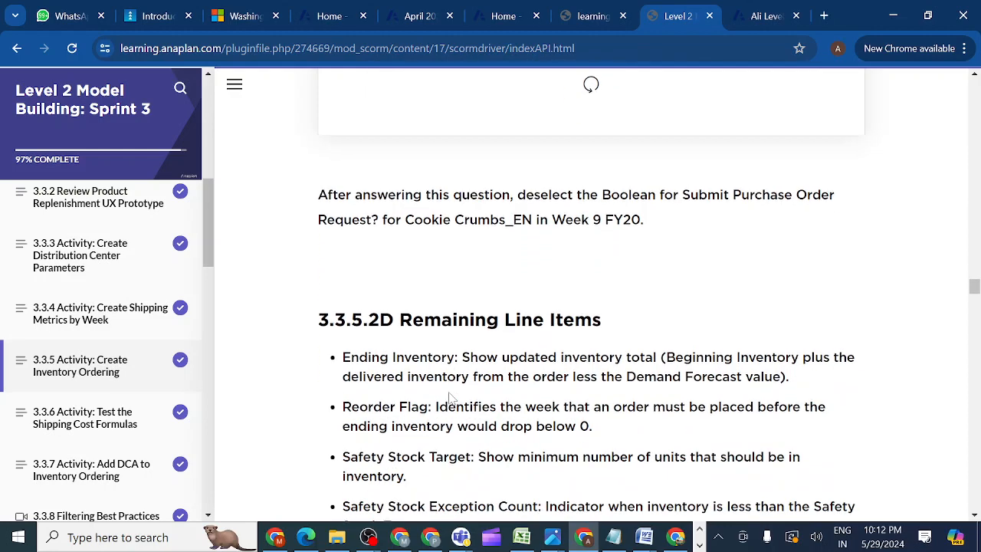
pyautogui.scroll(-1, 451, 398)
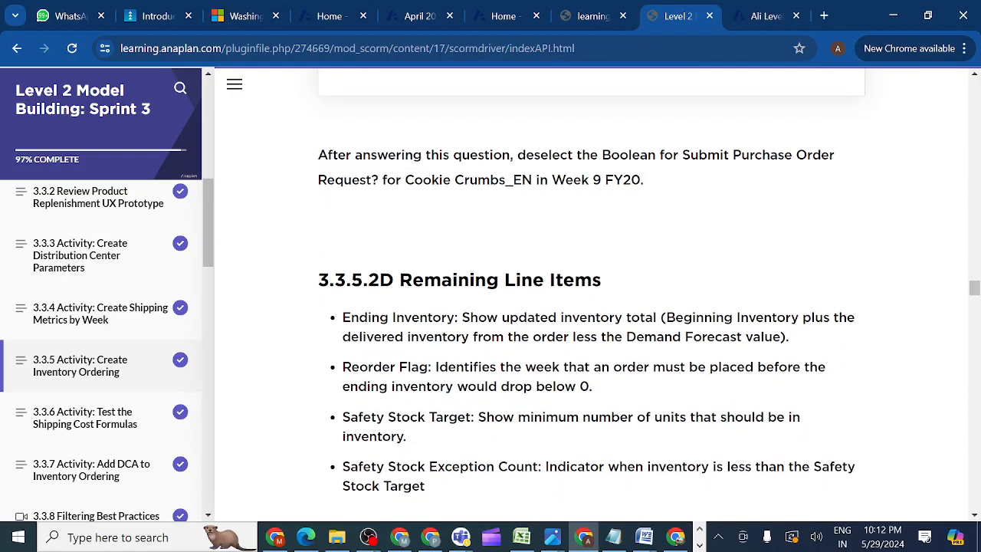
pyautogui.scroll(-2, 477, 424)
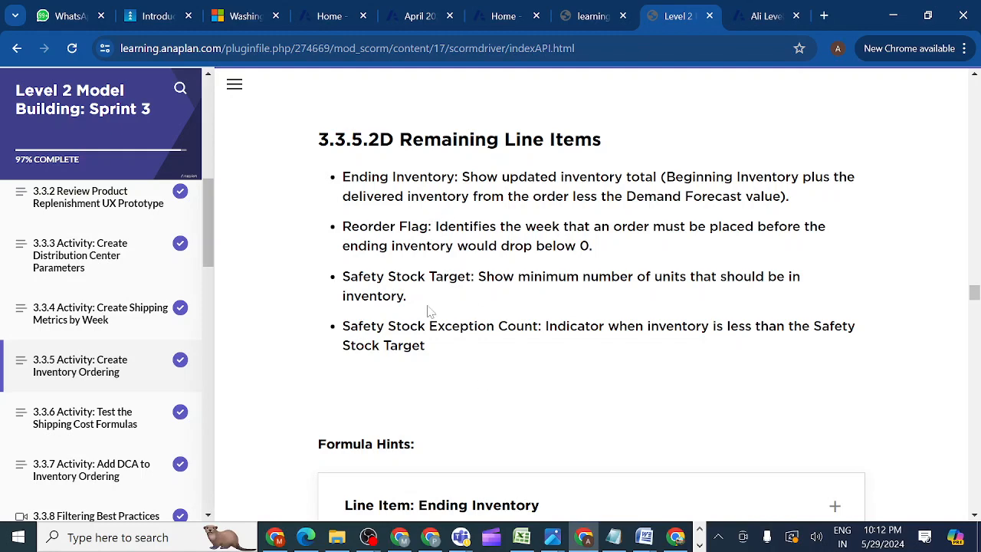
pyautogui.scroll(-8, 430, 312)
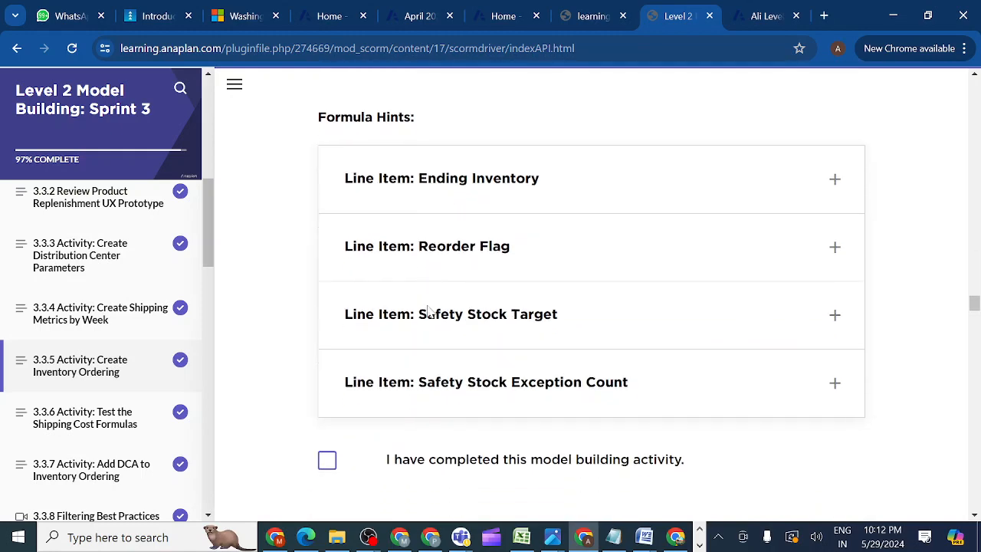
pyautogui.scroll(-6, 430, 311)
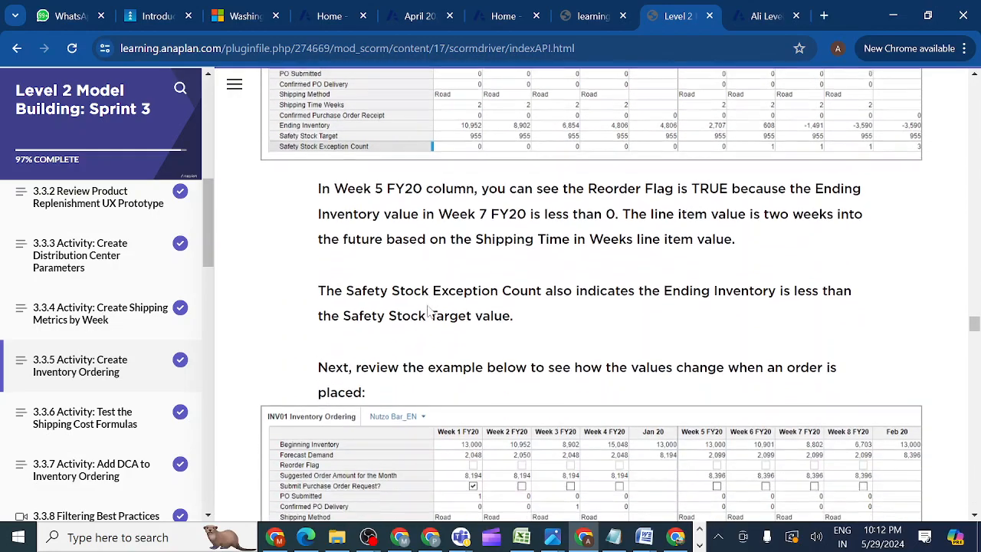
pyautogui.scroll(-5, 430, 311)
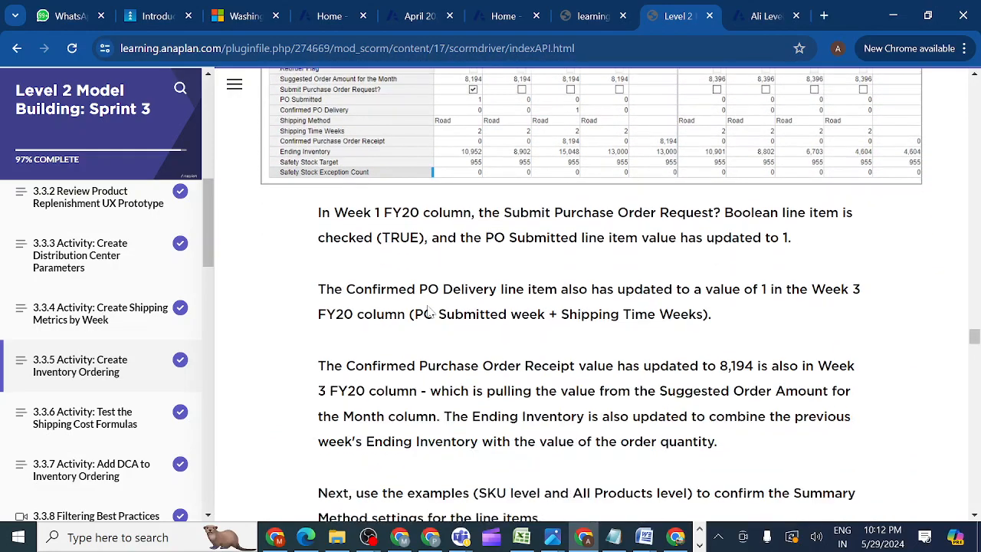
pyautogui.scroll(-8, 431, 311)
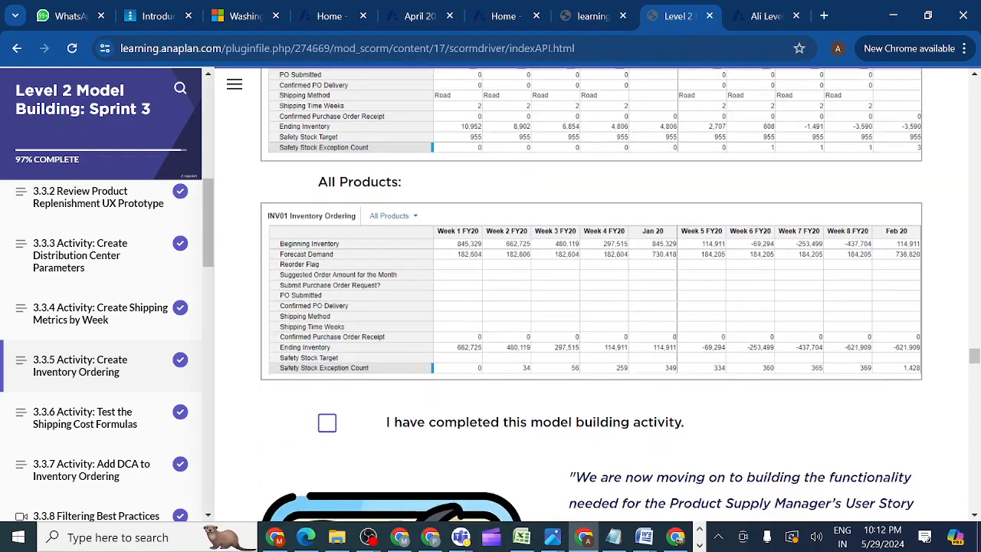
pyautogui.scroll(-8, 430, 312)
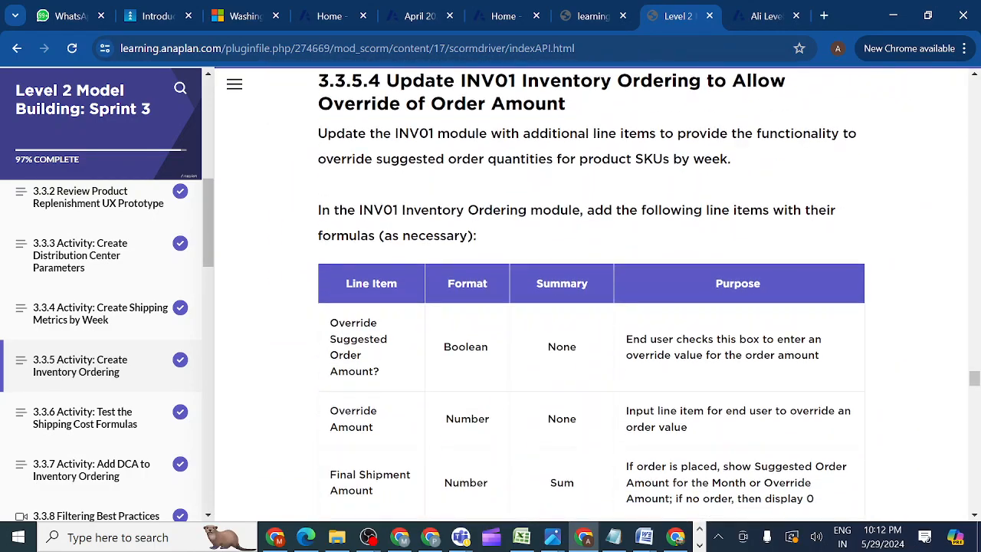
pyautogui.scroll(-10, 430, 312)
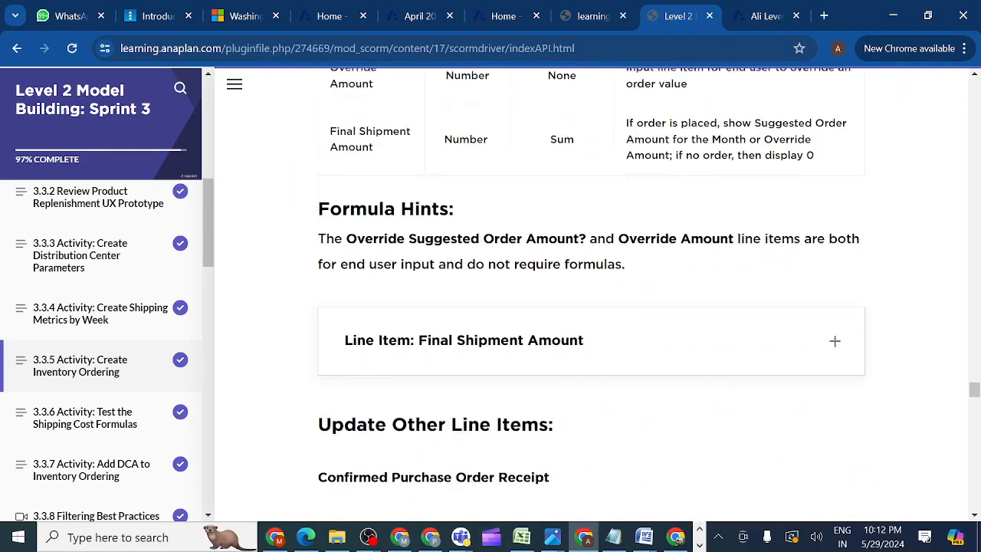
pyautogui.scroll(-10, 598, 295)
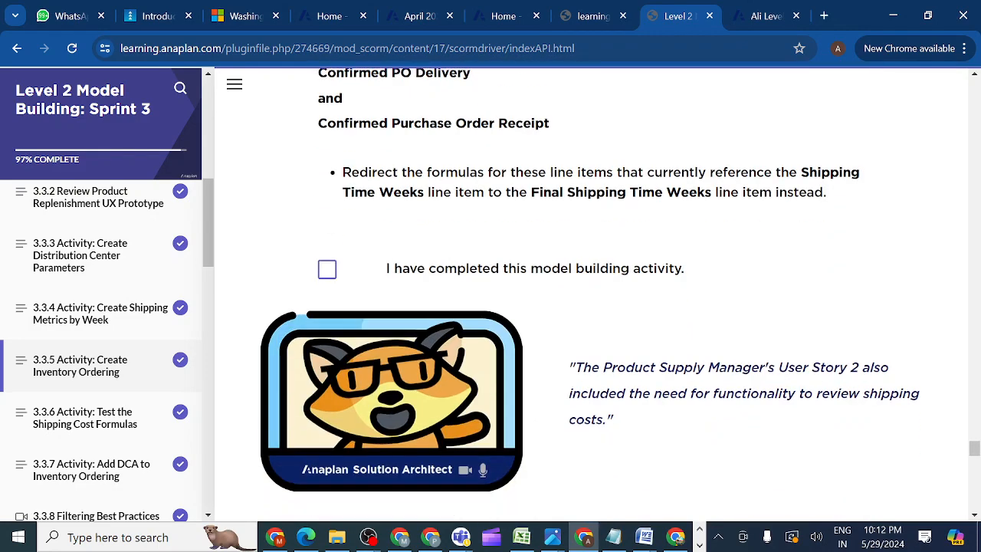
pyautogui.scroll(10, 418, 356)
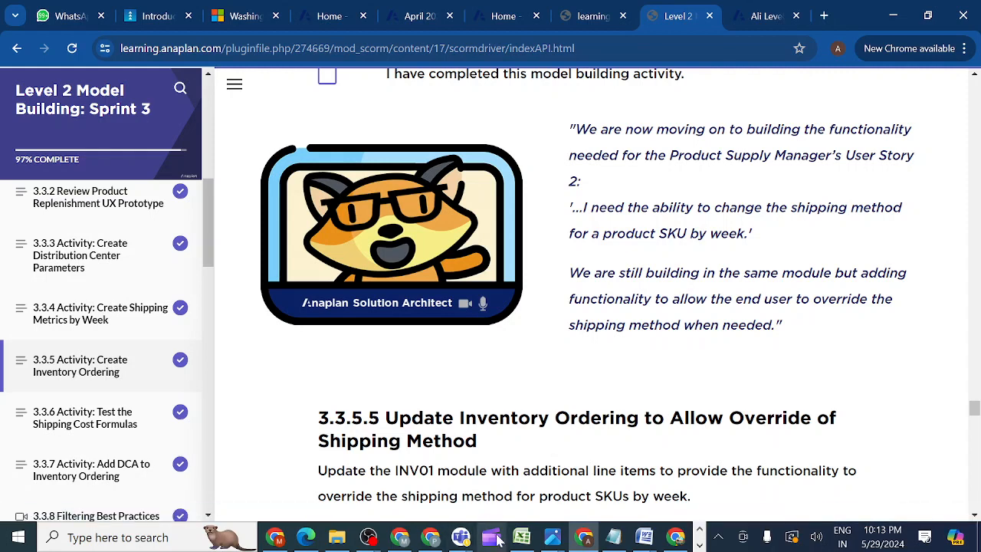
# Step: Switch to the Teams meeting to stop sharing the screen, and stop the recording in OBS
pyautogui.moveTo(474, 540)
pyautogui.click(488, 463)
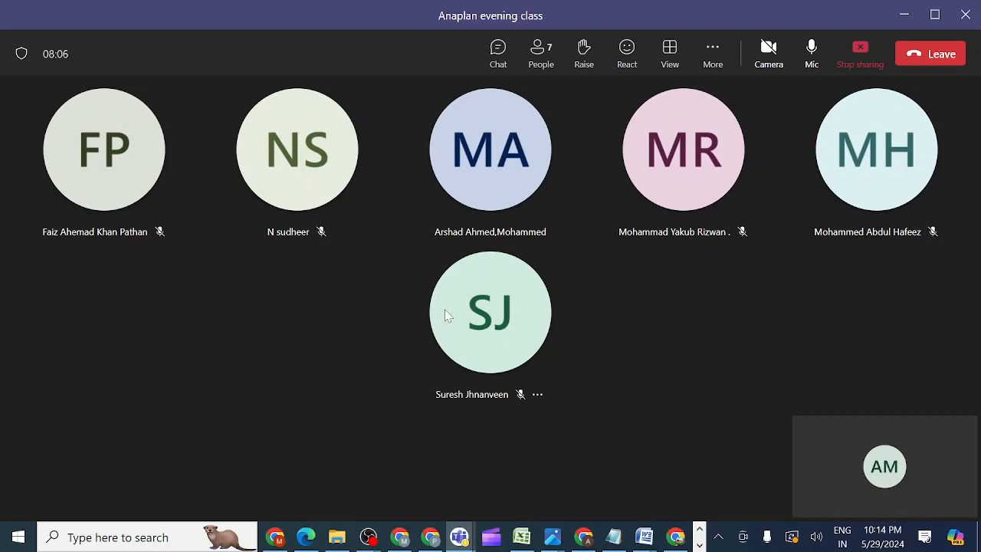
pyautogui.click(862, 52)
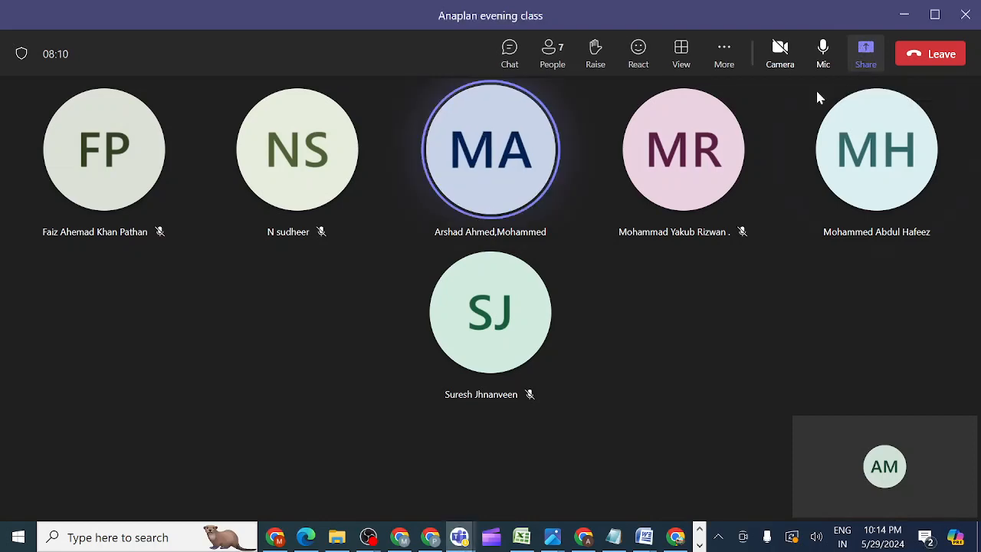
pyautogui.click(368, 536)
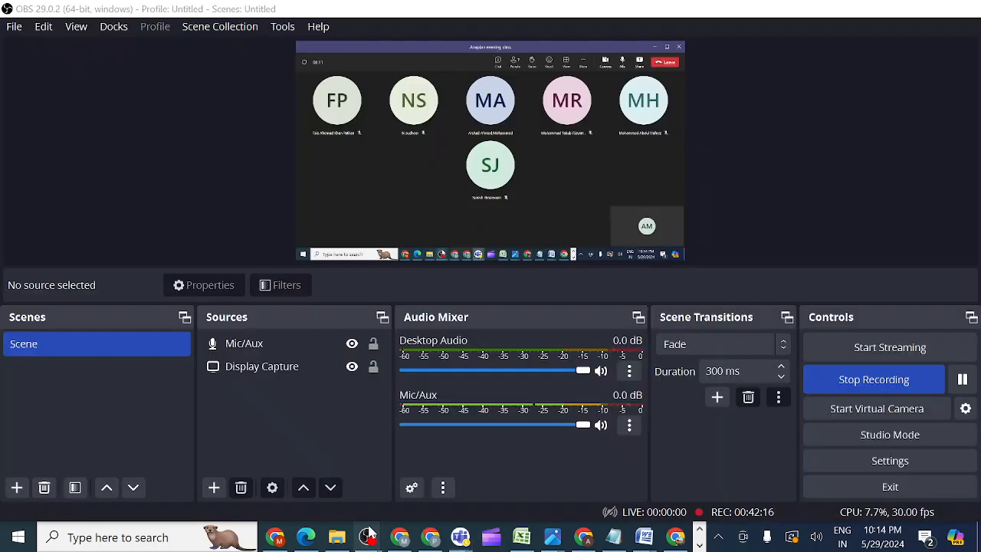
pyautogui.click(855, 386)
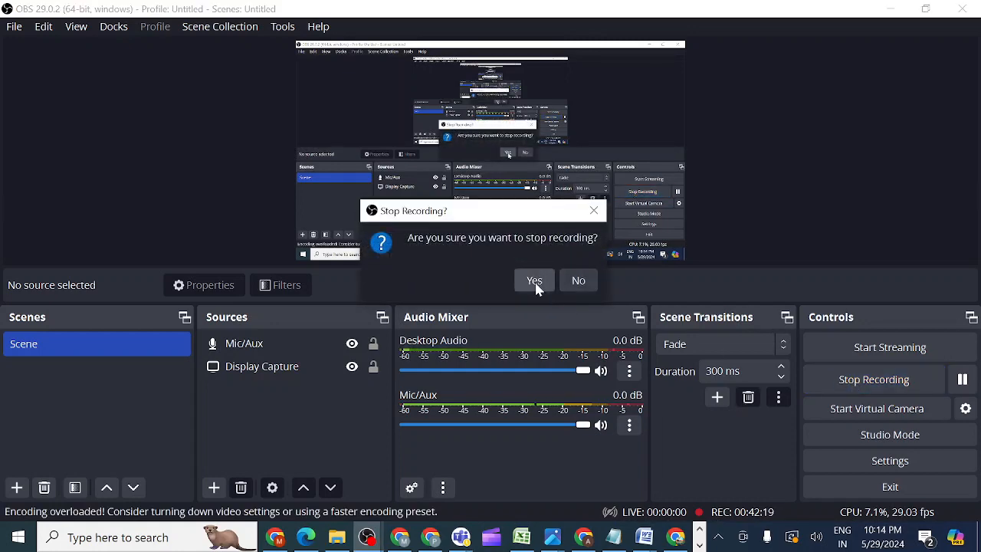